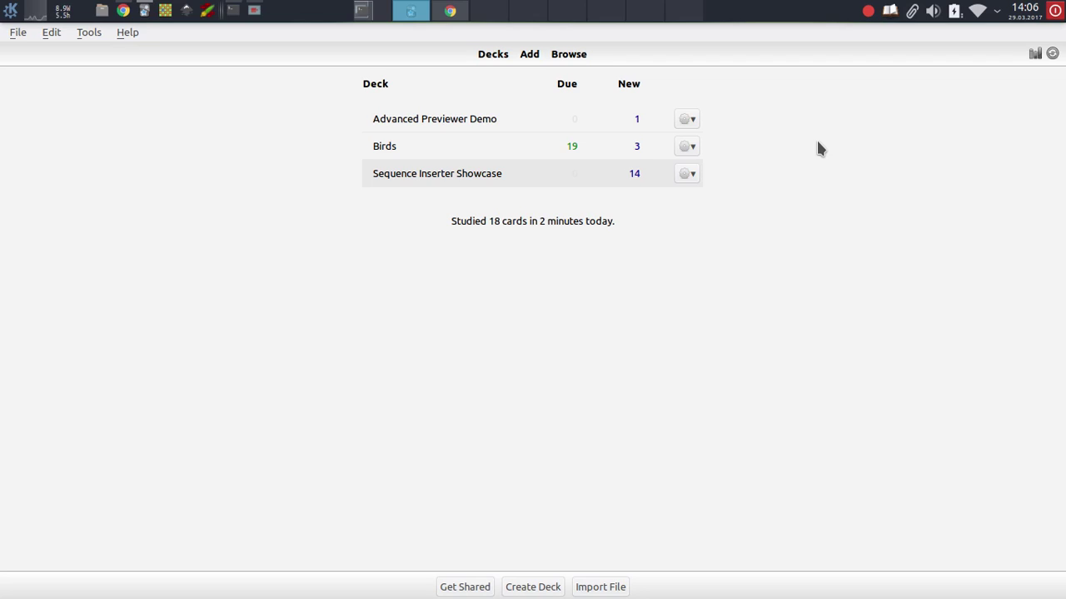
Start studying the Sequence Inserter Showcase deck and reload the equation card several times to compare its generated numbers
key(s)
key(Return)
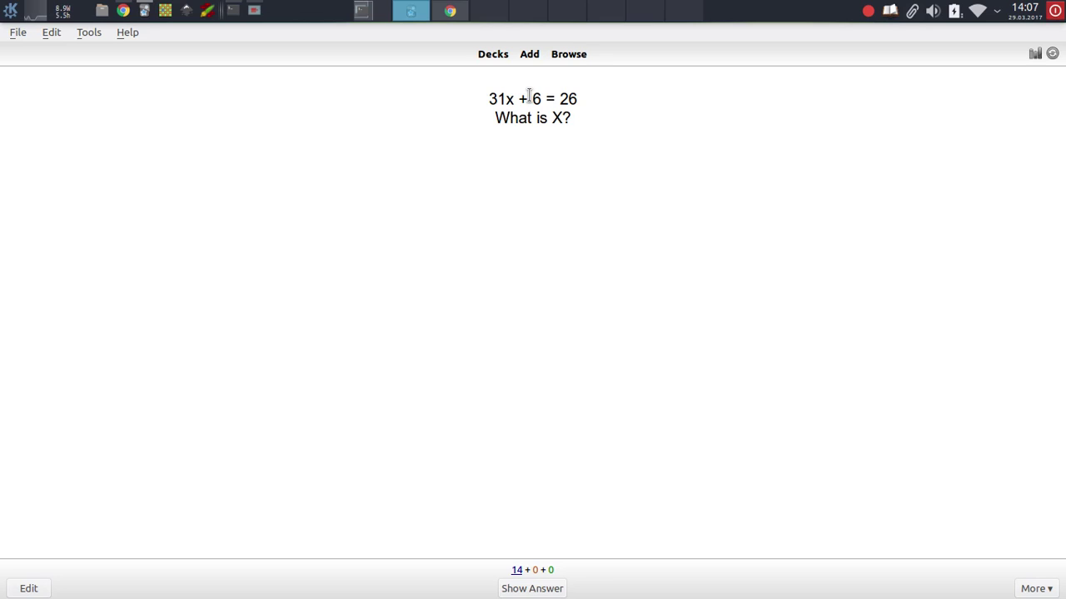
key(Escape)
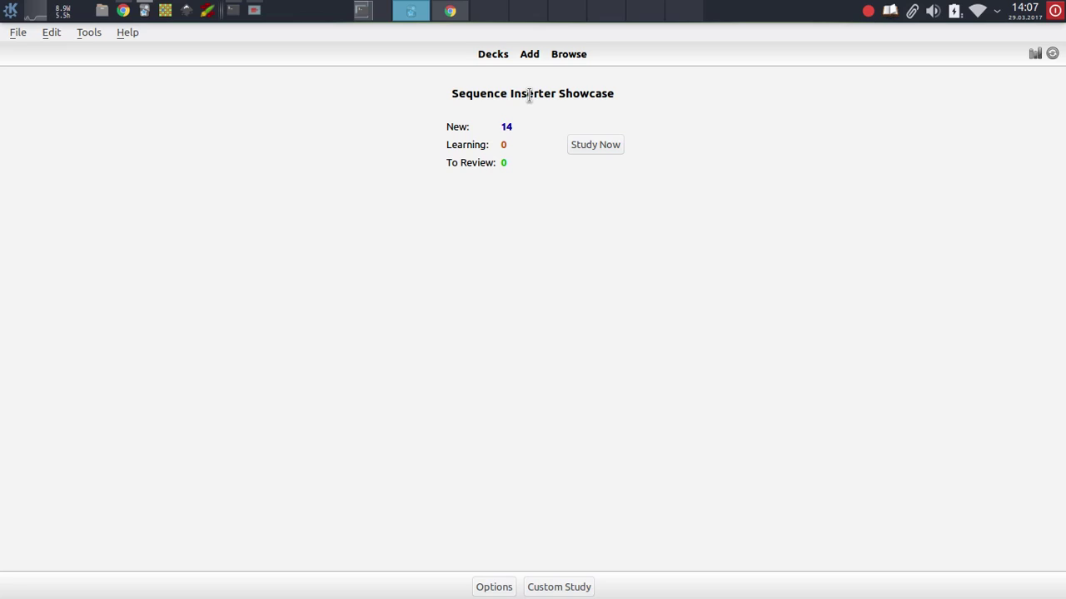
key(s)
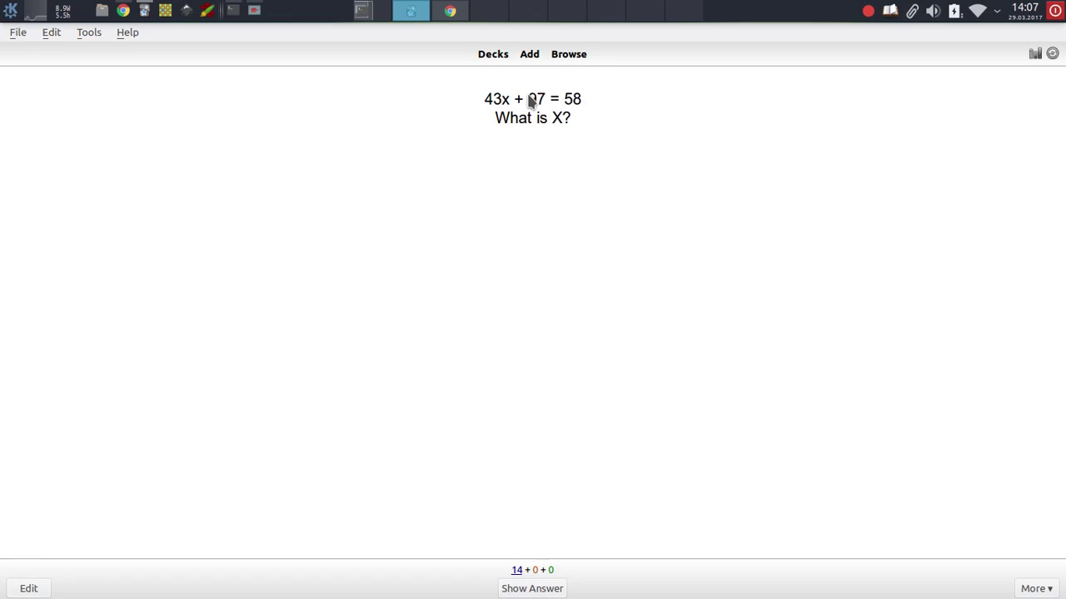
drag(485, 99, 584, 101)
key(Escape)
key(s)
drag(485, 99, 625, 115)
key(Escape)
key(s)
key(Escape)
key(s)
Examine the ||set::int::1|| tags in the equation note's Front field, and rate the card Good
key(e)
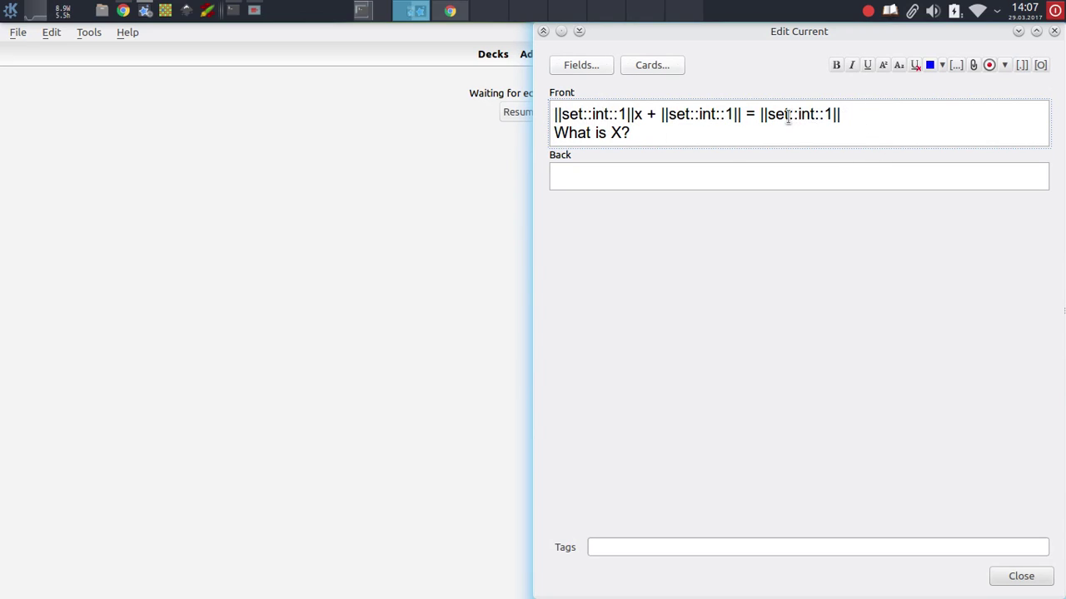
drag(760, 114, 844, 114)
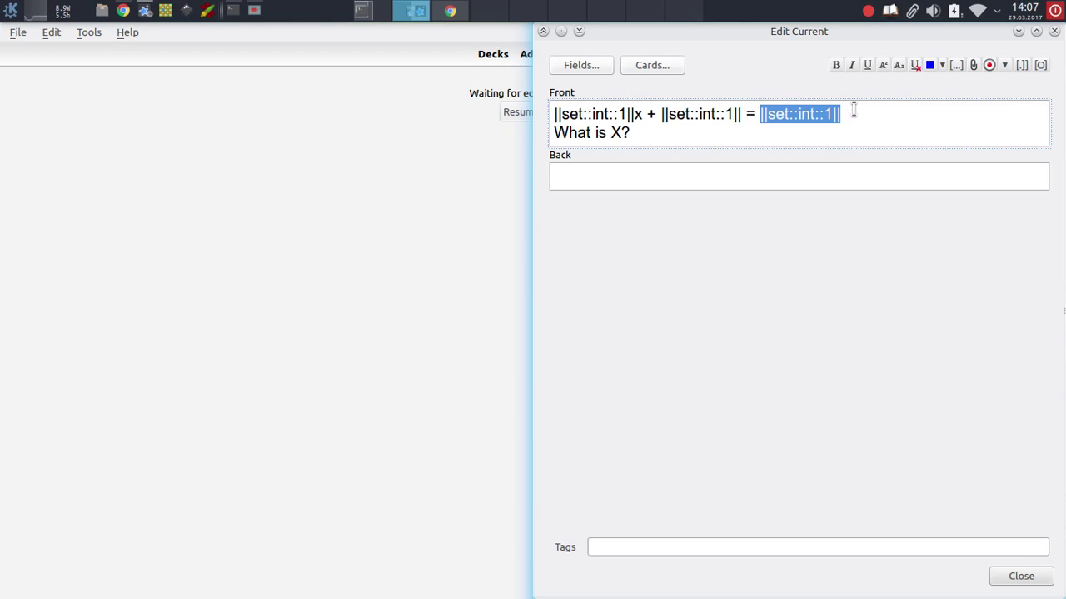
click(797, 118)
drag(848, 118, 784, 117)
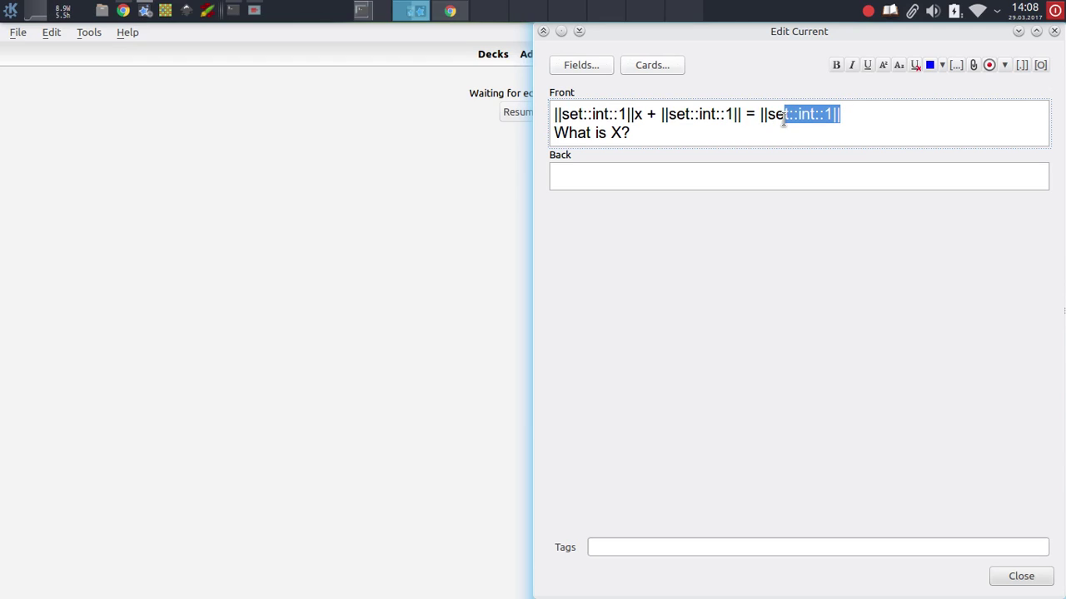
click(782, 118)
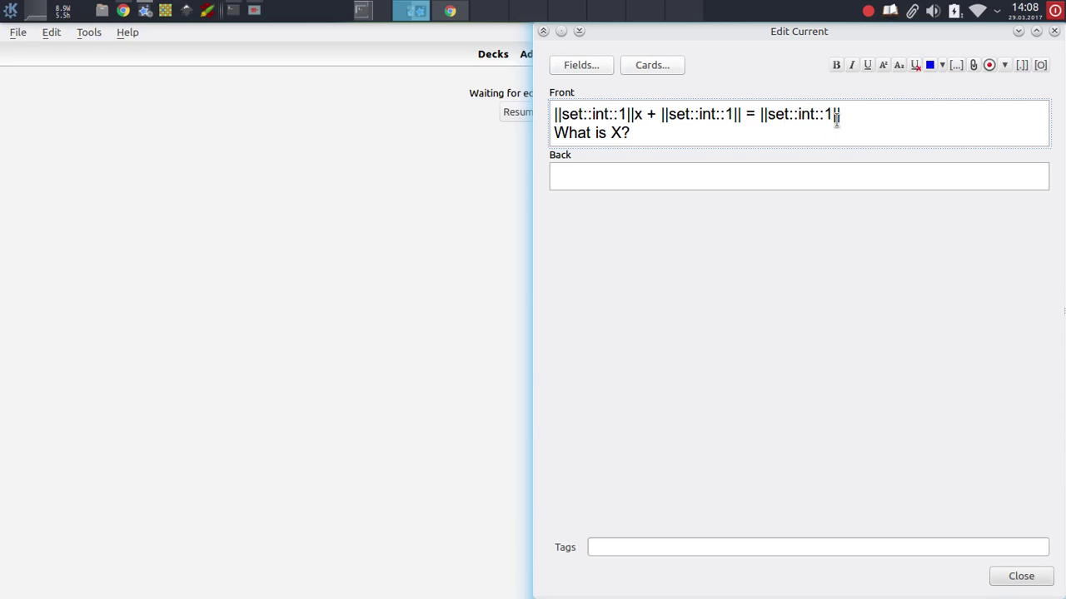
key(Escape)
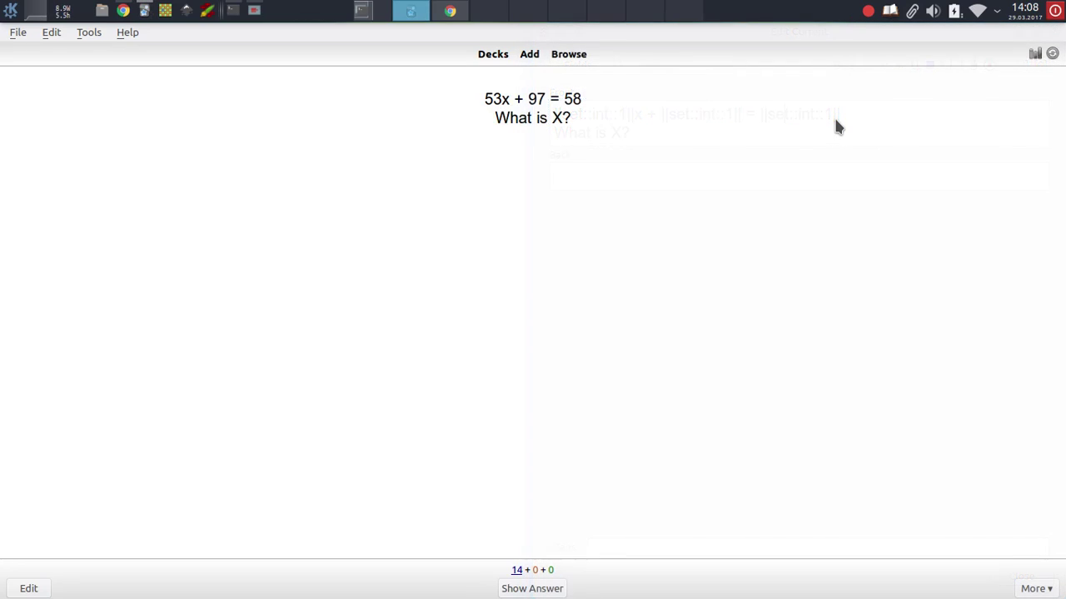
key(space)
key(space)
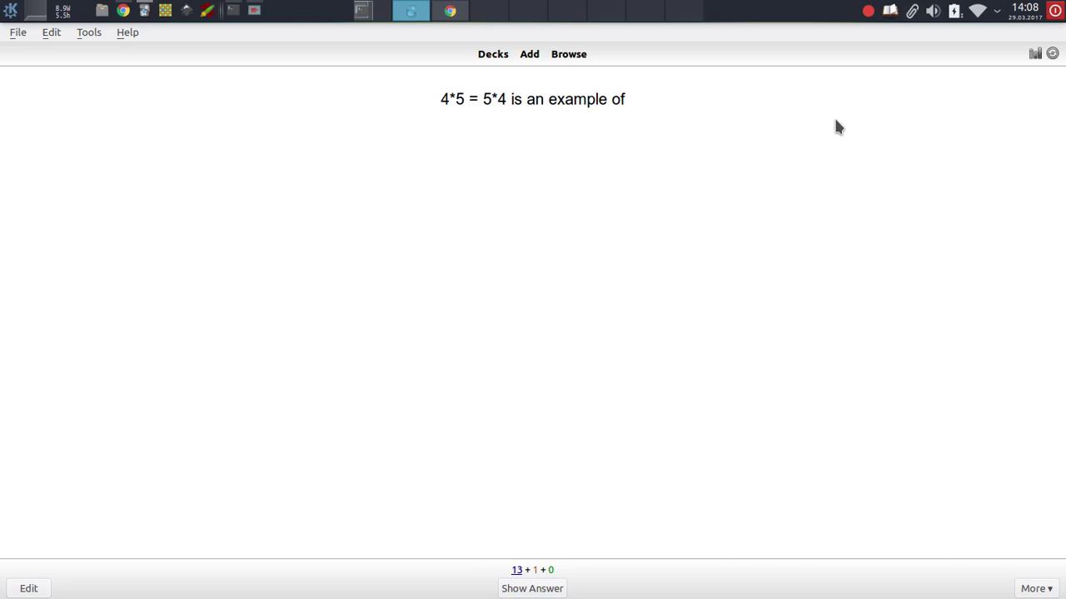
Compare the commutativity card's rendered expressions with the ||set::com::1|| tags in its Front field
key(e)
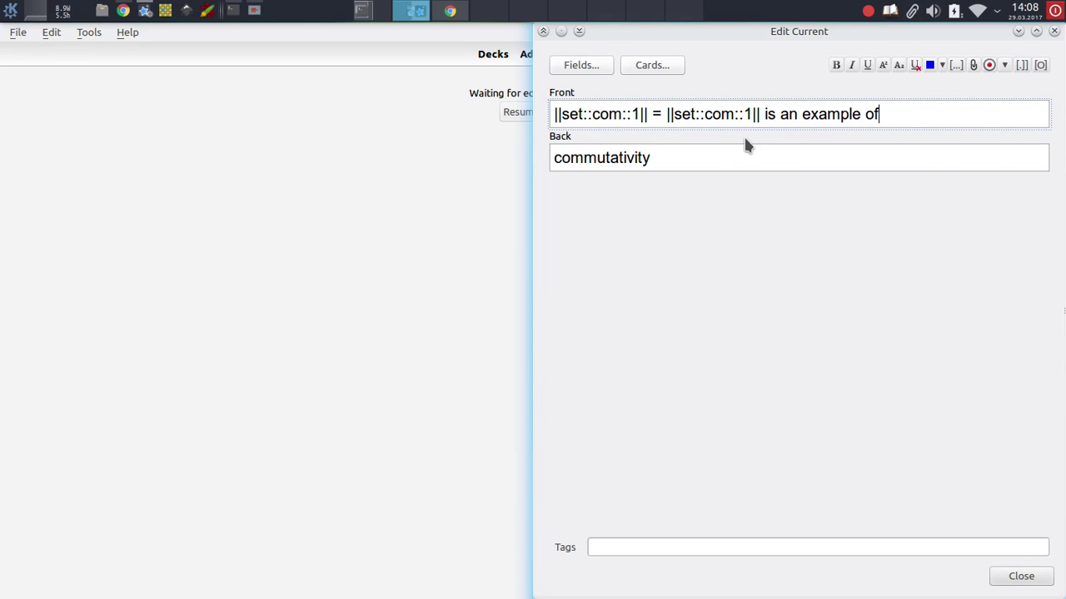
drag(704, 114, 731, 115)
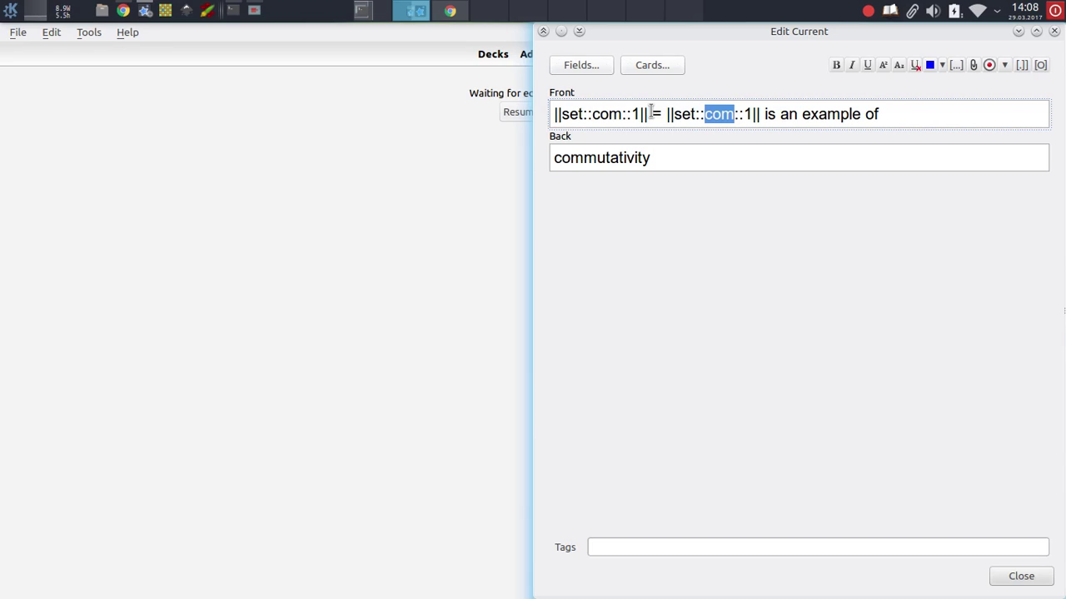
click(567, 115)
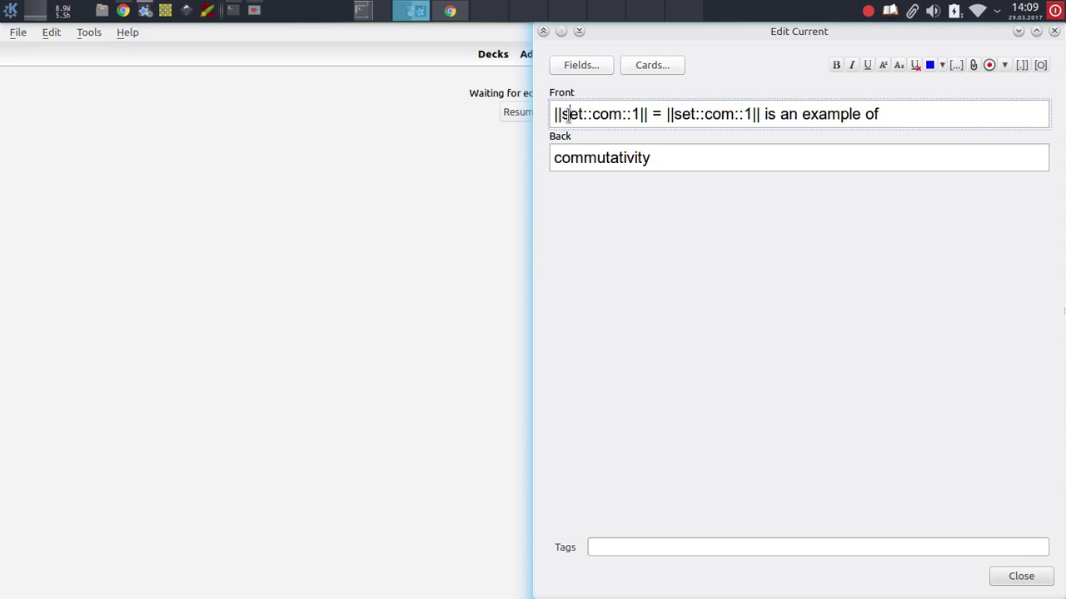
key(Escape)
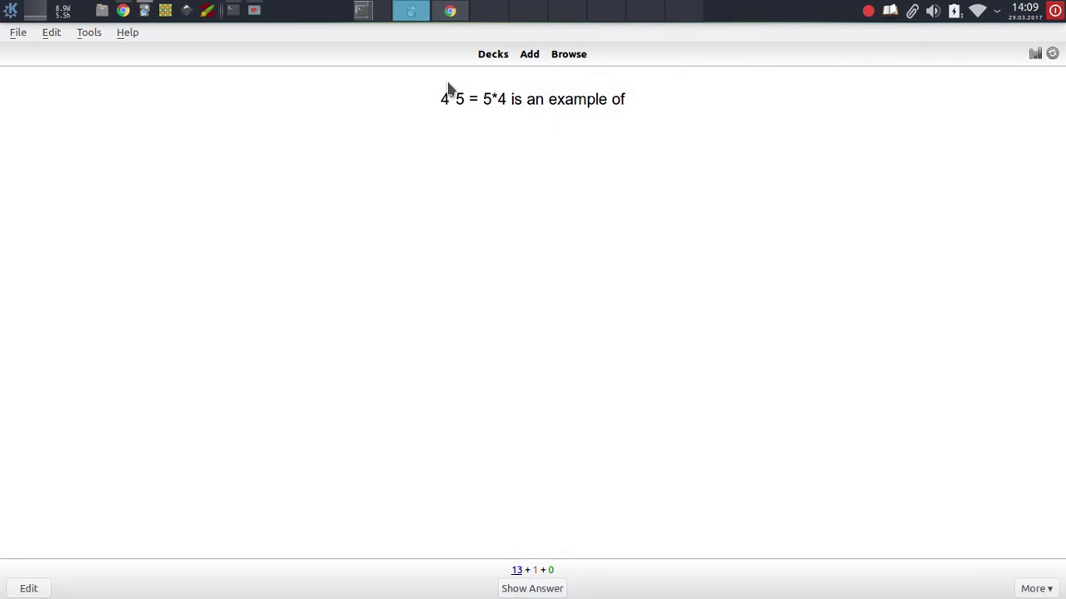
drag(441, 97, 463, 98)
key(e)
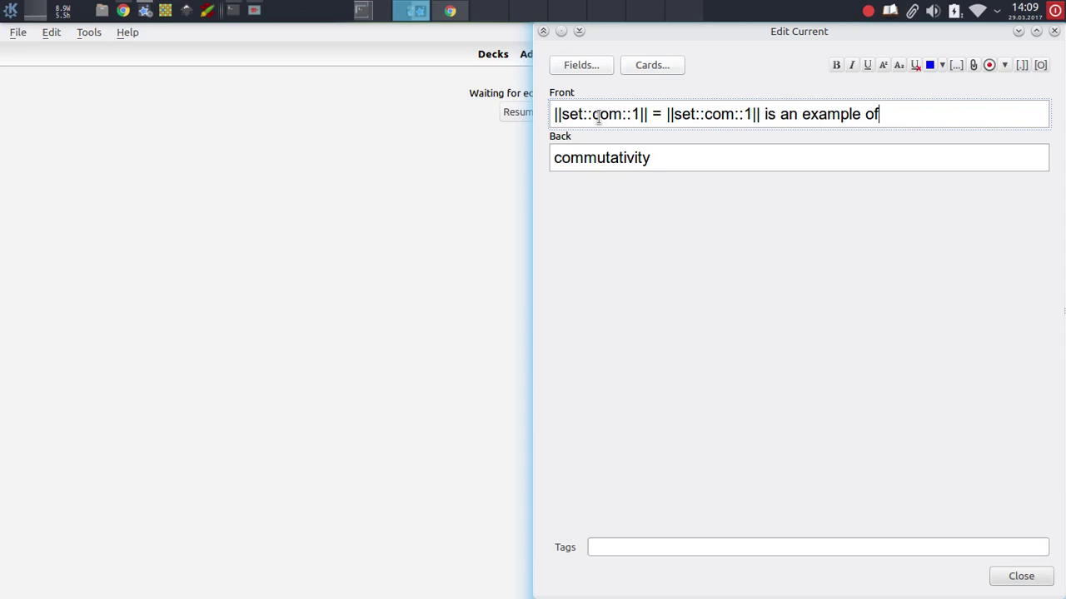
key(Escape)
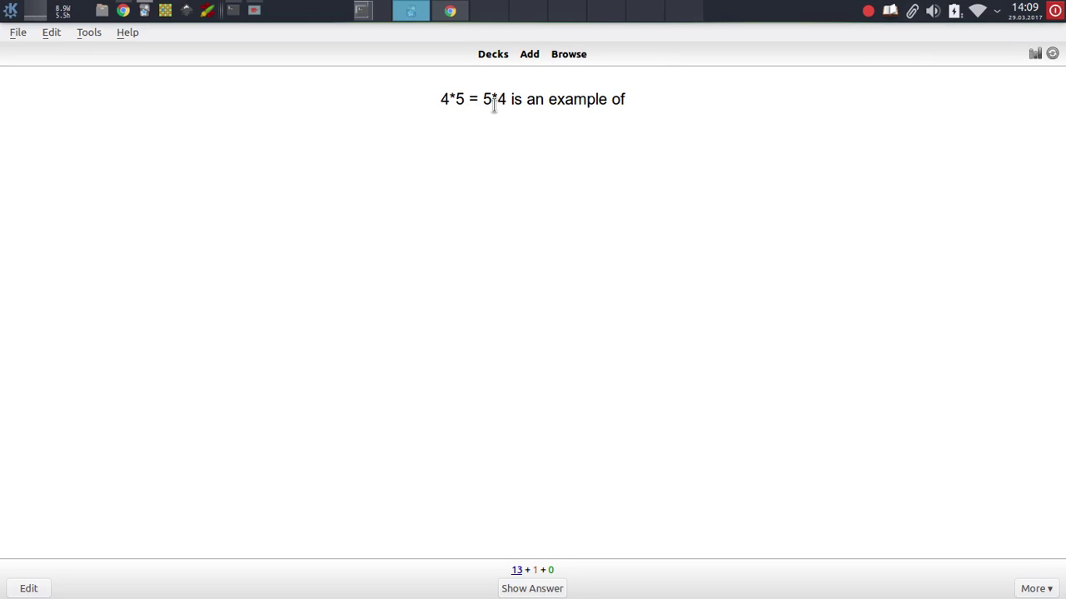
key(e)
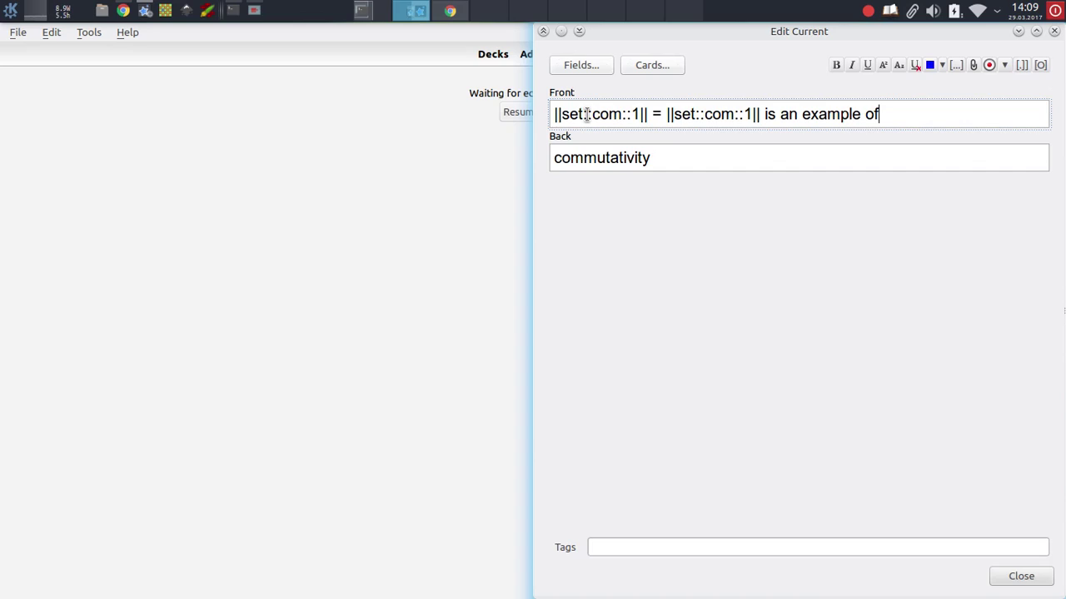
key(Escape)
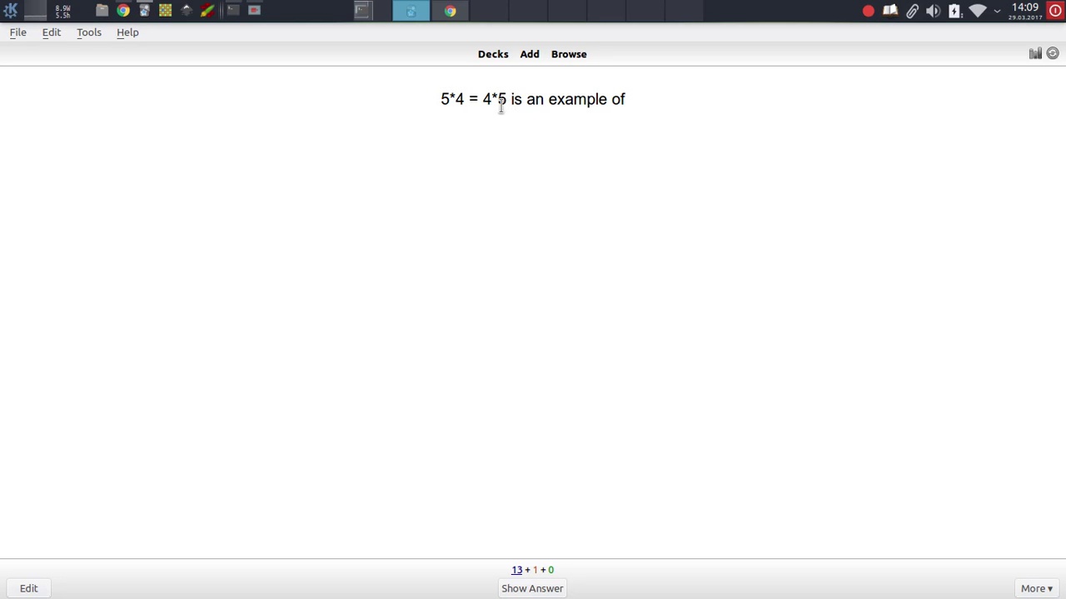
Reload the commutativity card, reveal its answer and rate it Good
key(s)
key(s)
key(space)
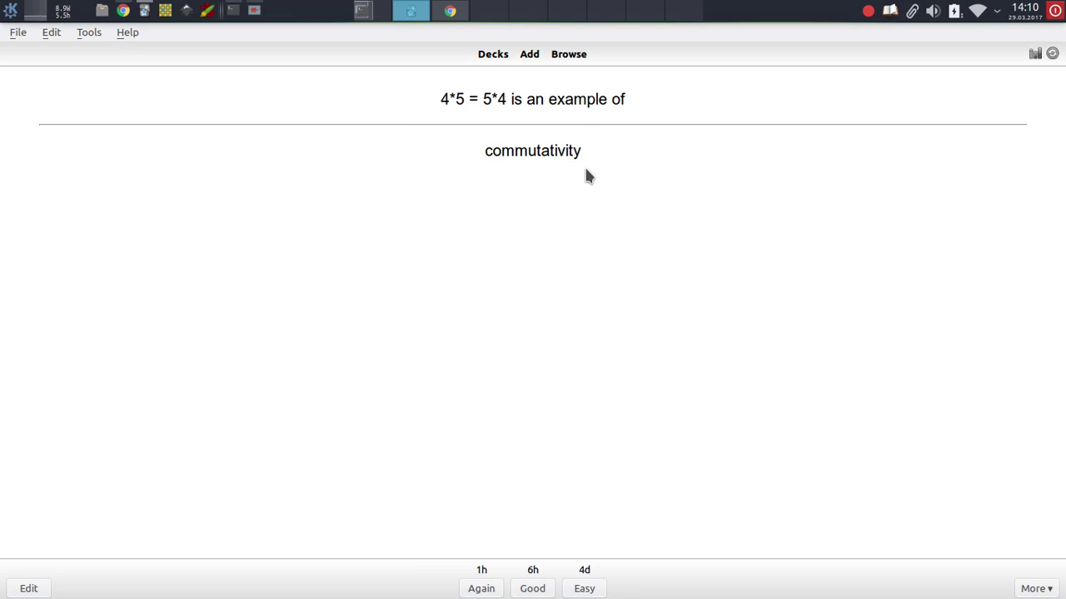
key(space)
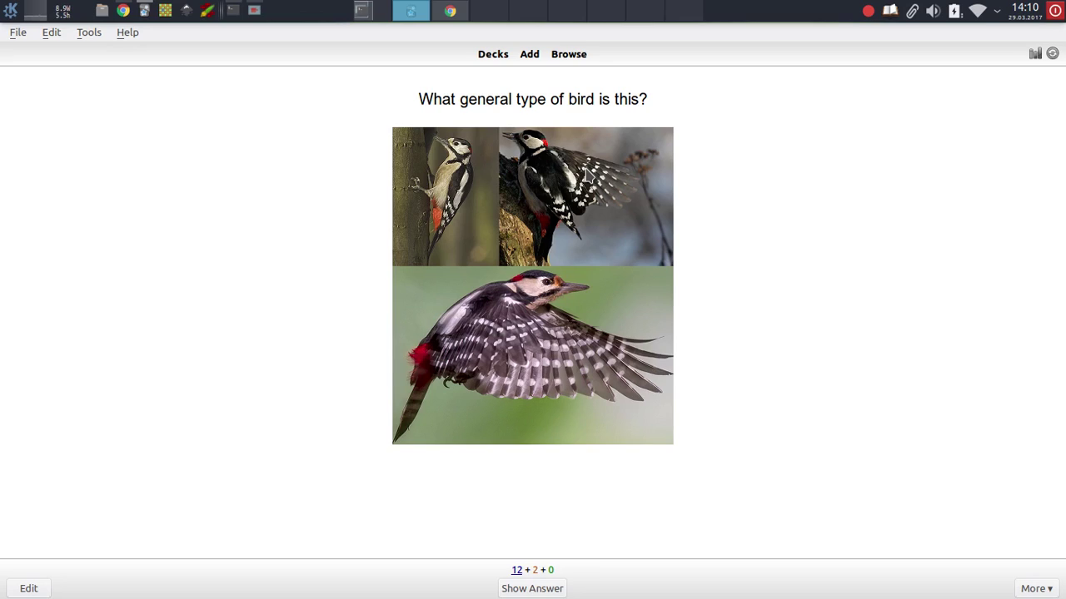
Reload the bird type card repeatedly to compare the images it picks
key(s)
key(s)
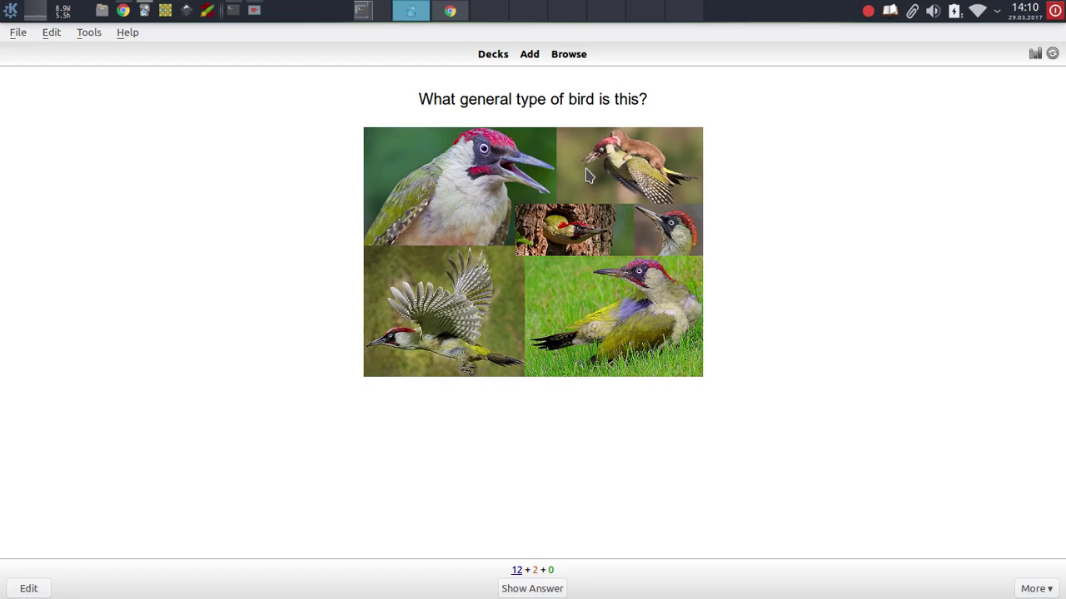
key(s)
key(s)
key(s)
key(s)
key(s)
key(s)
key(s)
key(s)
key(space)
key(s)
key(s)
key(s)
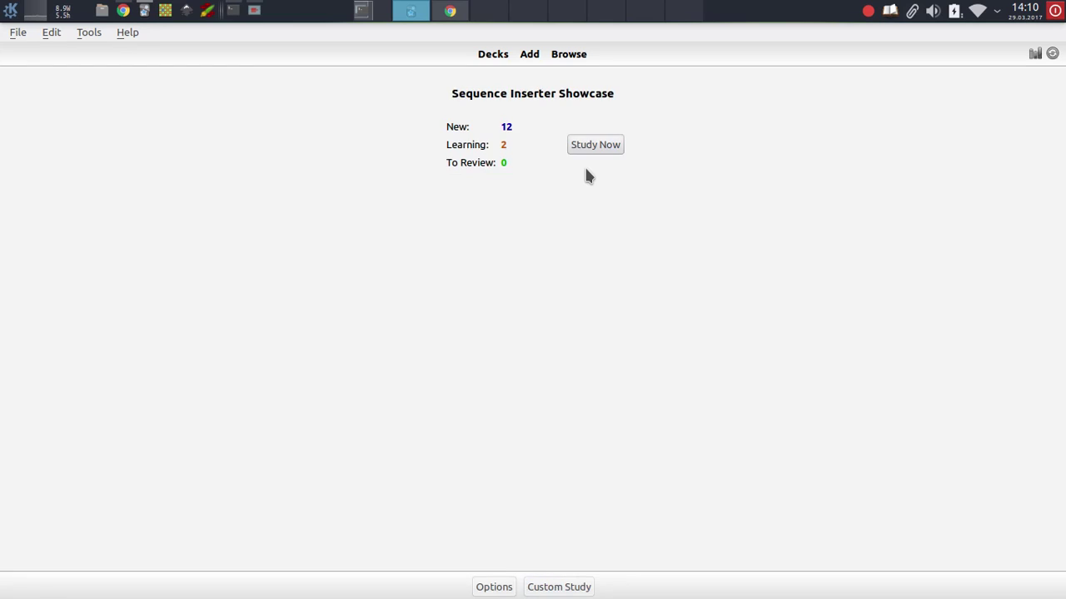
key(s)
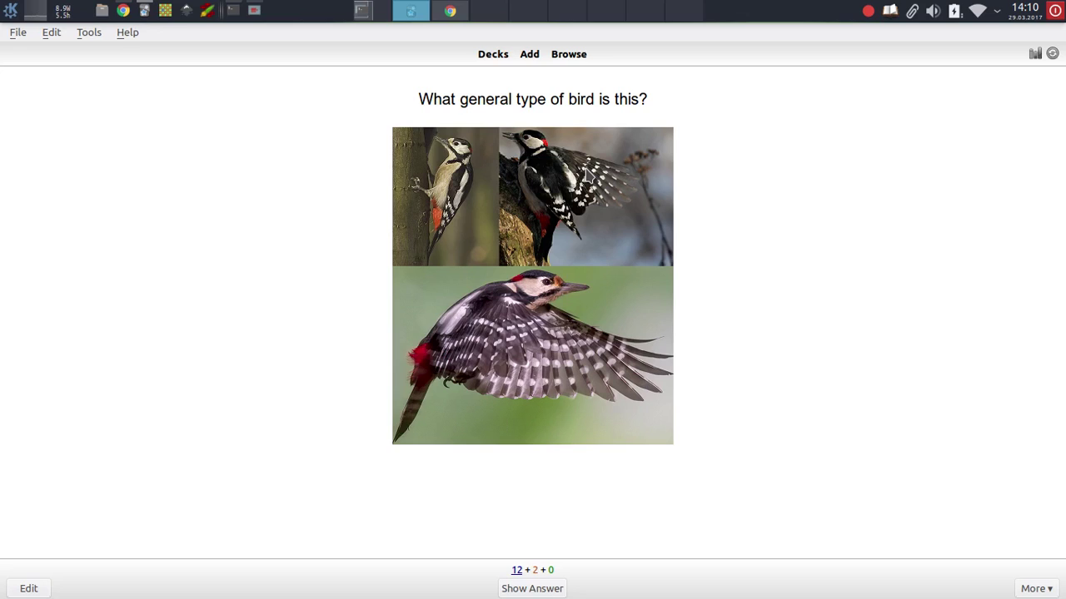
Examine the HTML source of the bird note's Front field, including the image entries inside the set::wp tag
key(e)
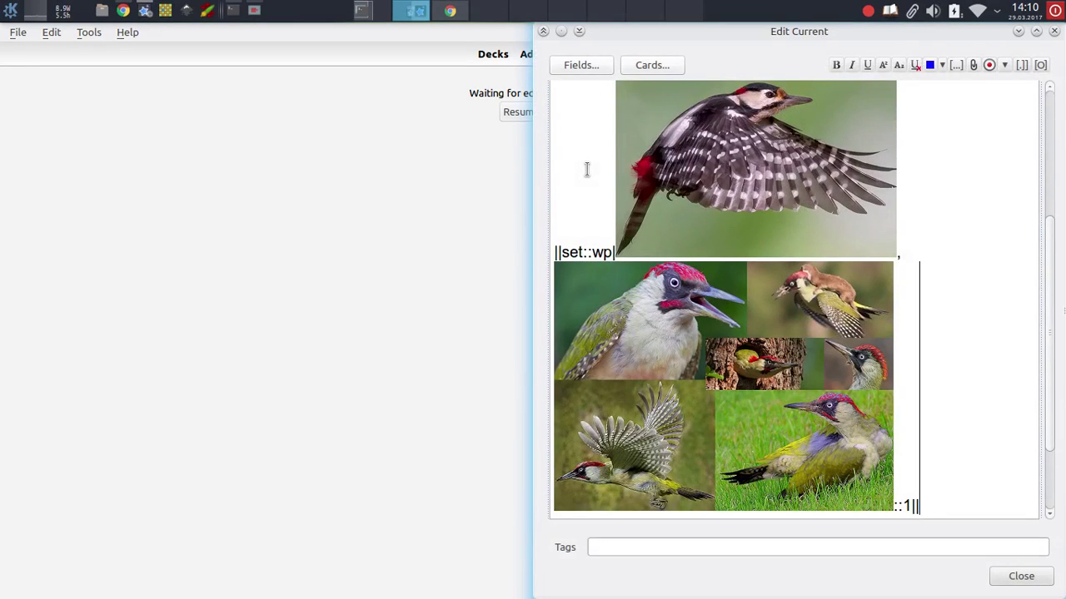
double_click(687, 28)
key(ctrl+shift+x)
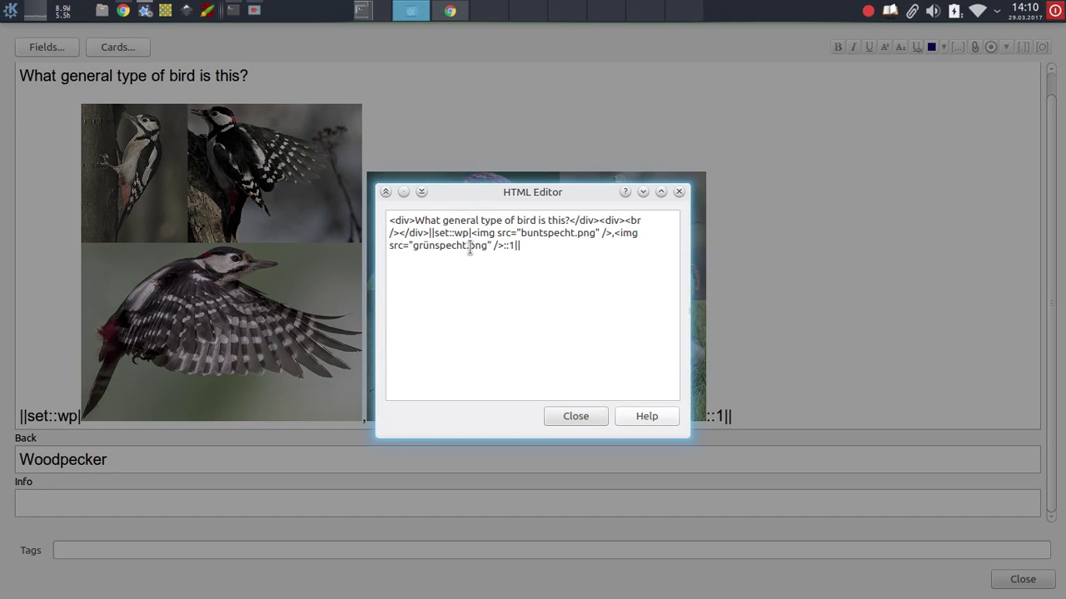
drag(552, 192, 532, 130)
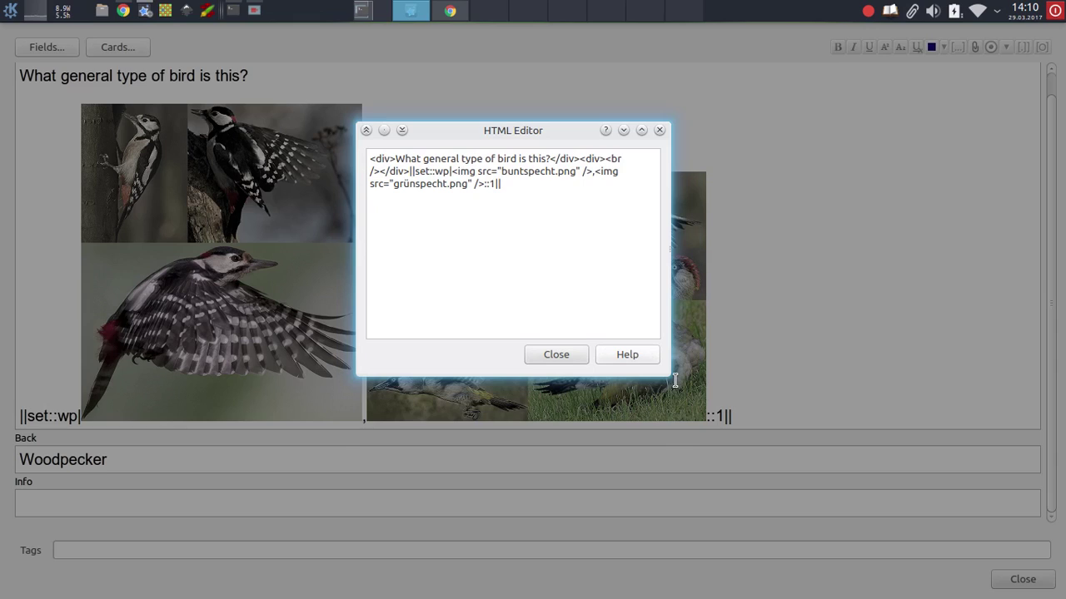
drag(671, 375, 892, 377)
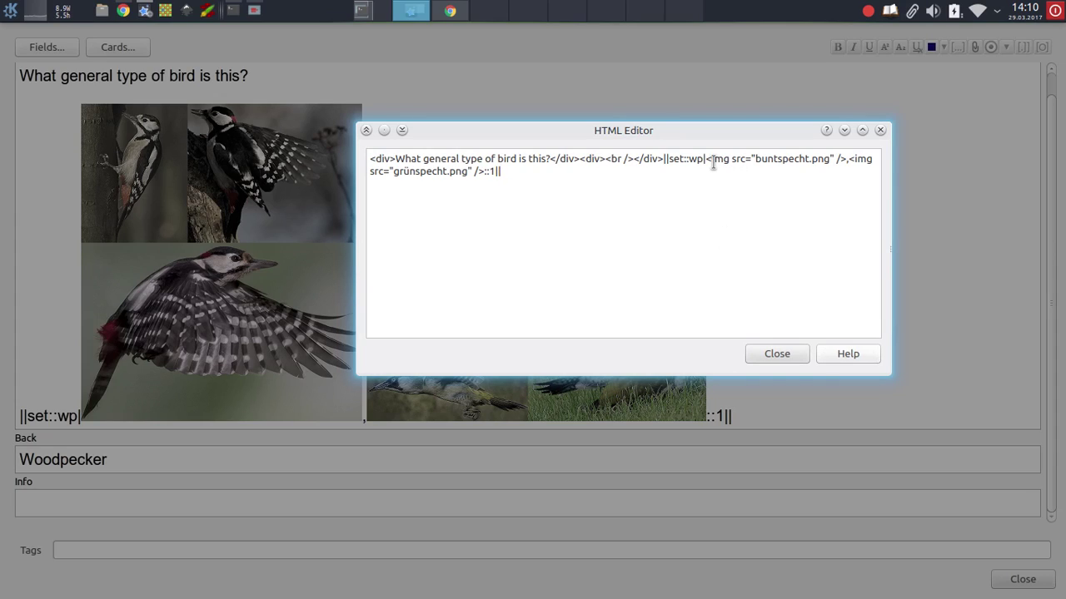
drag(706, 159, 847, 158)
click(637, 199)
key(Escape)
key(Escape)
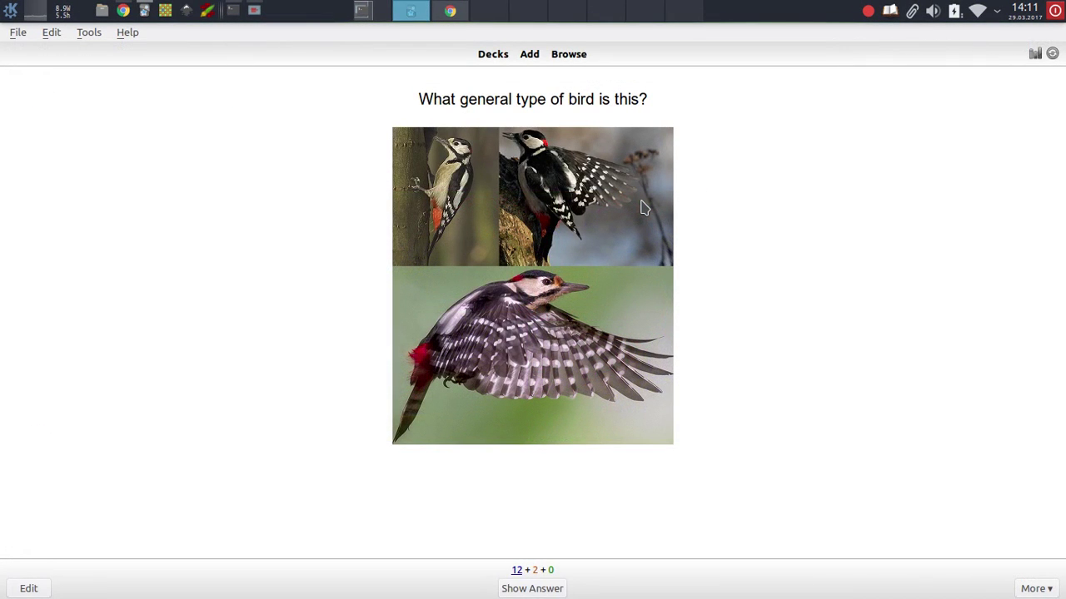
Reload the bird type card twice, reveal its answer and rate it Good
key(s)
key(s)
key(s)
key(s)
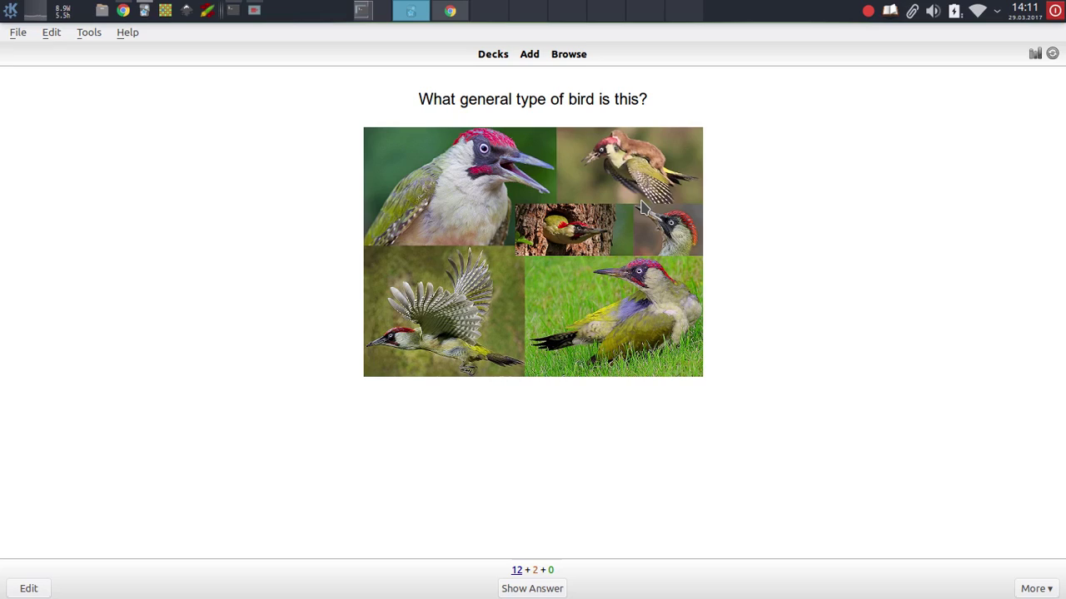
key(space)
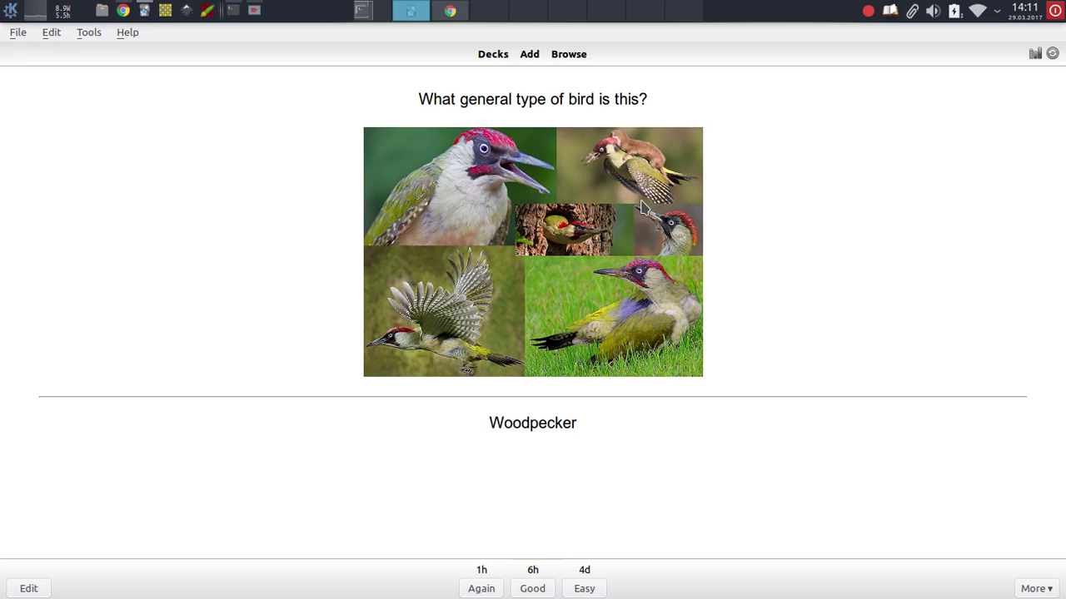
key(space)
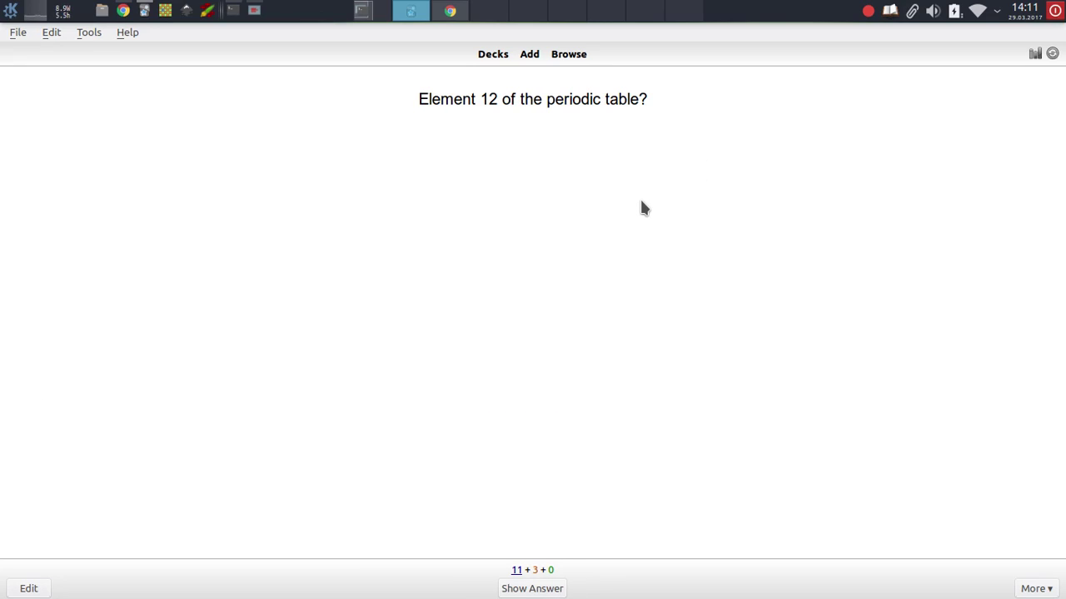
Reveal the answer of the "Element 12 of the periodic table?" card and examine the pick::PeriodicTable tags in its Back field
key(space)
key(e)
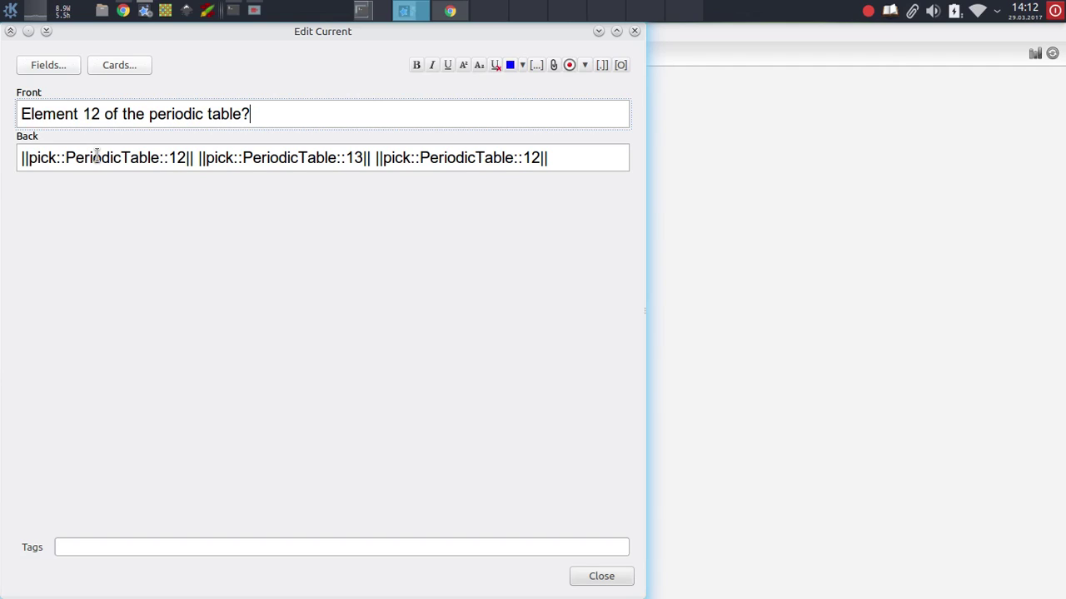
drag(169, 157, 178, 159)
key(Escape)
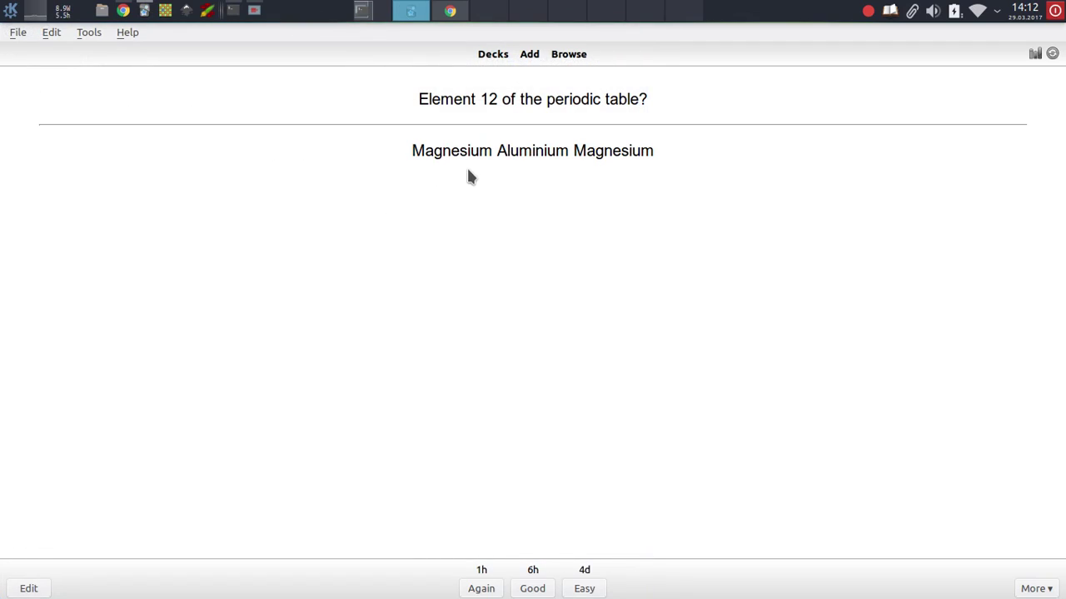
key(e)
key(Escape)
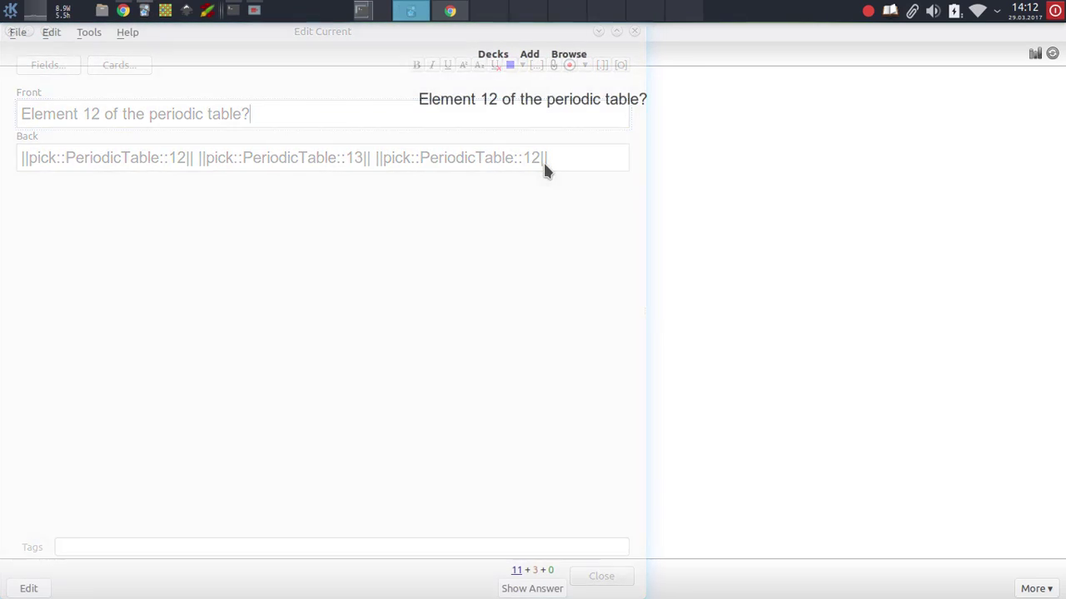
Rate the element 12 card Good and reveal the answer of the following periodic table number card
key(space)
key(space)
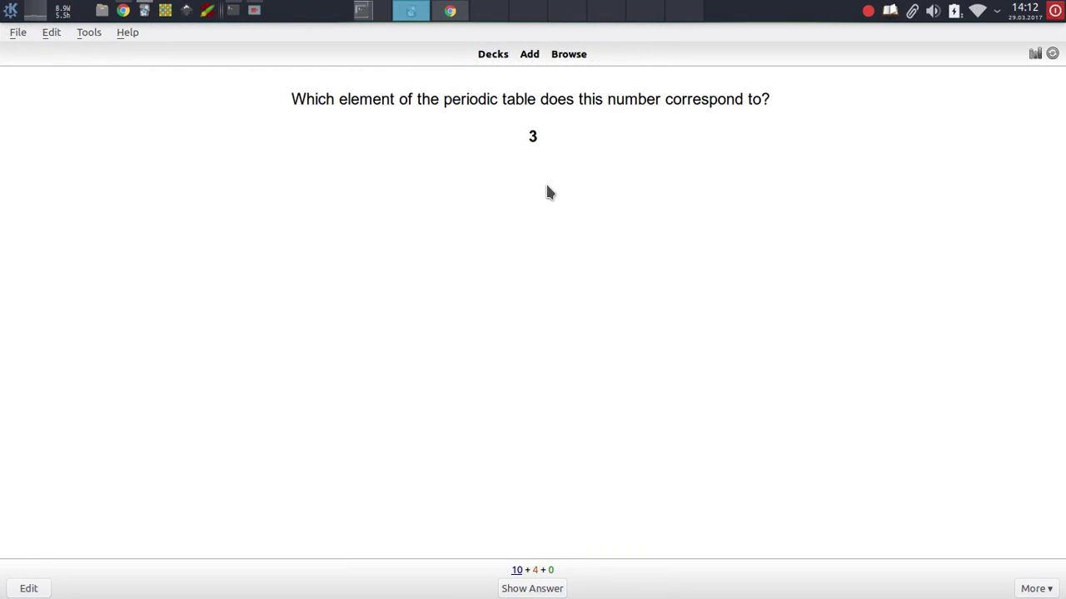
key(space)
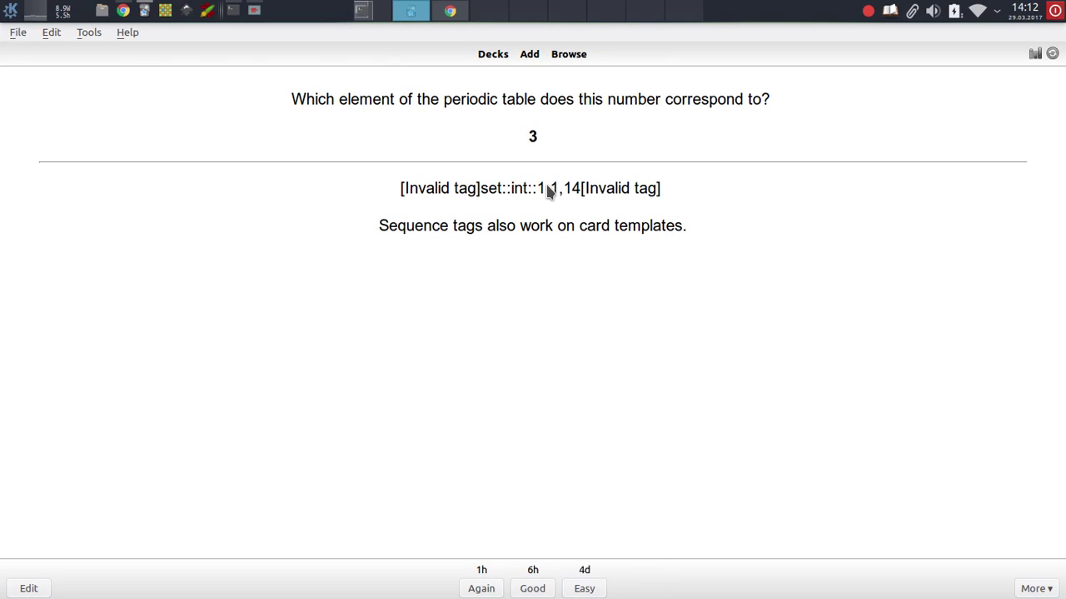
Examine the set::int tag in the periodic table number note's Nr field and the note's card templates
key(e)
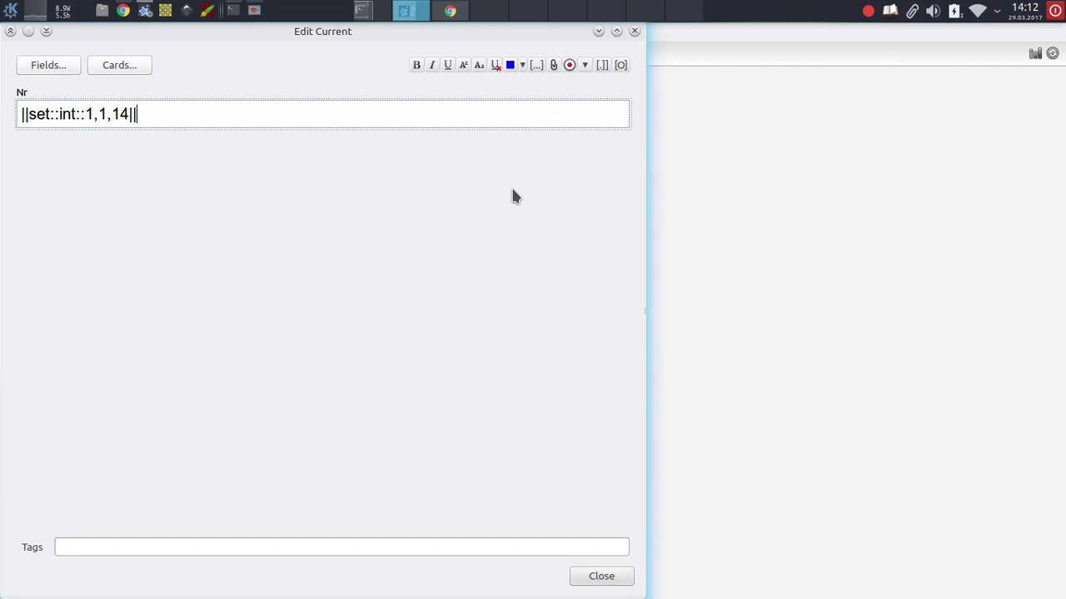
click(125, 67)
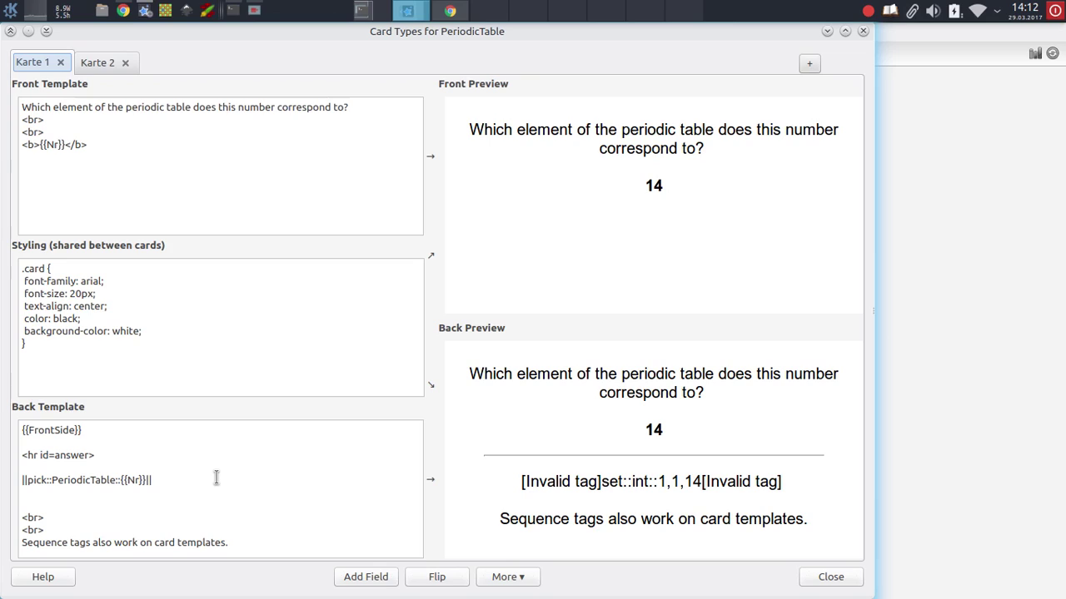
key(Escape)
Replace the content of the note's Nr field with 2
key(Tab)
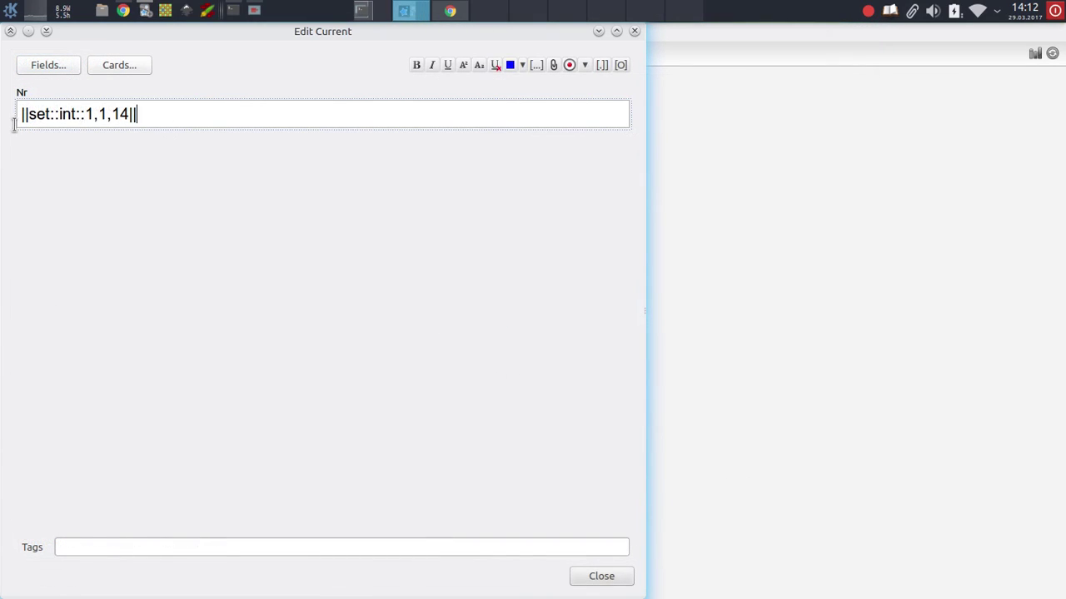
key(BackSpace)
text(s)
key(BackSpace)
text(2)
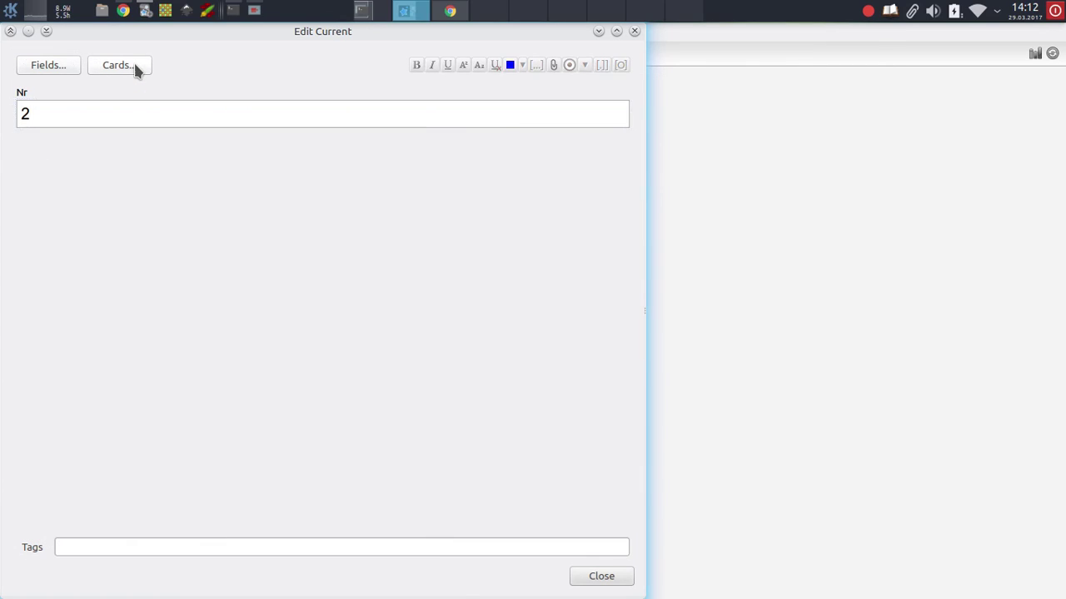
Examine the ||pick::PeriodicTable::{{Nr}}|| tag in the Back Template and the resulting card previews
click(134, 67)
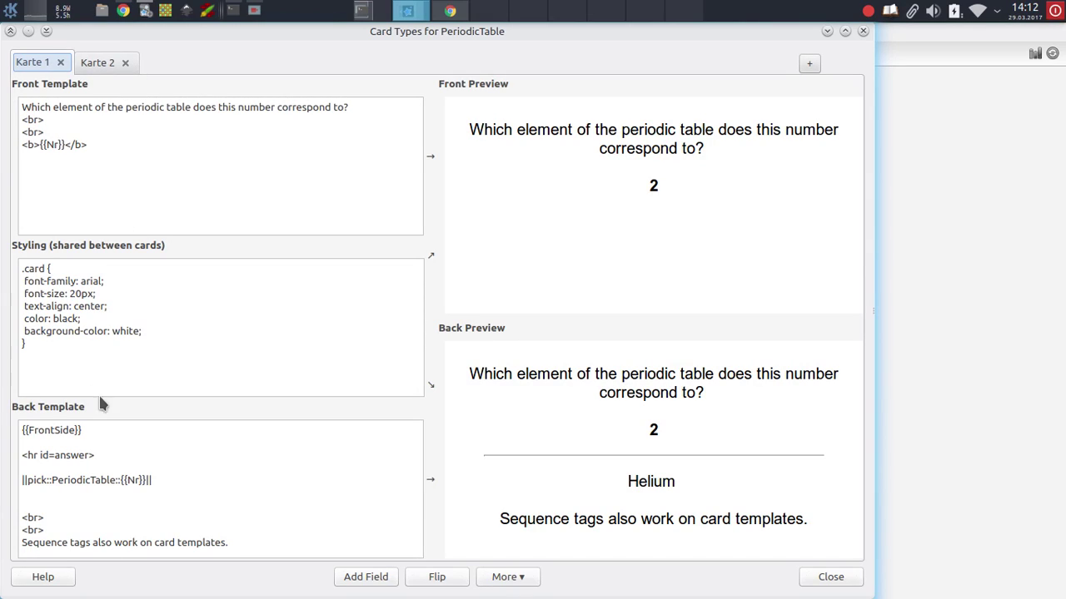
click(151, 481)
drag(152, 481, 3, 483)
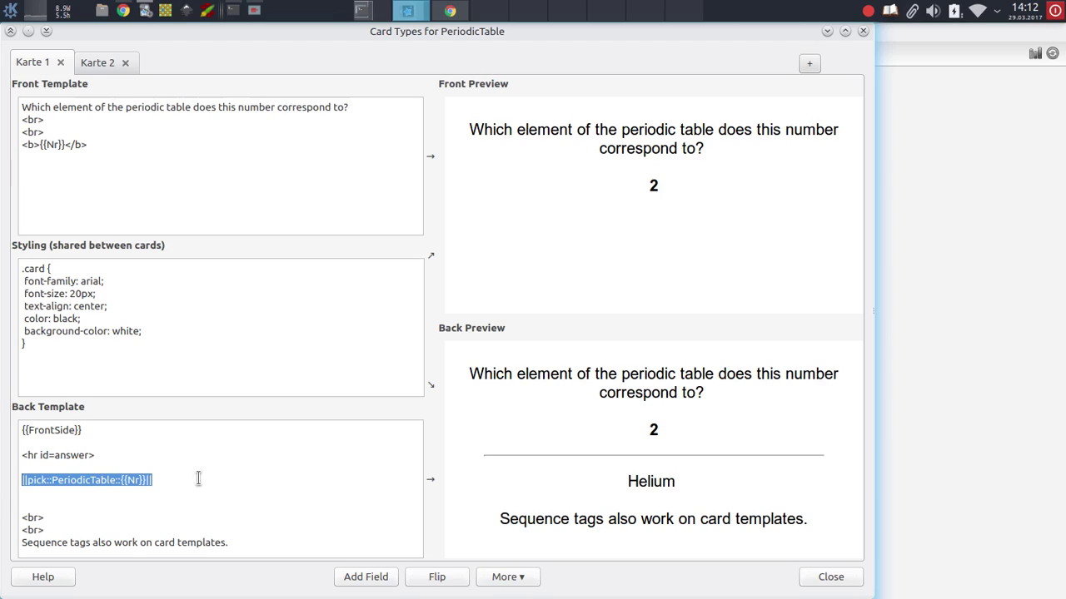
click(161, 489)
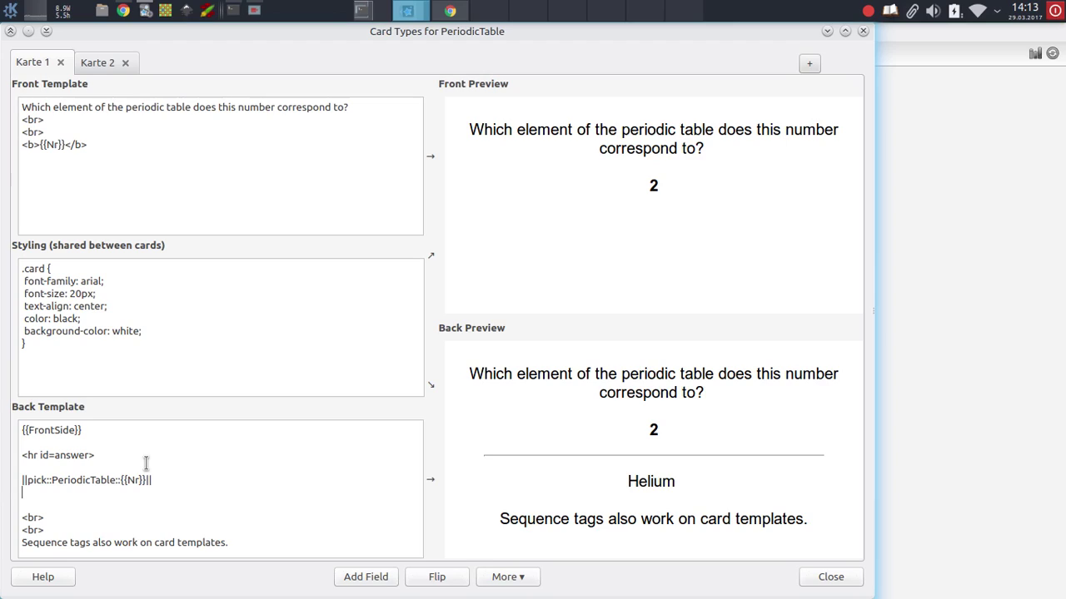
double_click(94, 483)
click(171, 487)
key(Escape)
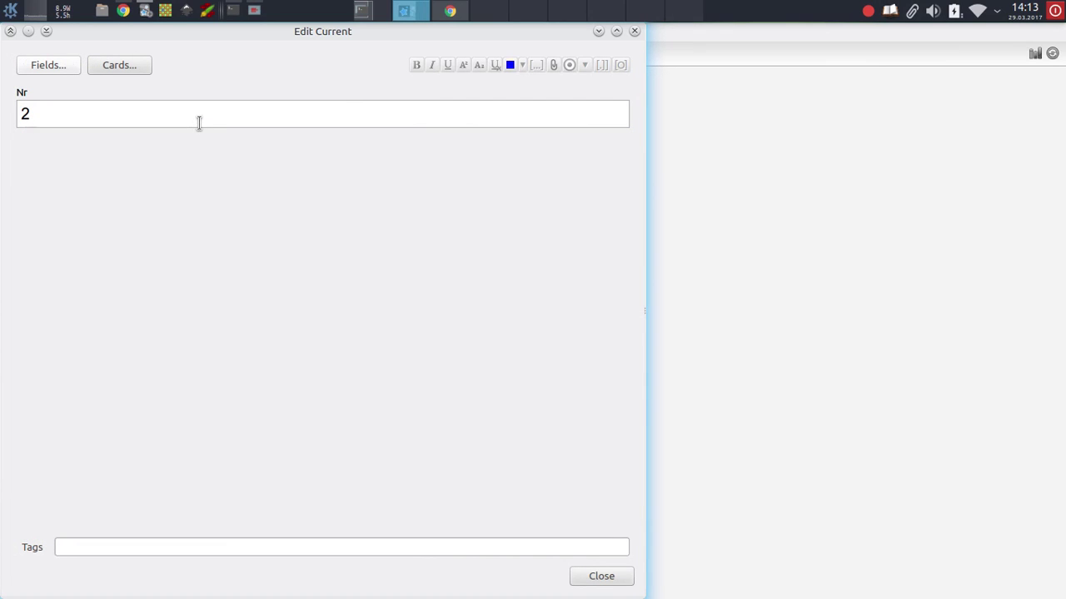
Set the note's Nr field to 10
mouse_move(41, 126)
mouse_down()
mouse_move(3, 125)
mouse_move(30, 113)
mouse_up()
text(13)
text(0)
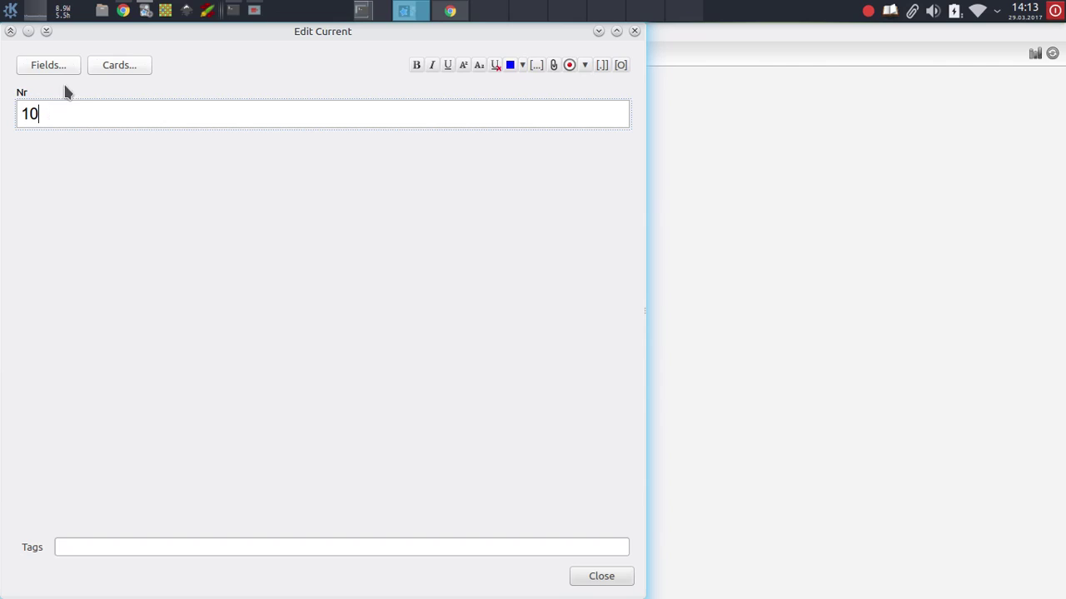
Compare the number in the Karte 1 previews with the PeriodicTable pick tag in the Back Template
click(108, 66)
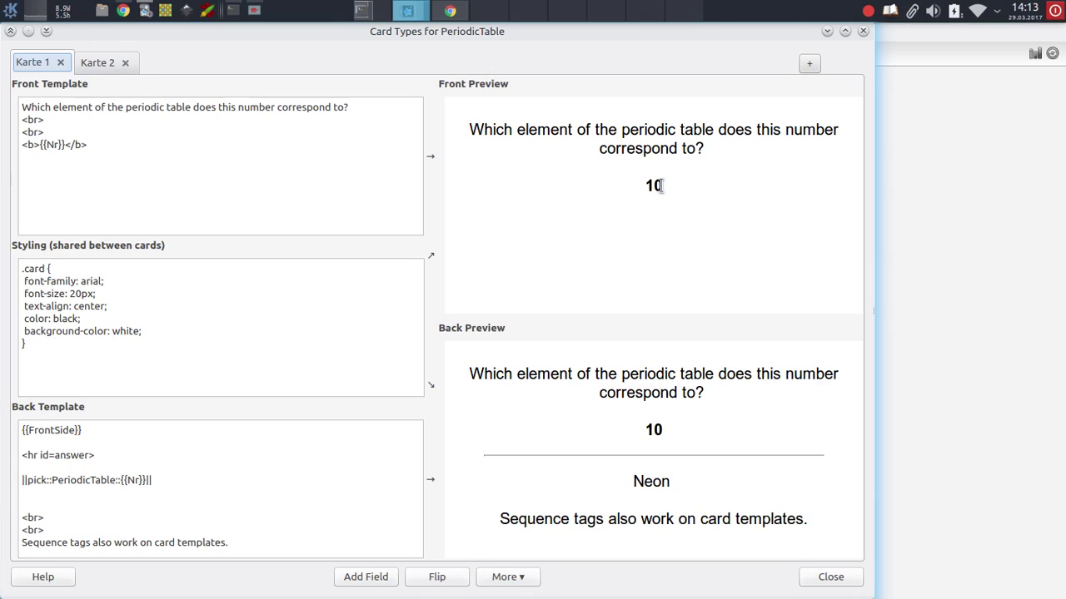
drag(664, 182, 649, 179)
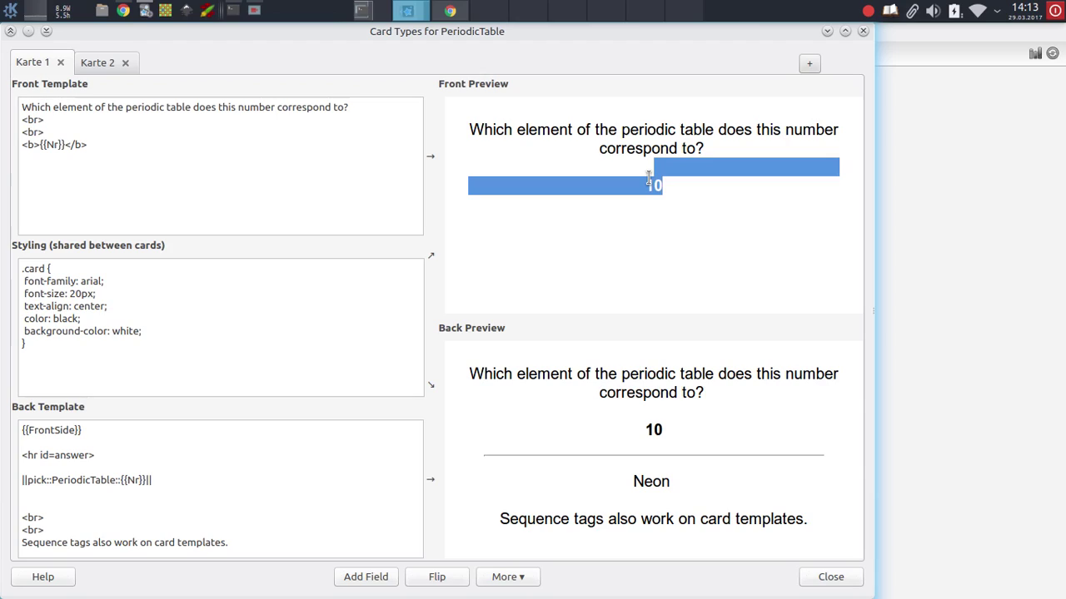
drag(191, 476, 23, 480)
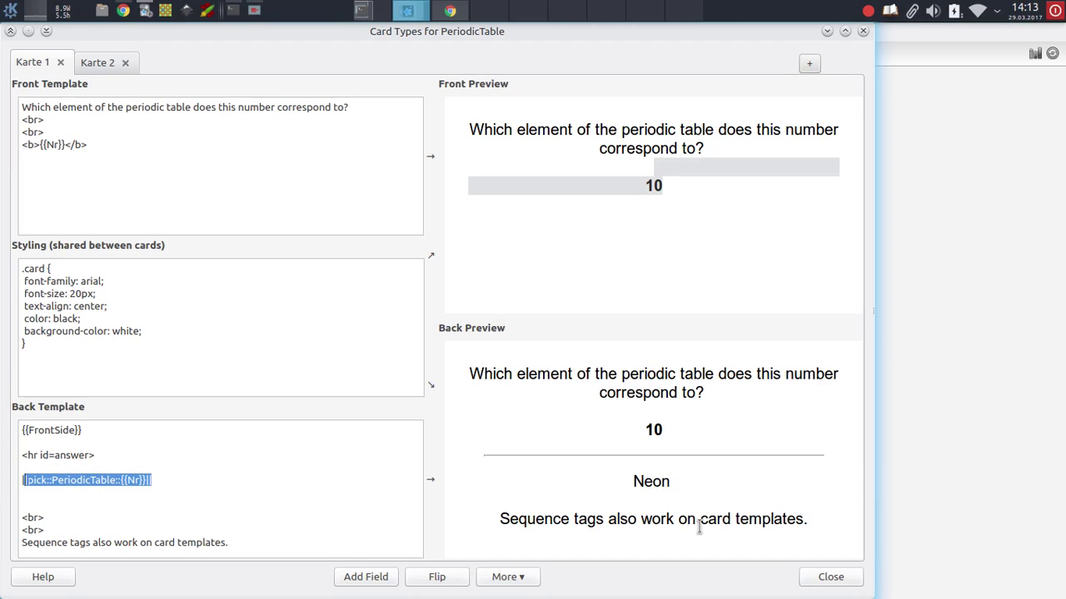
click(637, 511)
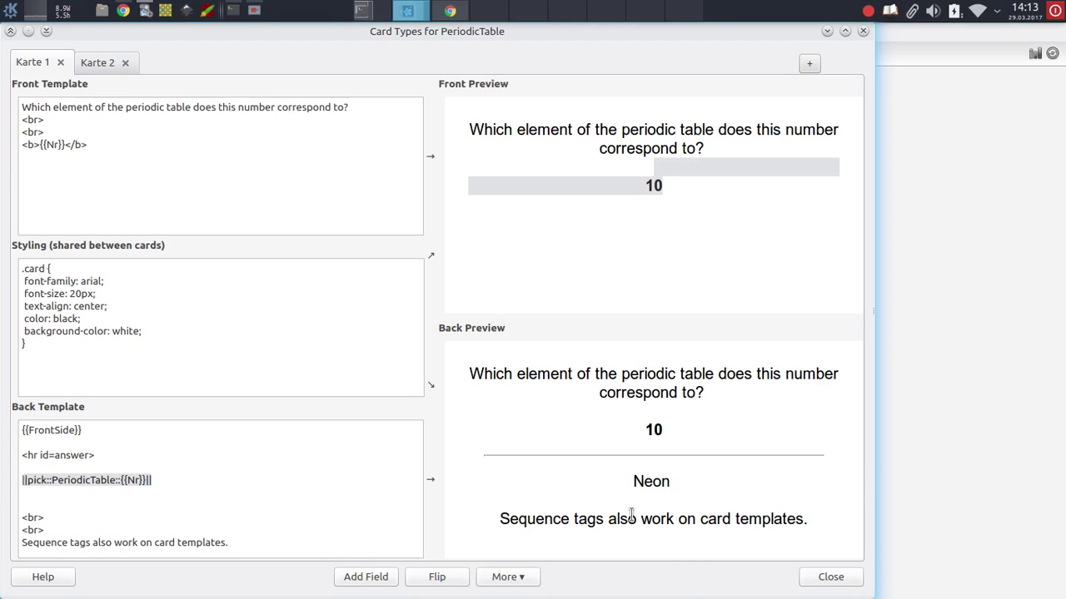
key(Escape)
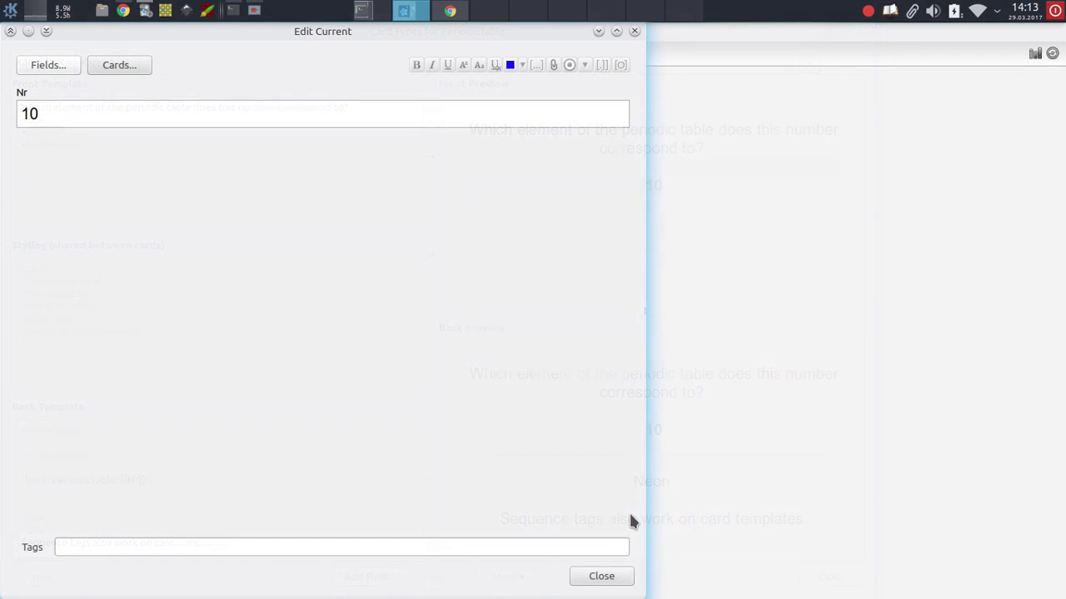
Finish editing the note, then reveal and rate Good both the element number 10 card and the "Atomic number of Neon?" card
key(Escape)
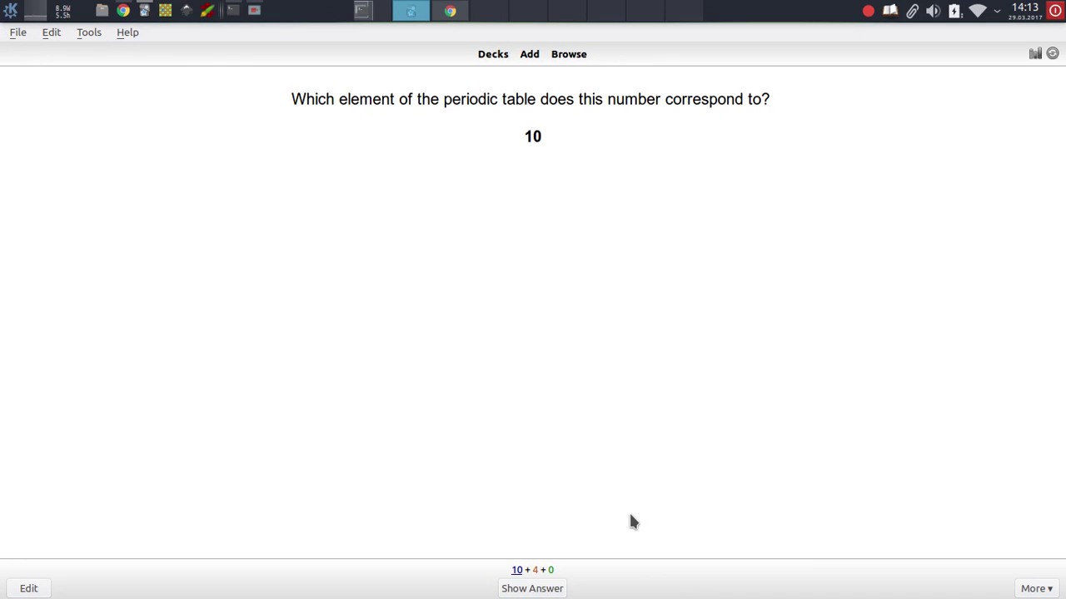
key(space)
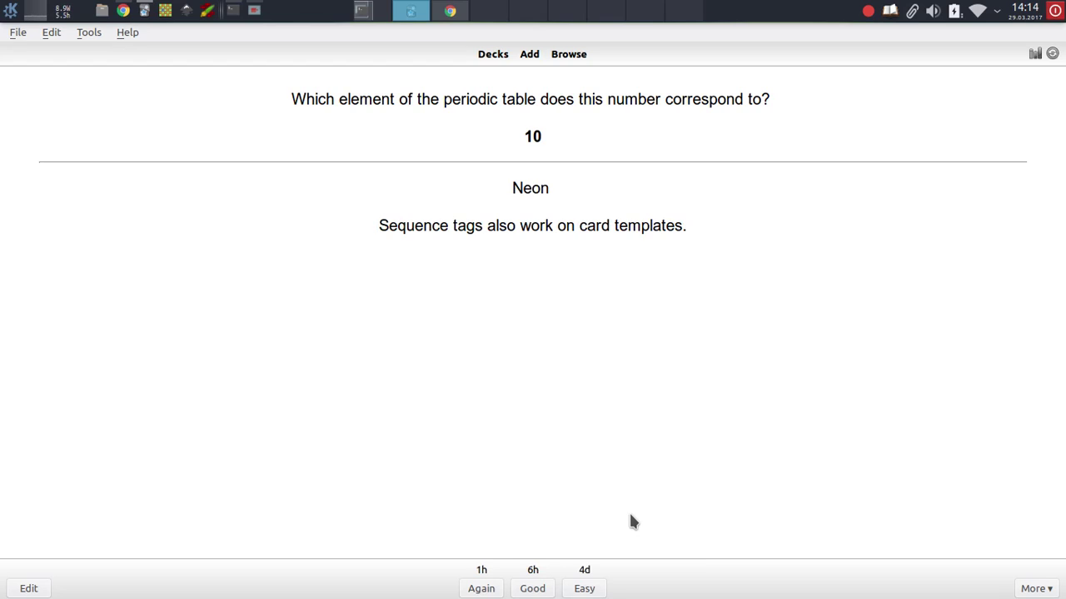
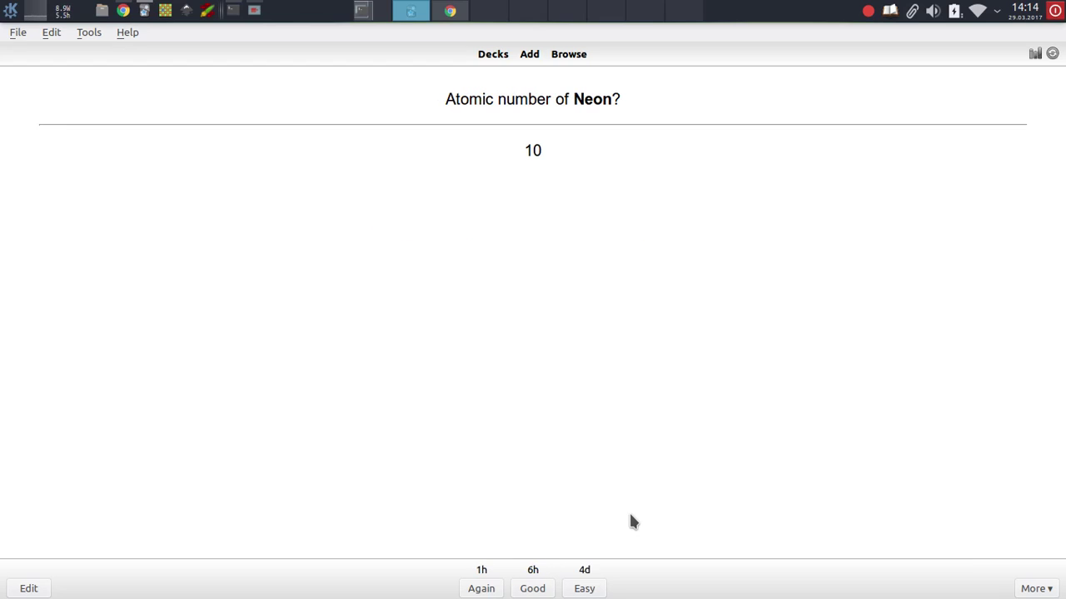
key(space)
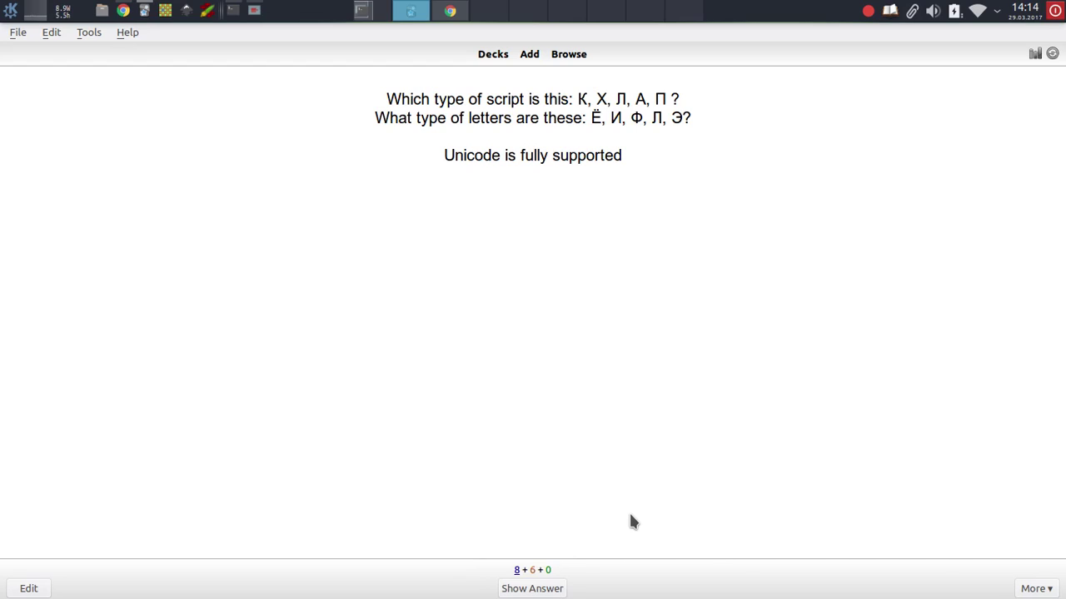
Examine the set::rusABC::5 and set::rusVowels::5 tags in the script note's Front field and compare them with the letters on the card
key(e)
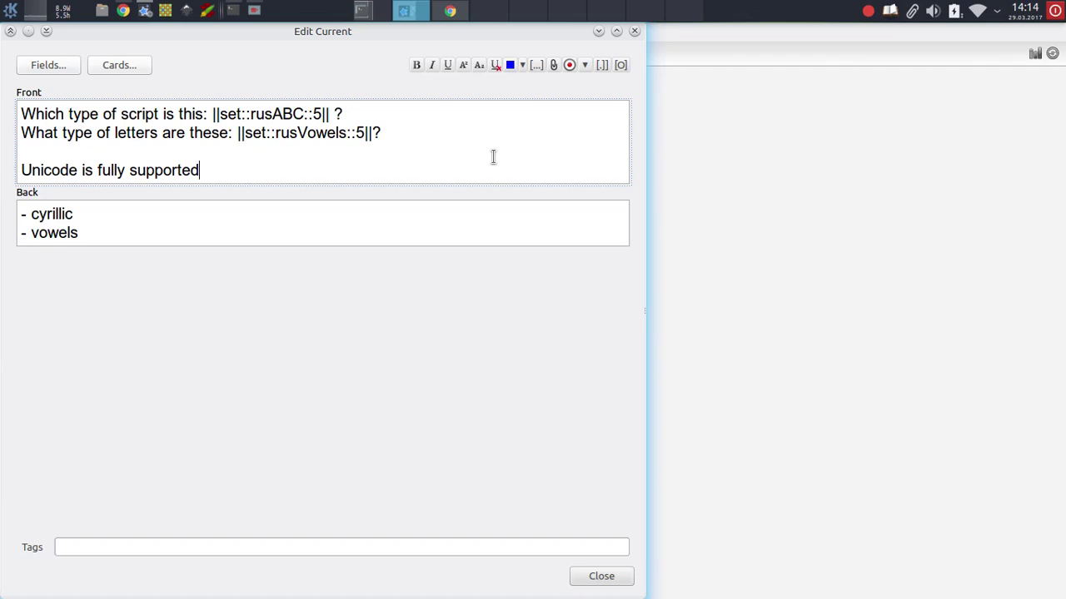
double_click(317, 114)
key(Escape)
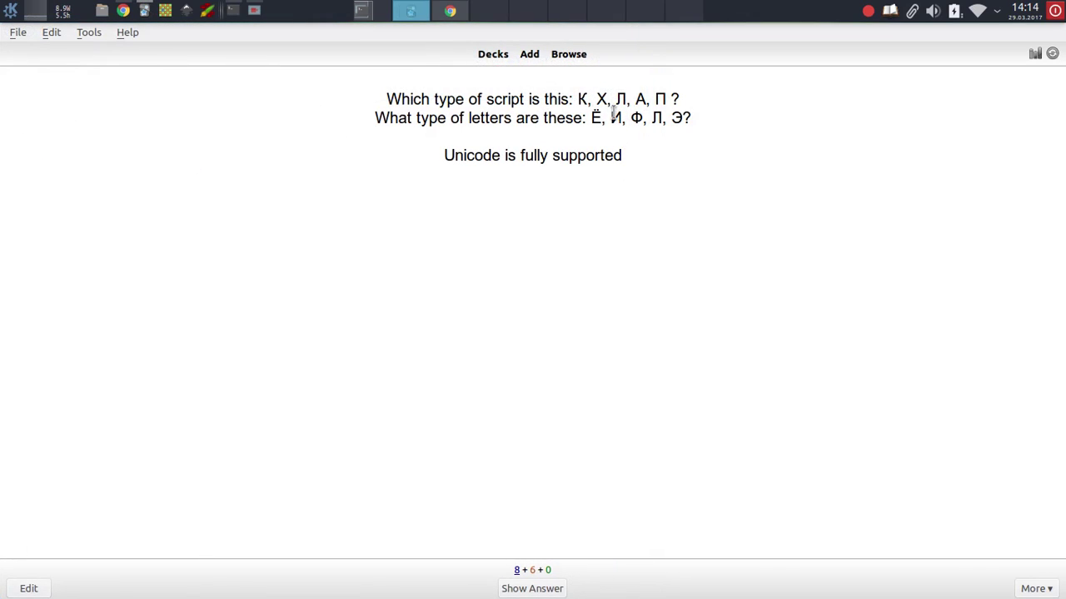
drag(617, 100, 607, 100)
key(e)
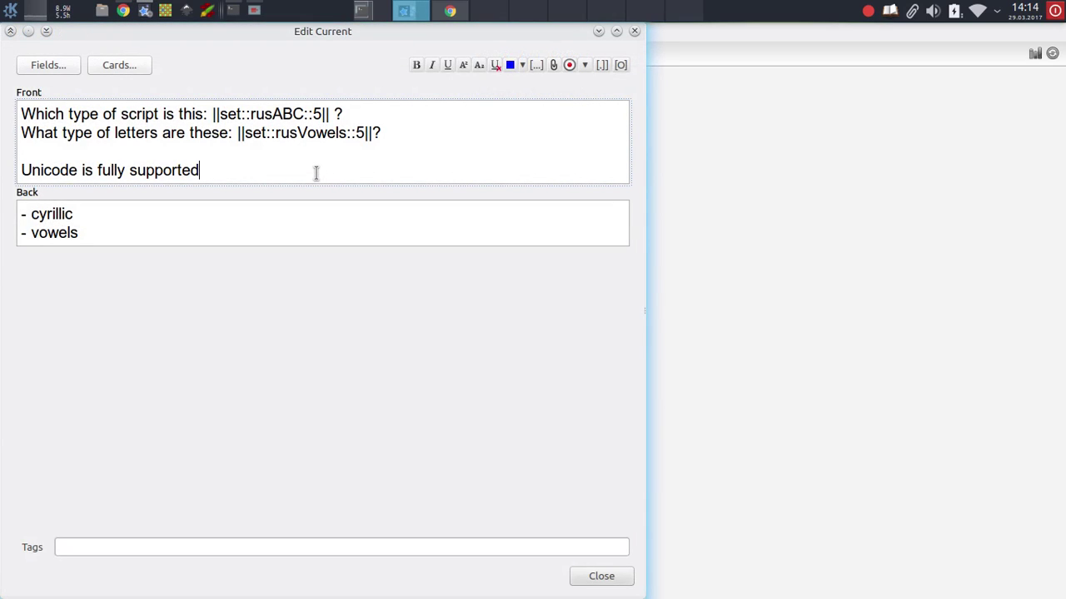
key(Escape)
Reload the script and letters card eight times, reveal its answer and rate it Good
key(s)
key(s)
key(s)
key(s)
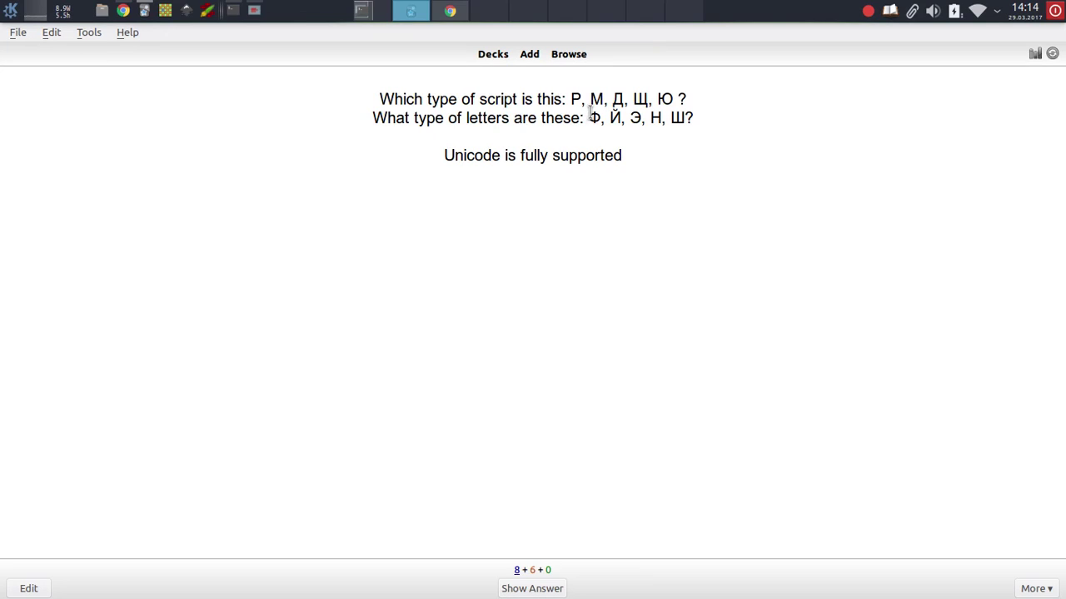
key(s)
key(s)
key(s)
key(s)
key(space)
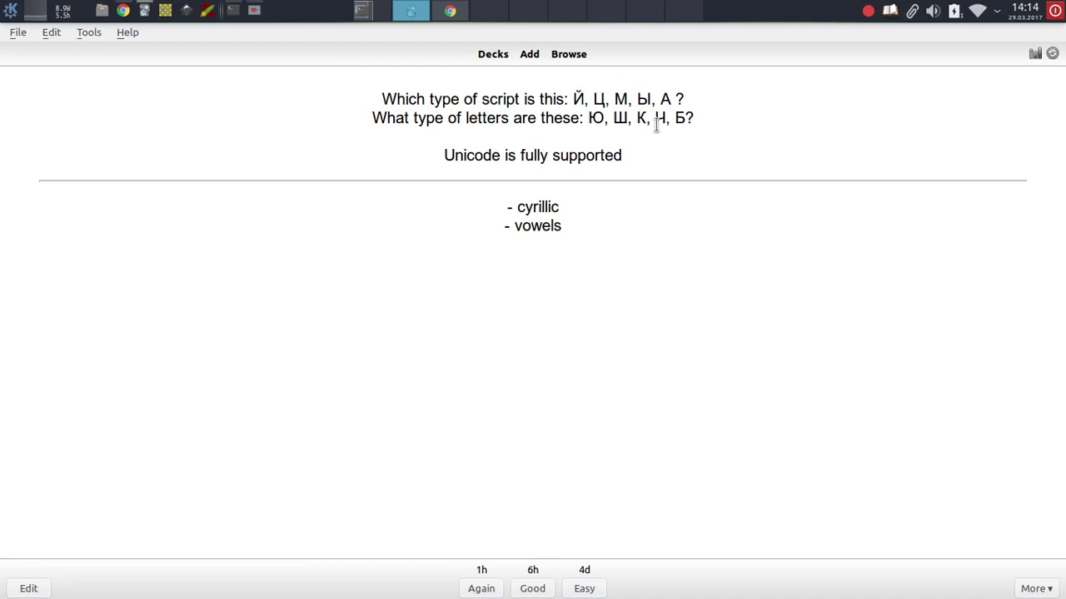
key(space)
Glance at the source of the "Who composed this?" note, reveal the card's answer and reload the card twice
key(e)
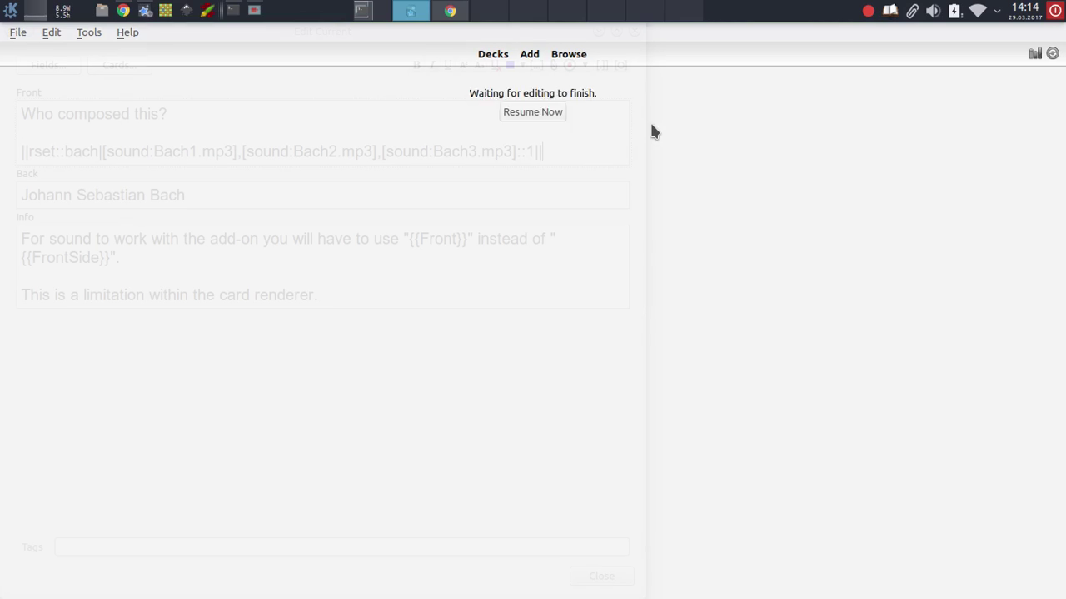
key(Escape)
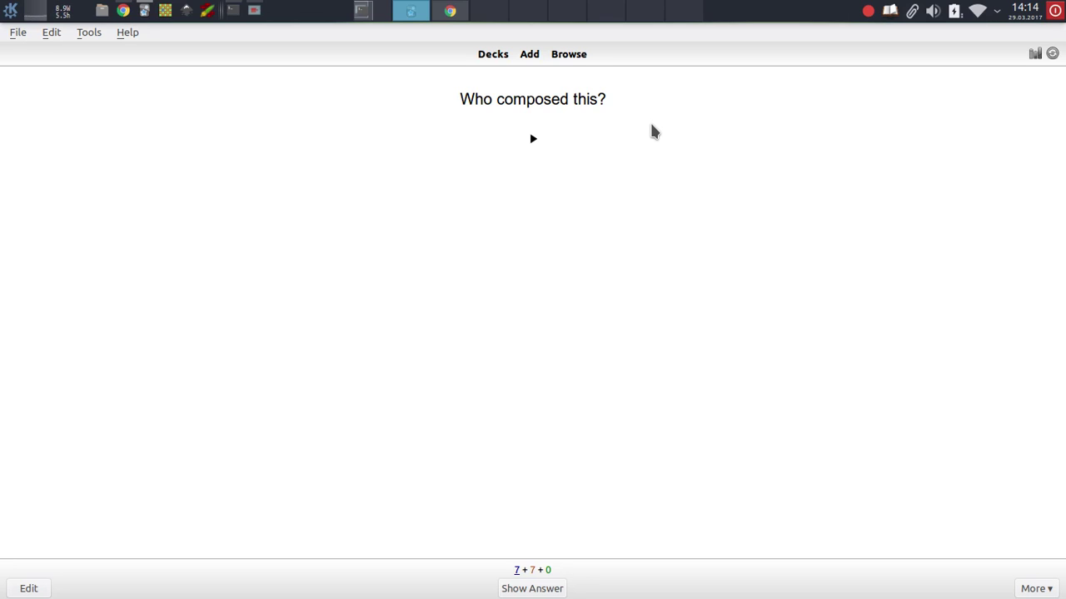
key(space)
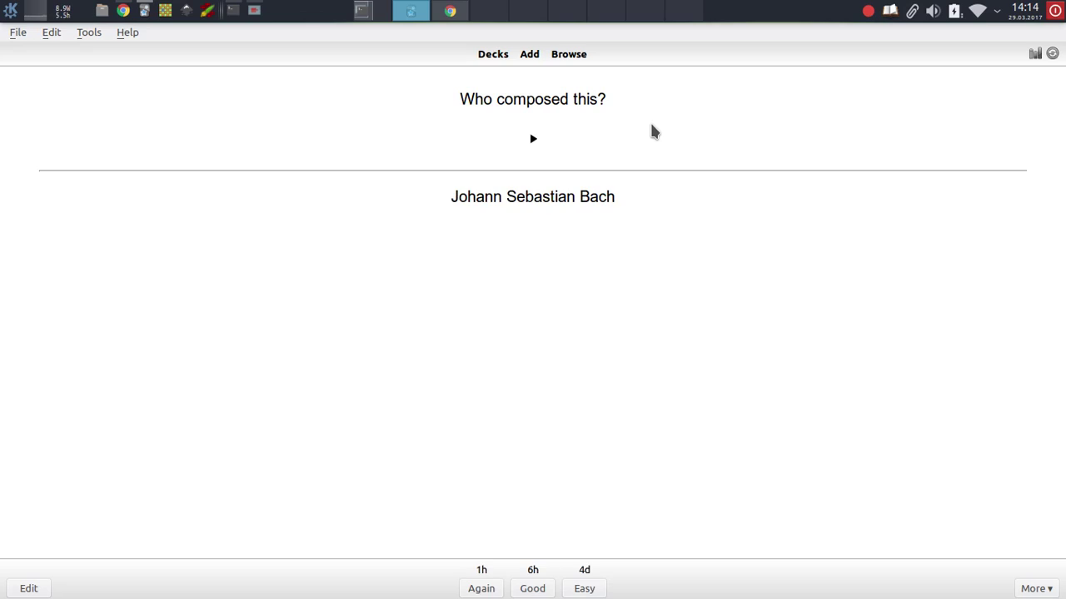
key(s)
key(s)
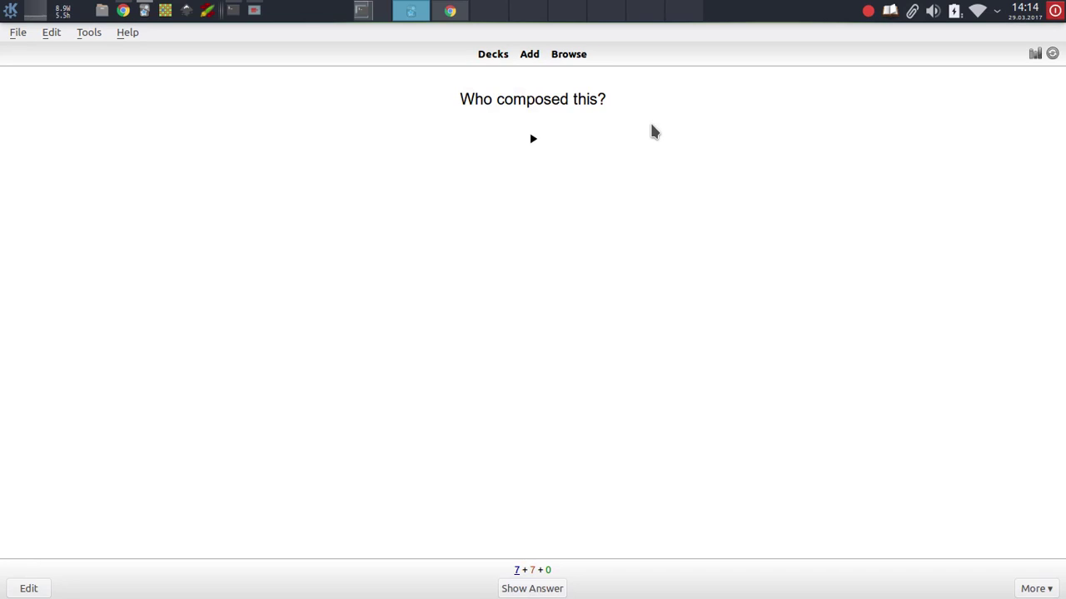
Examine the sound files in the composer note's rset::bach tag, then reveal the card's answer and rate it Good
key(e)
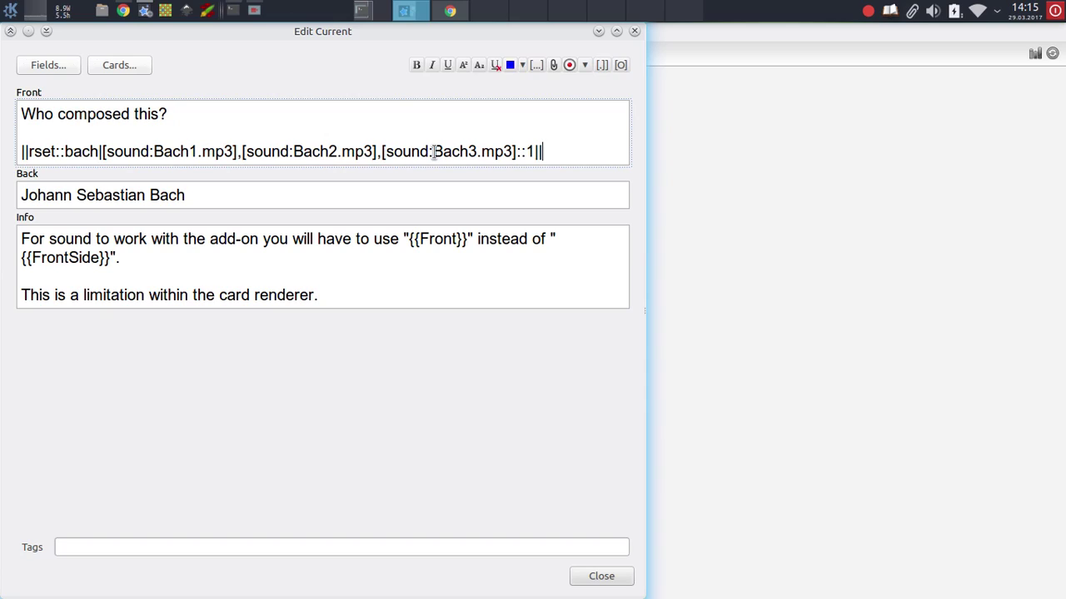
drag(155, 152, 367, 152)
click(367, 152)
key(Escape)
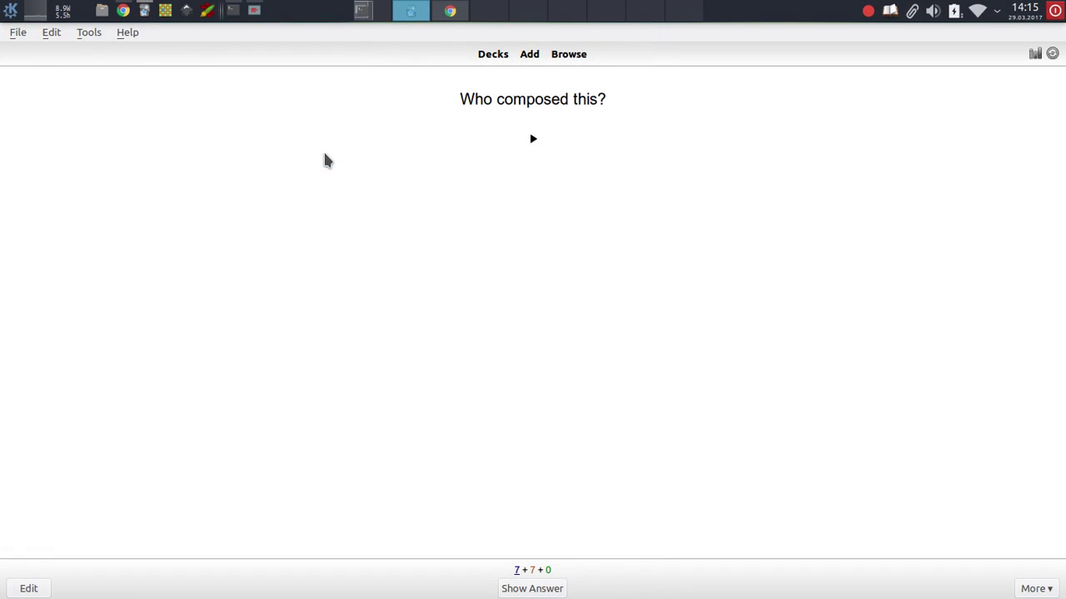
key(space)
key(space)
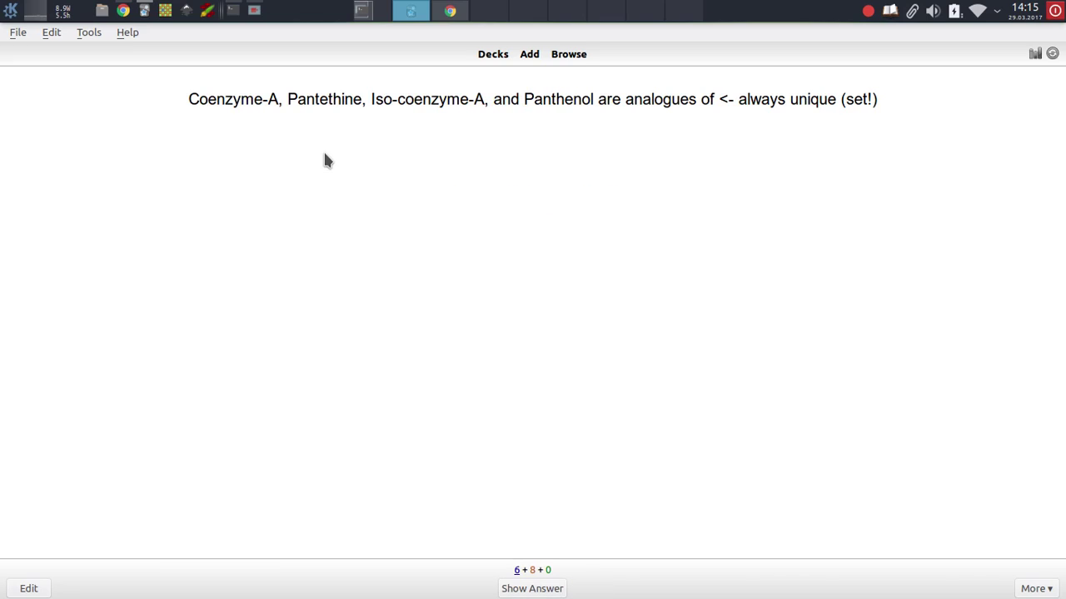
Examine the ||PA|| tags in the Front field of the always unique analogues note and reveal the card's answer
key(e)
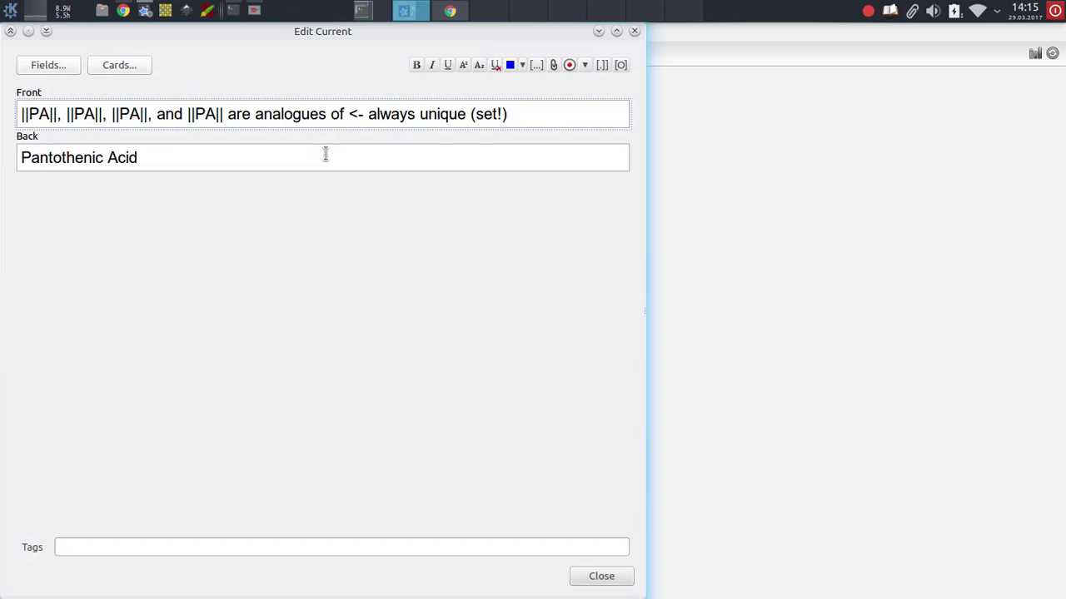
key(Escape)
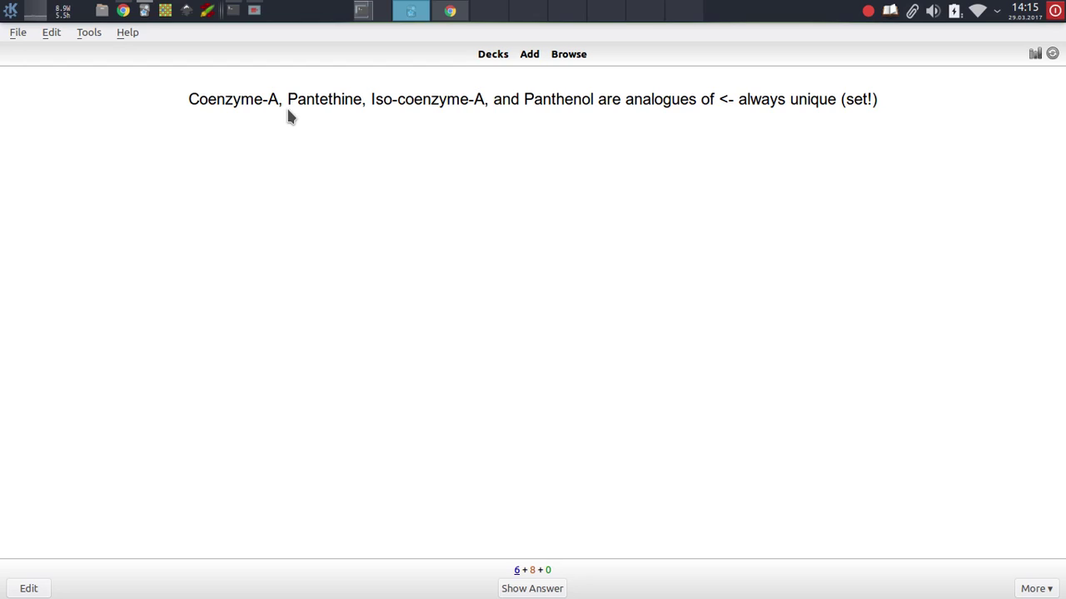
key(e)
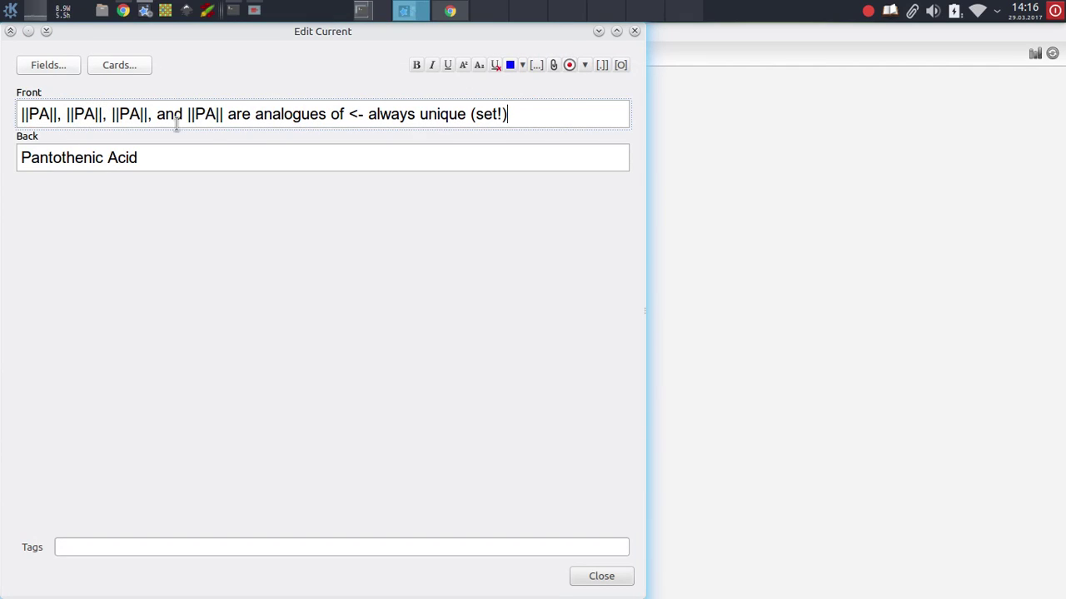
drag(112, 118, 148, 119)
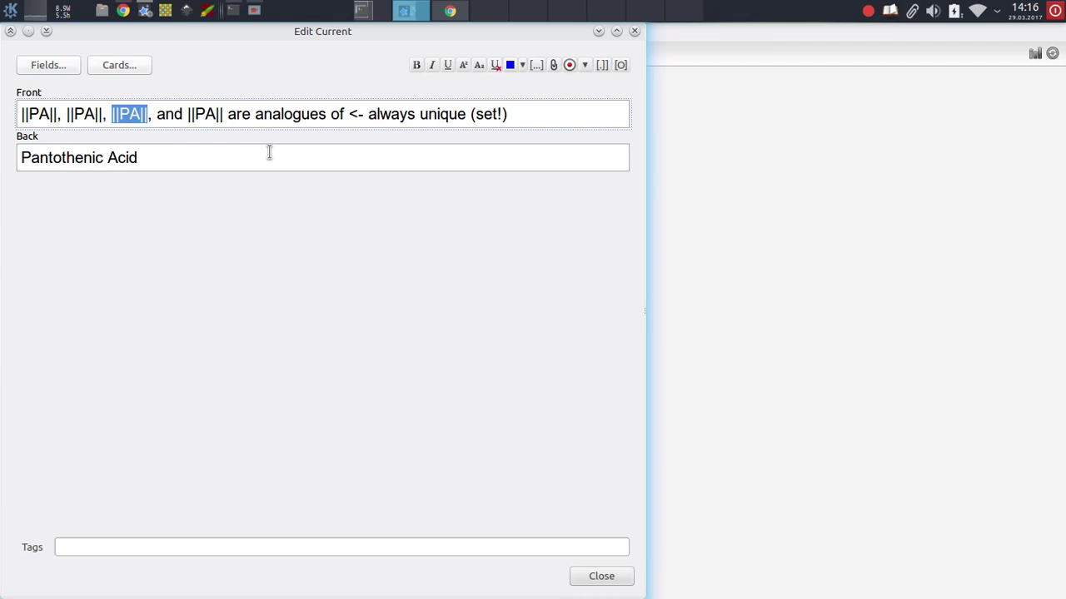
key(Escape)
key(space)
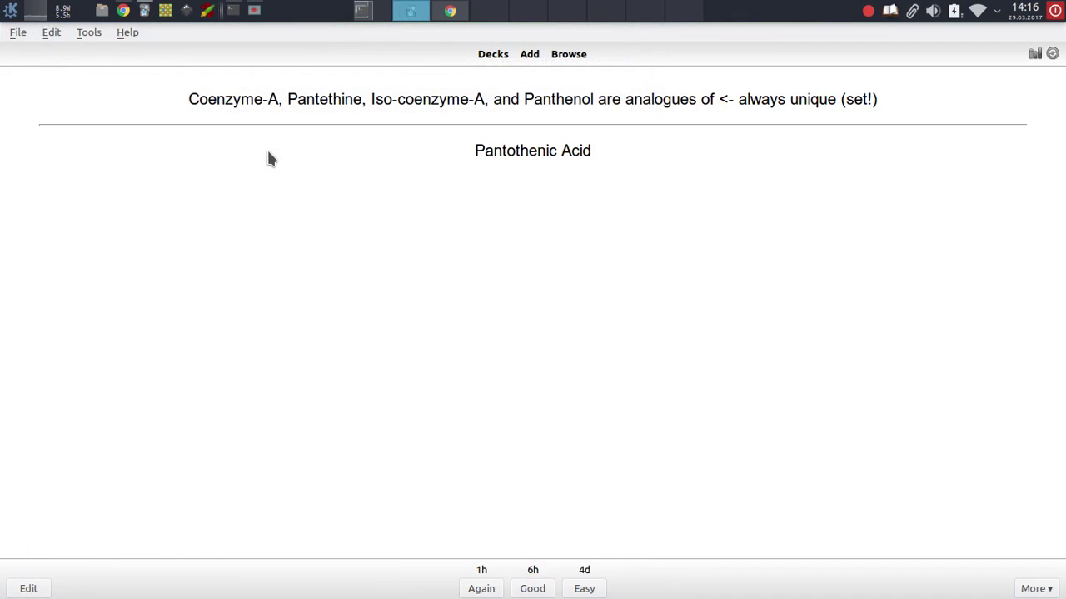
Rate the Pantothenic Acid analogues card Good and reload the "Which of the following is true?" card twice
key(space)
key(Escape)
key(s)
key(Escape)
key(s)
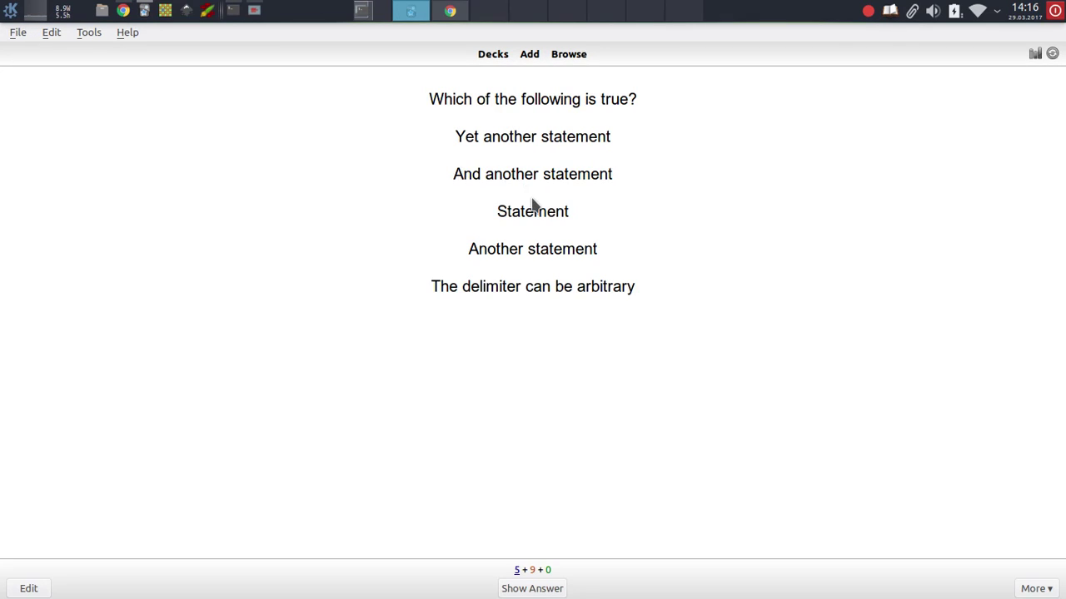
Examine the items, count and line-break delimiter of the ||set::ans|| tag in the "Which of the following is true?" note
key(e)
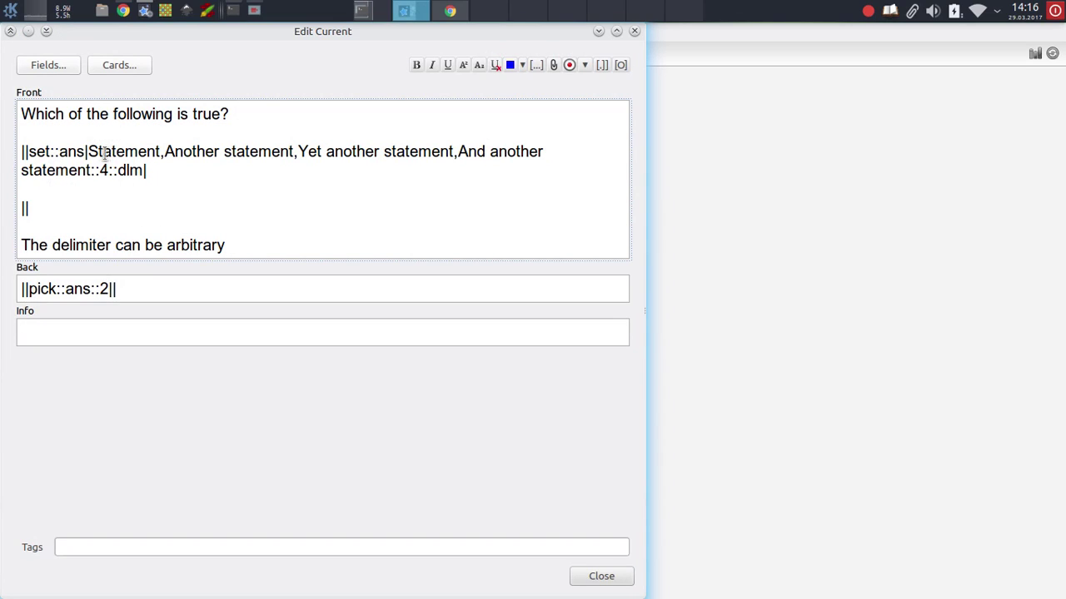
key(Escape)
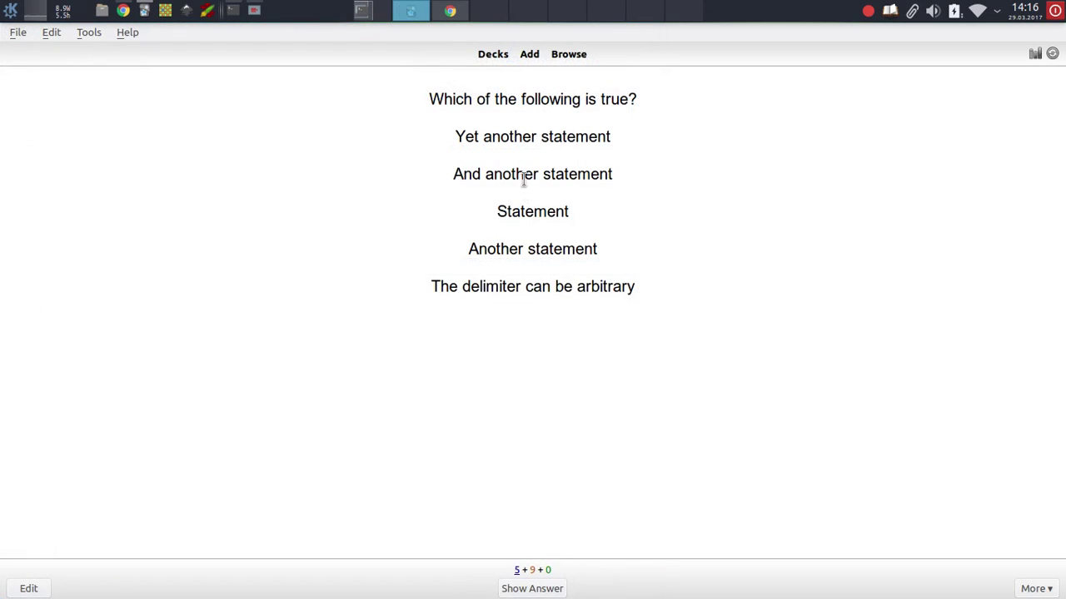
key(e)
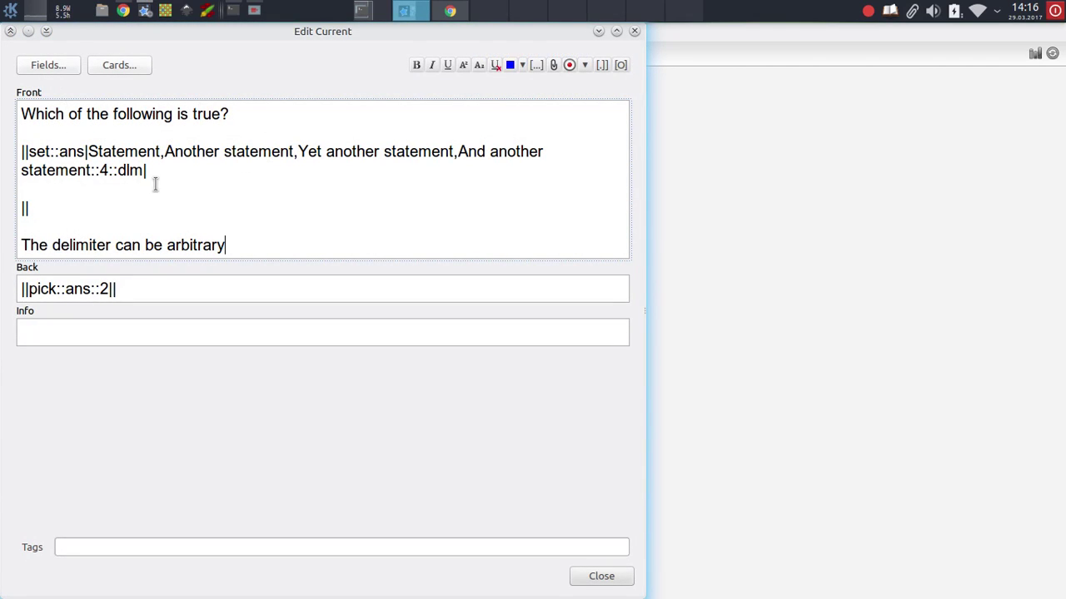
mouse_move(88, 151)
mouse_down()
mouse_move(483, 136)
mouse_move(504, 152)
mouse_move(91, 152)
mouse_move(90, 170)
mouse_up()
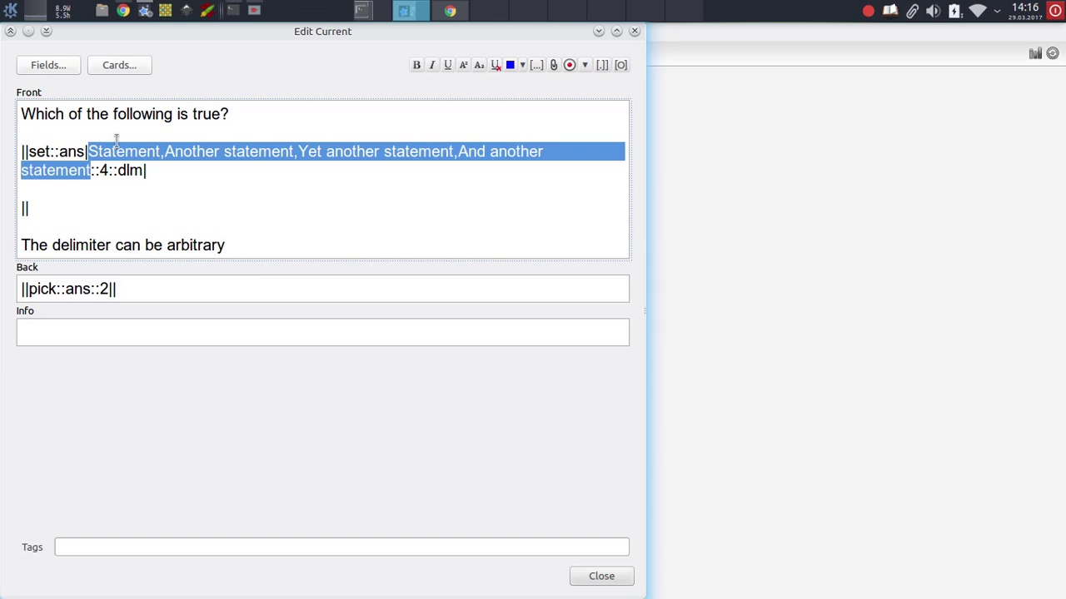
drag(50, 151, 28, 152)
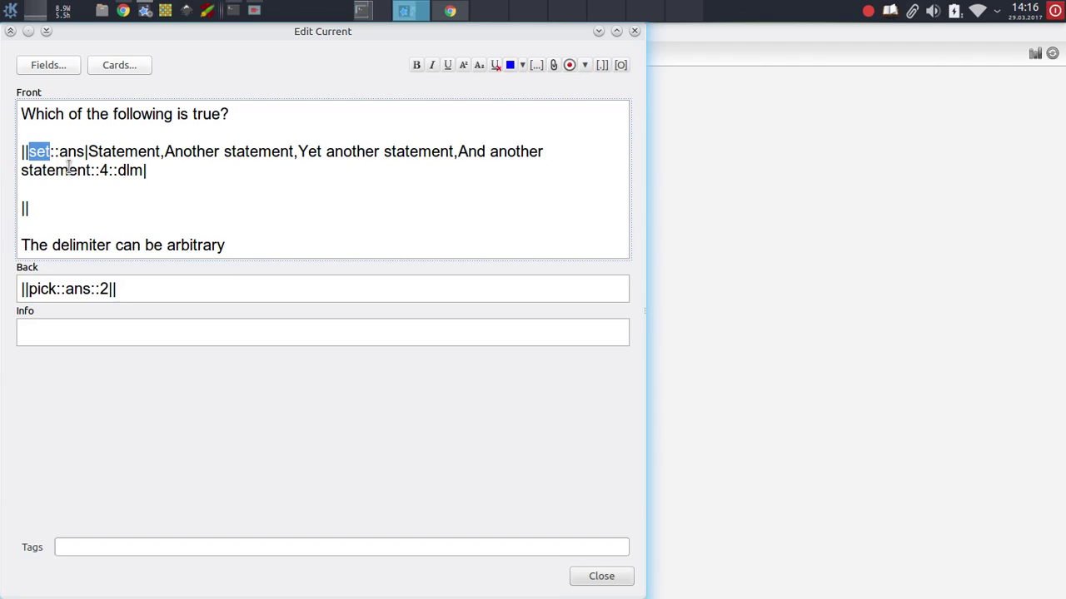
click(100, 170)
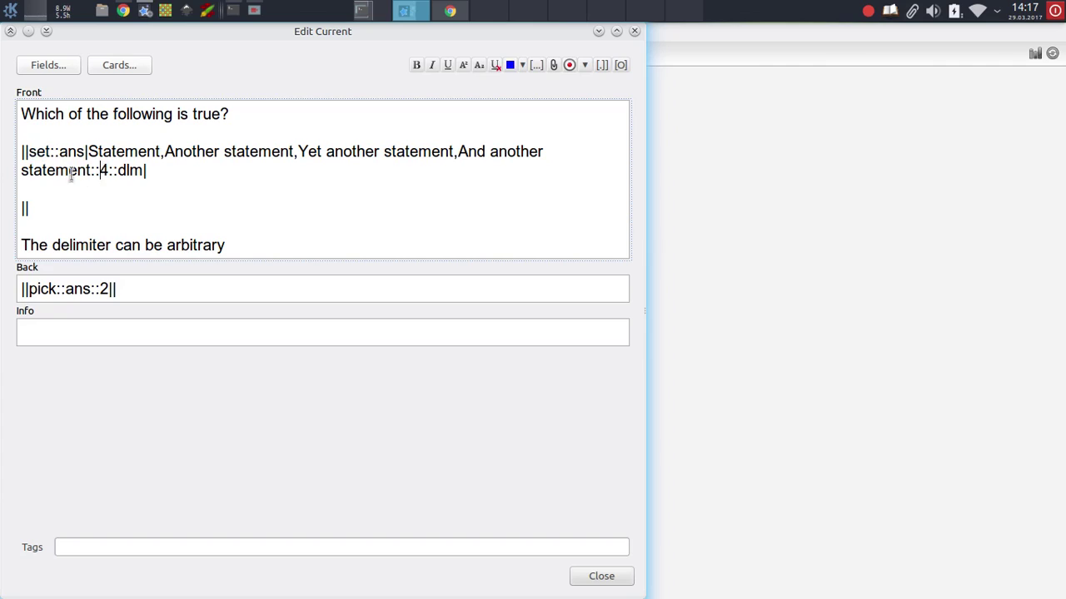
drag(99, 170, 27, 199)
click(27, 200)
key(Escape)
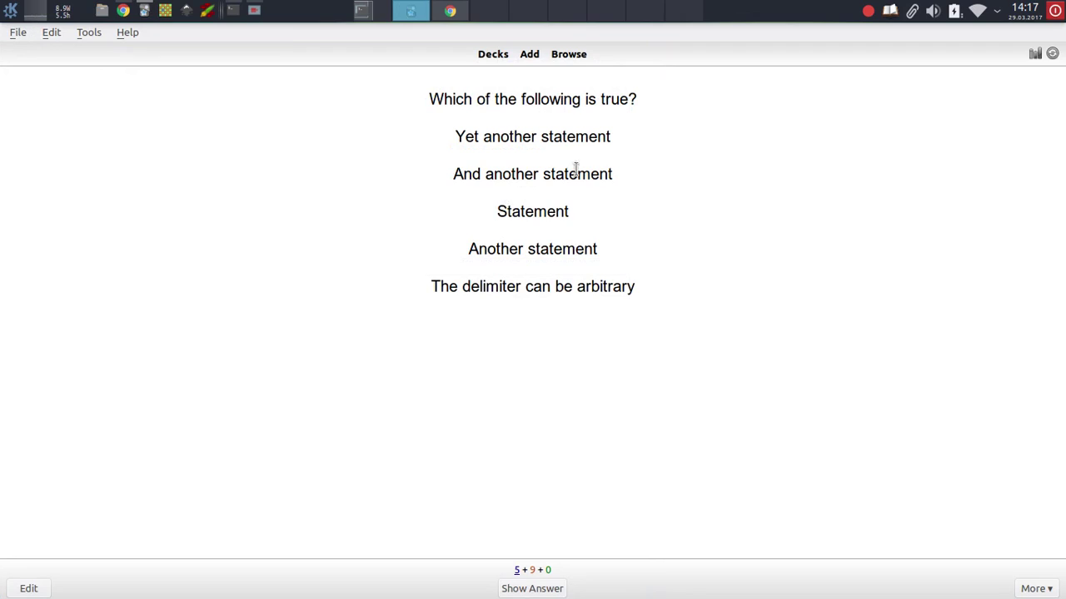
Reload the "Which of the following is true?" card eleven times to compare statement order, then reveal its answer and rate it Good
drag(610, 137, 616, 211)
click(614, 169)
key(s)
key(s)
key(s)
key(s)
key(s)
key(s)
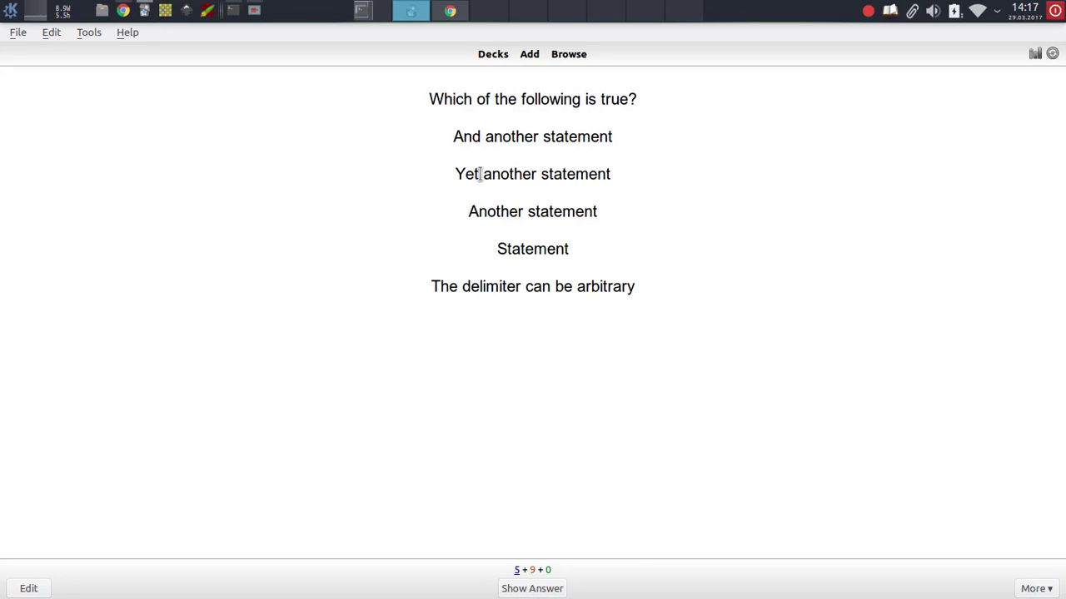
key(s)
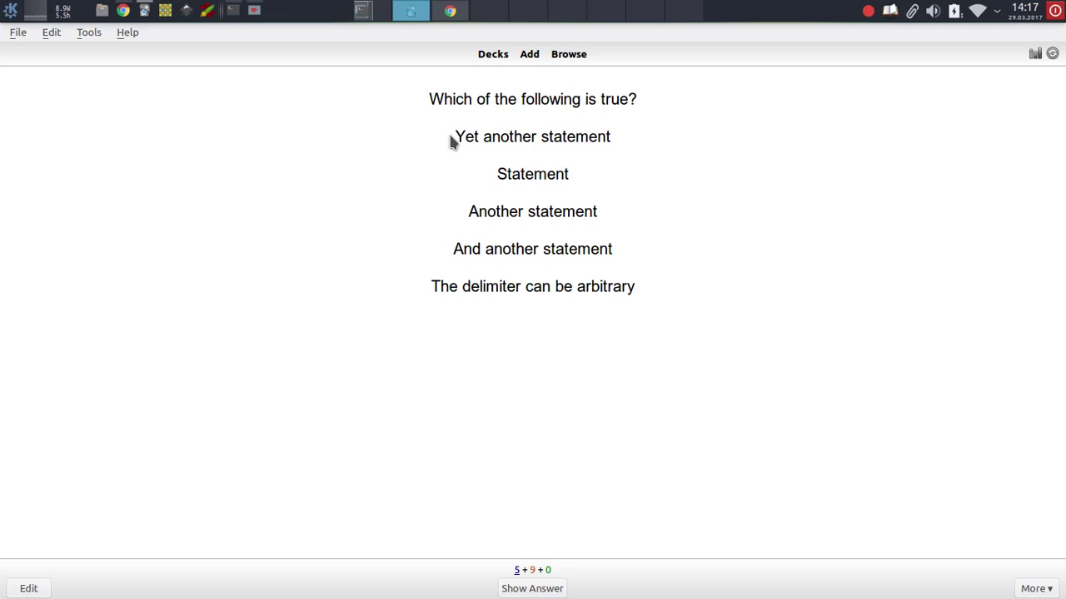
key(s)
key(s)
key(s)
key(s)
key(space)
key(space)
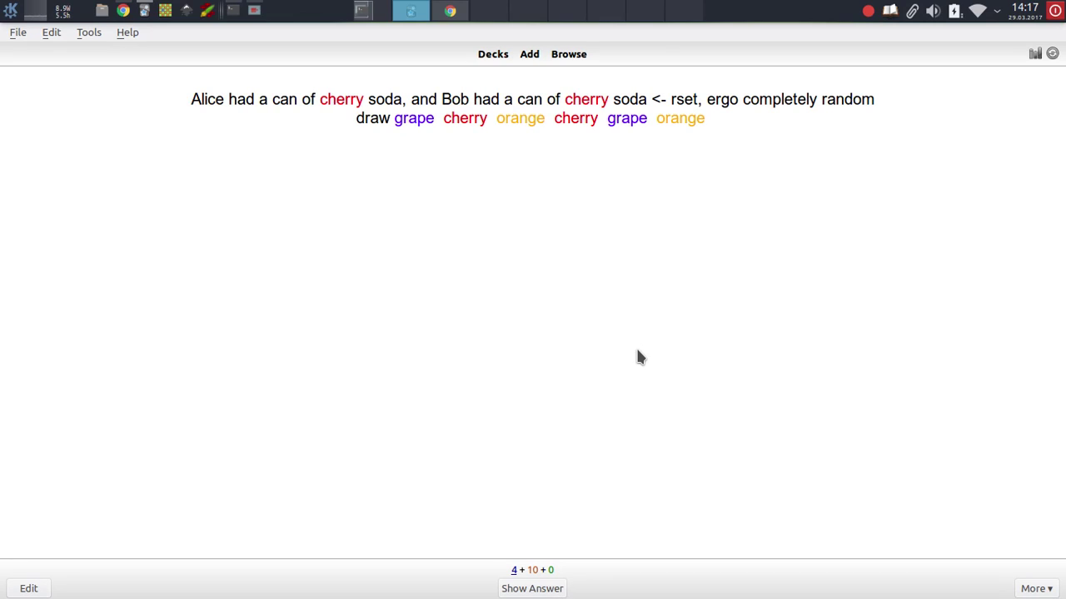
Reload the soda flavours card repeatedly to compare the random rset draws of orange, grape and cherry
key(s)
key(s)
key(s)
key(s)
key(s)
key(s)
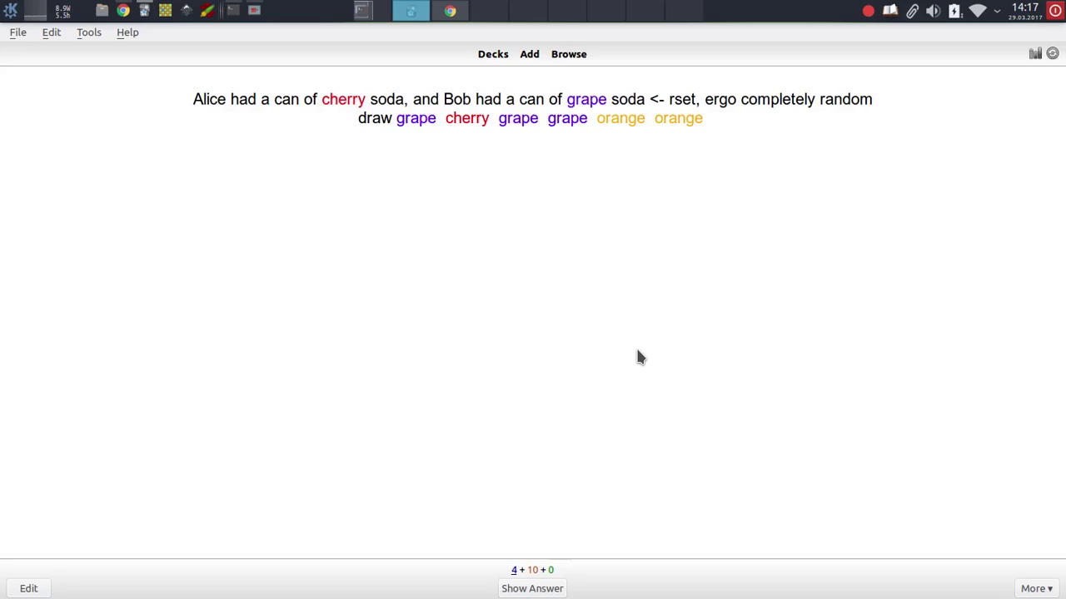
key(s)
key(s)
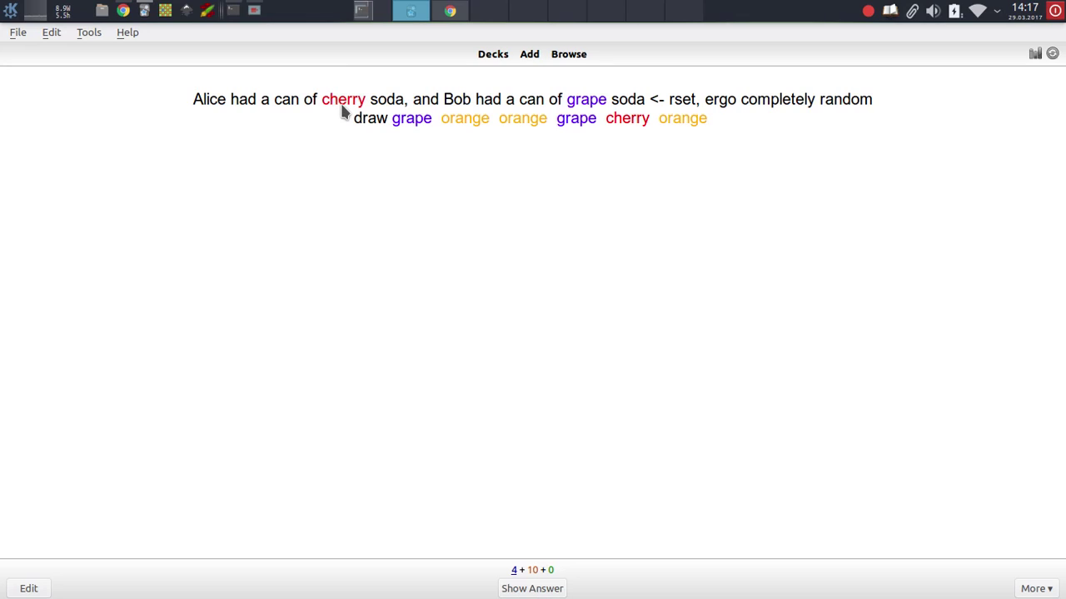
key(s)
key(s)
key(s)
key(s)
key(s)
key(s)
key(s)
key(s)
key(s)
key(s)
key(s)
key(s)
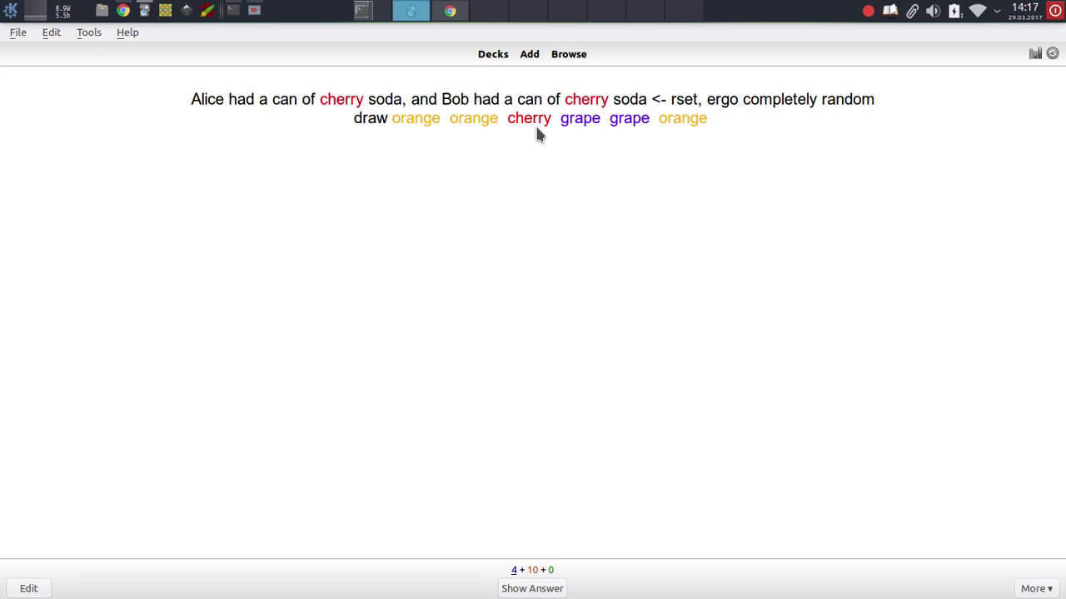
key(s)
key(s)
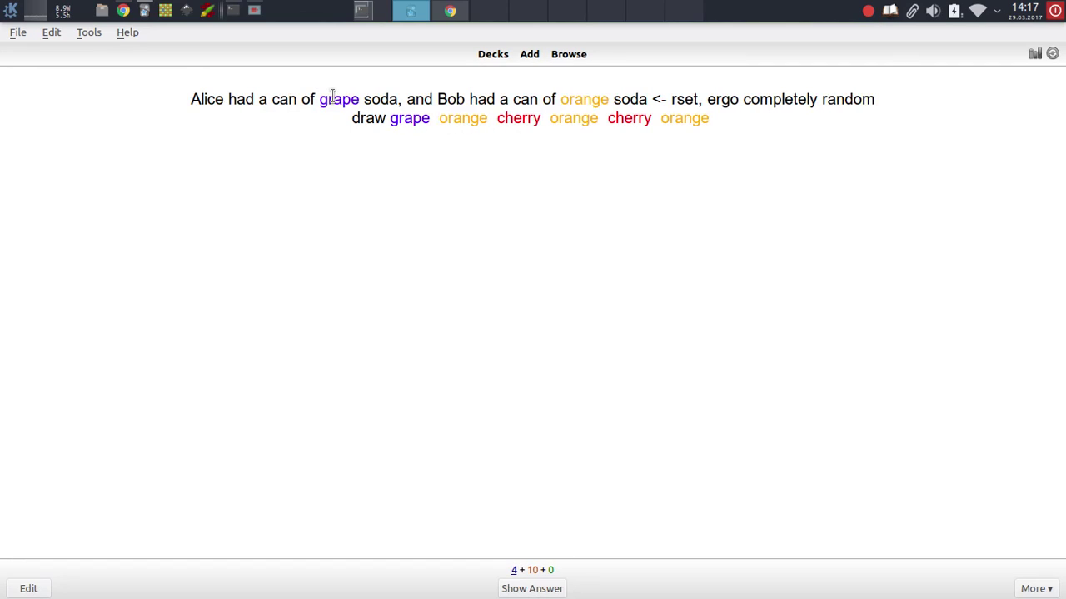
key(s)
key(s)
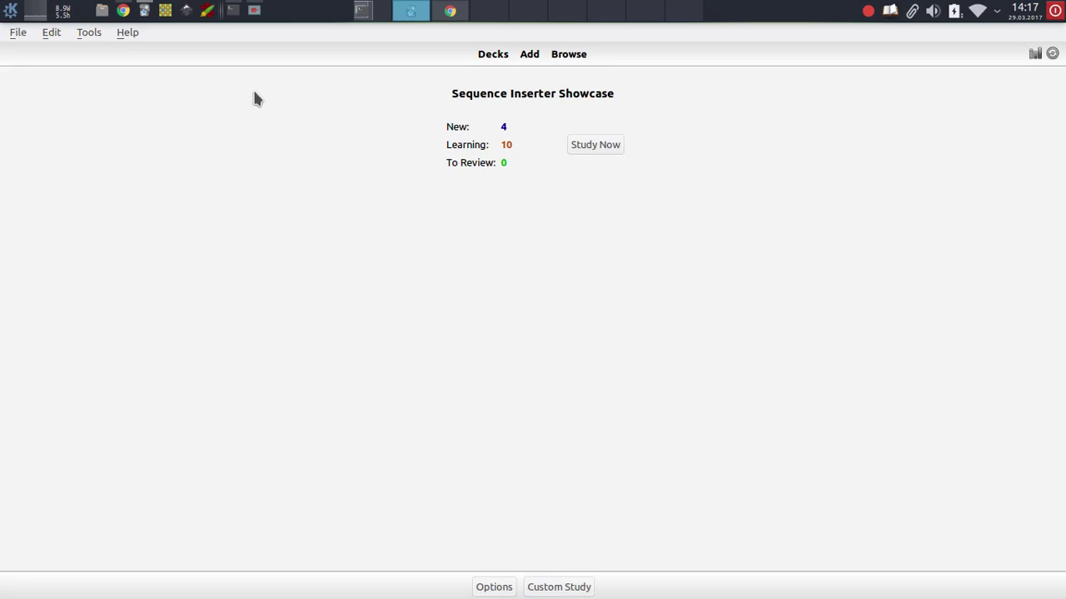
key(s)
key(s)
key(s)
key(s)
Examine the ||rset::Flav|| tags in the Front field and the ||set::Flav|| tags in the Back field of the soda note
key(e)
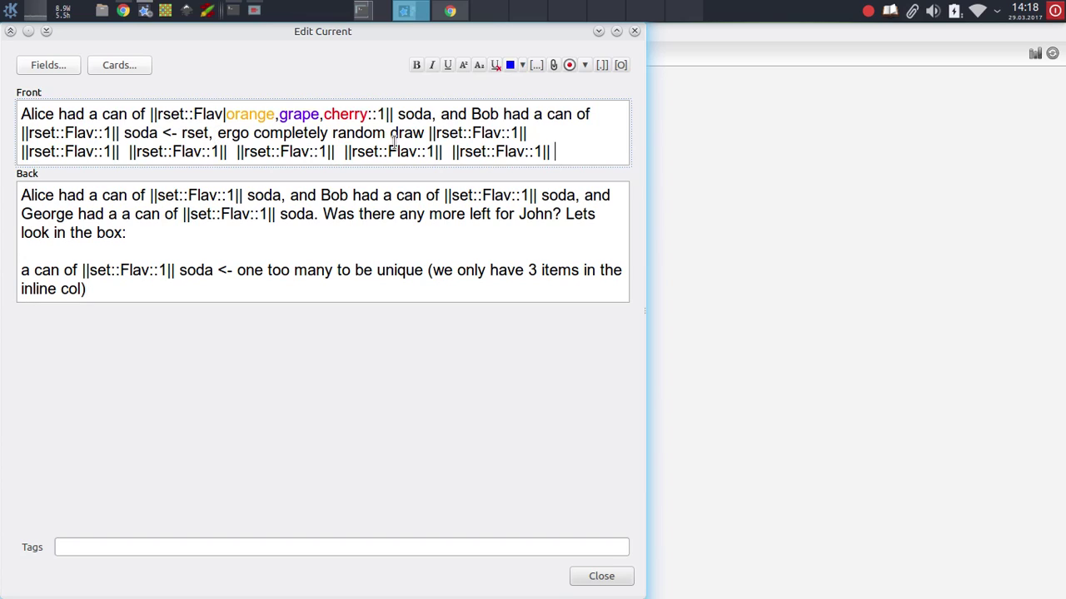
key(Escape)
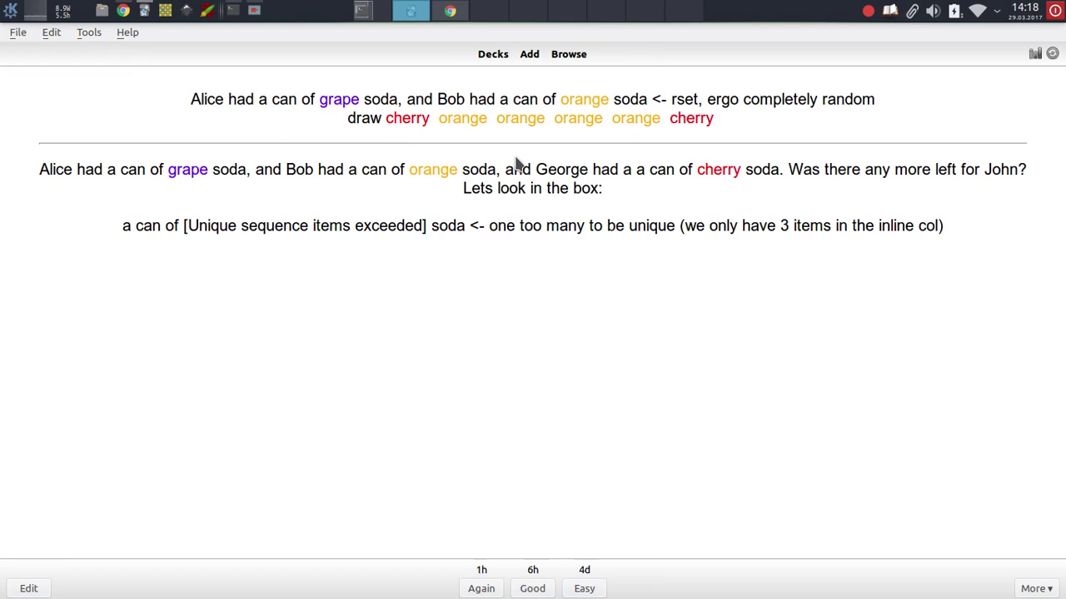
key(e)
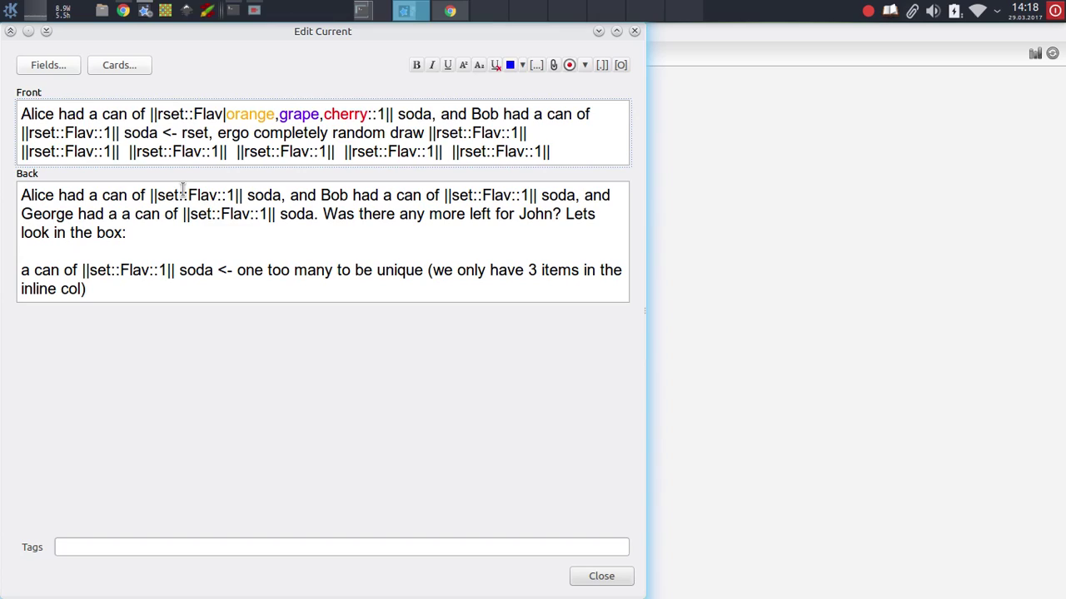
drag(153, 115, 530, 155)
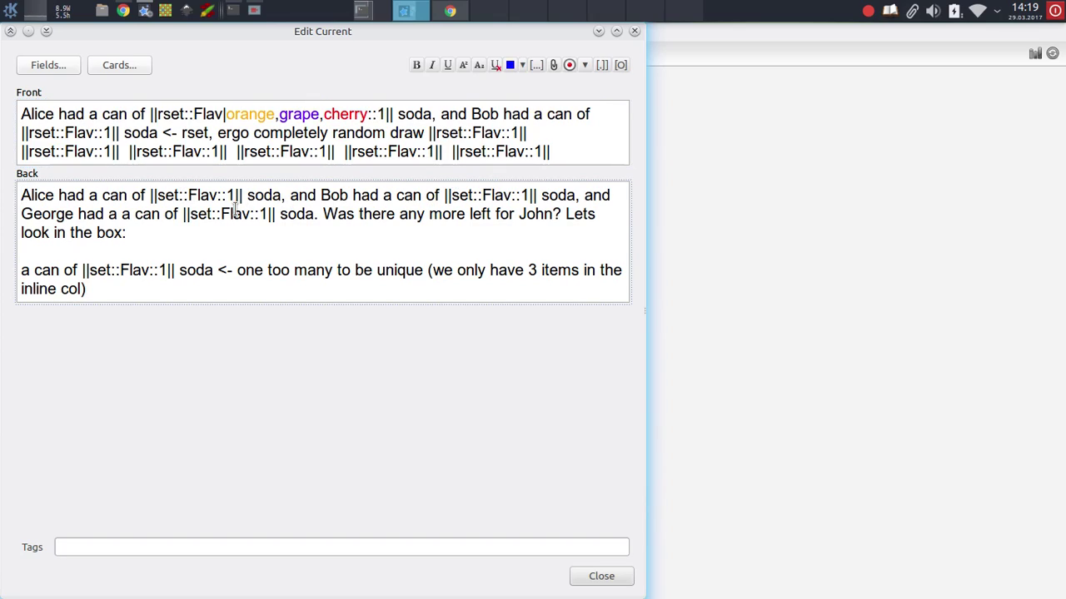
click(133, 271)
key(Escape)
Reload the soda card twice, reveal its answer and examine the output of the fourth unique flavour draw
key(space)
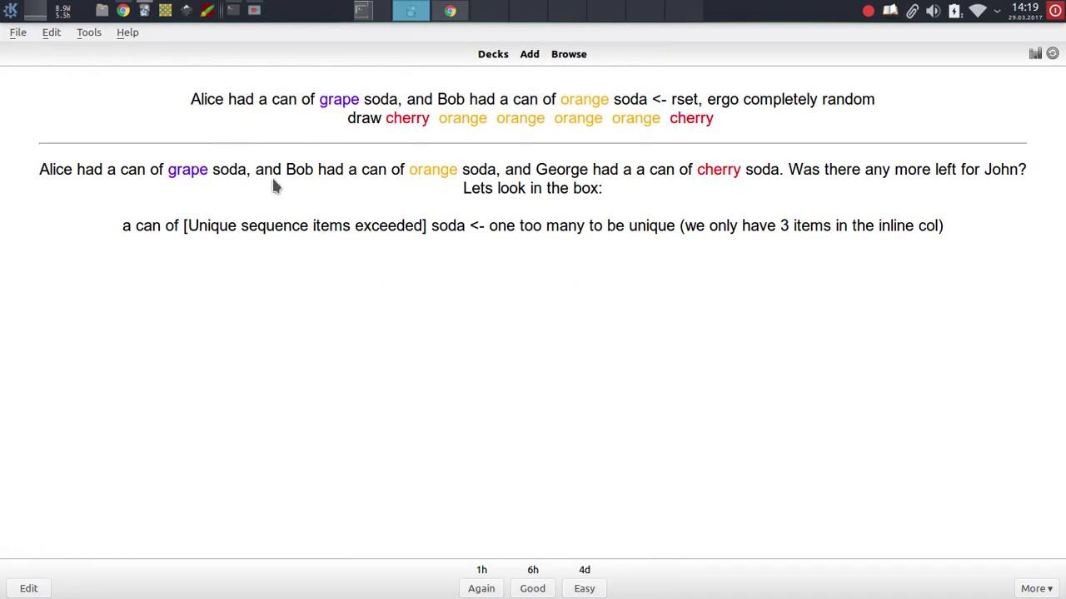
key(s)
key(s)
key(space)
drag(182, 225, 427, 218)
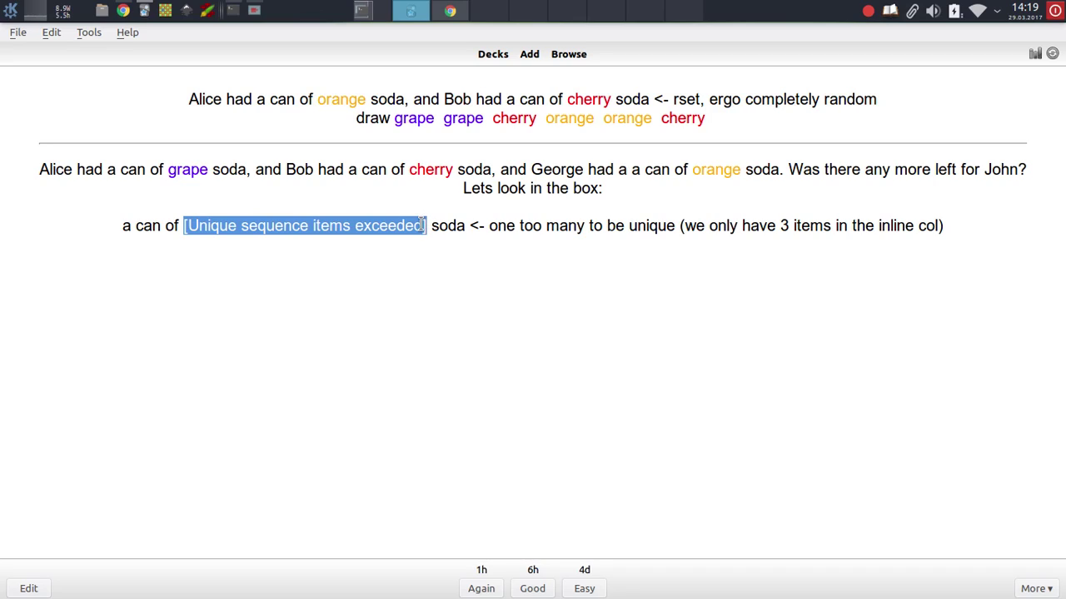
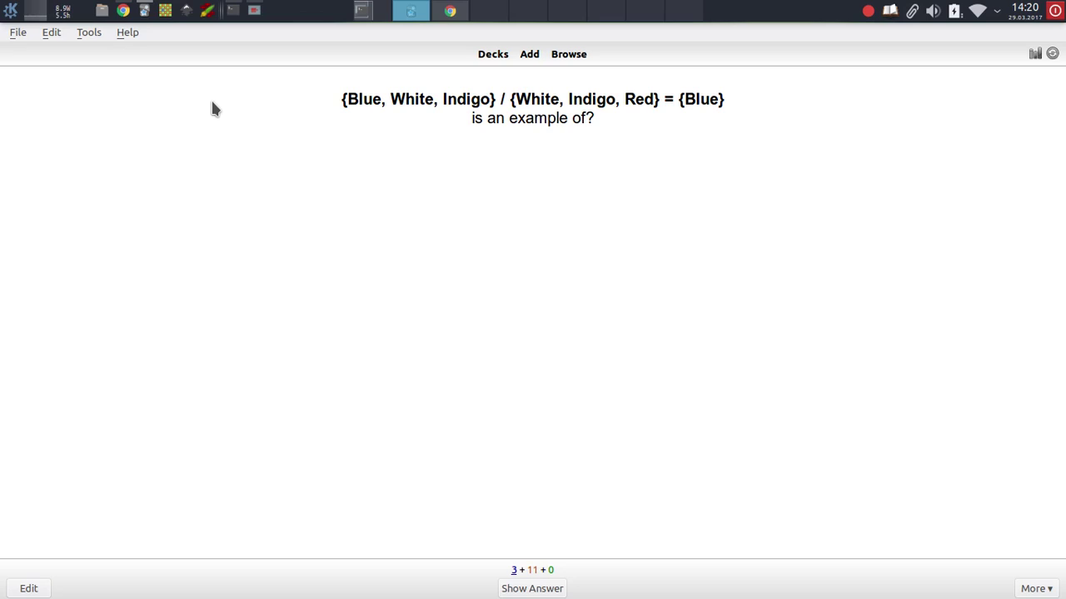
Reload the colour sets card, glance at its note source and examine the resulting set in the equation
key(Escape)
key(s)
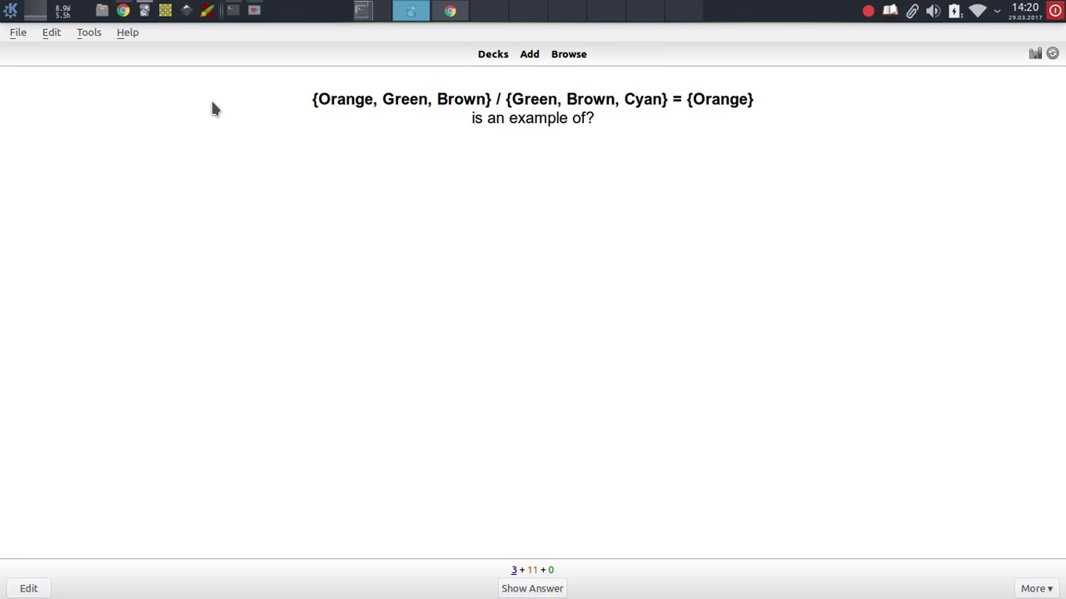
key(e)
key(Escape)
drag(688, 100, 767, 98)
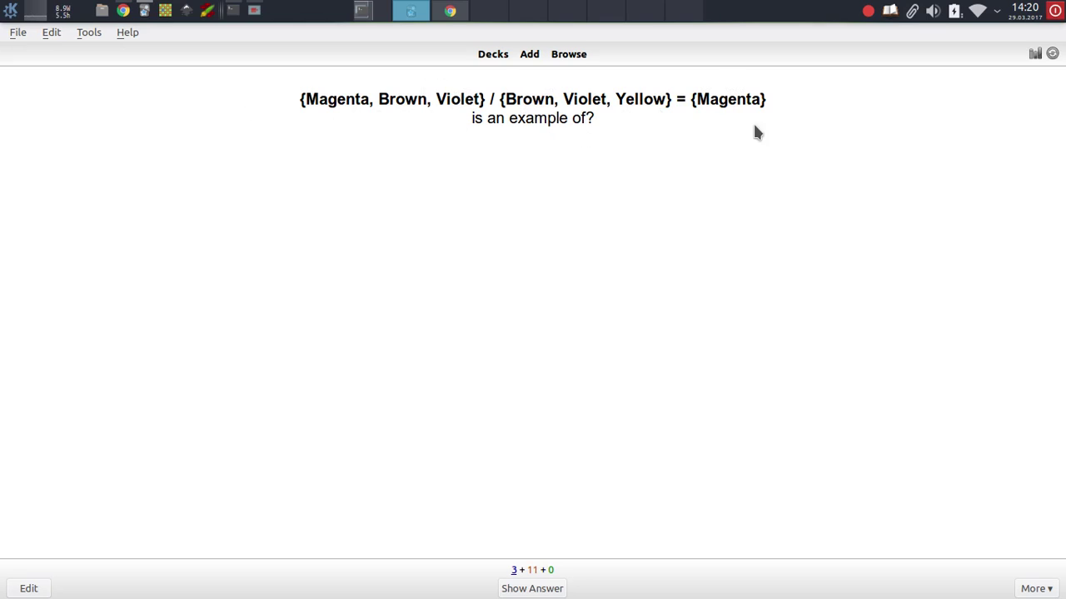
Reload the colour sets card twice and compare the first colour of the first set with the resulting set
key(Escape)
key(s)
key(Escape)
key(s)
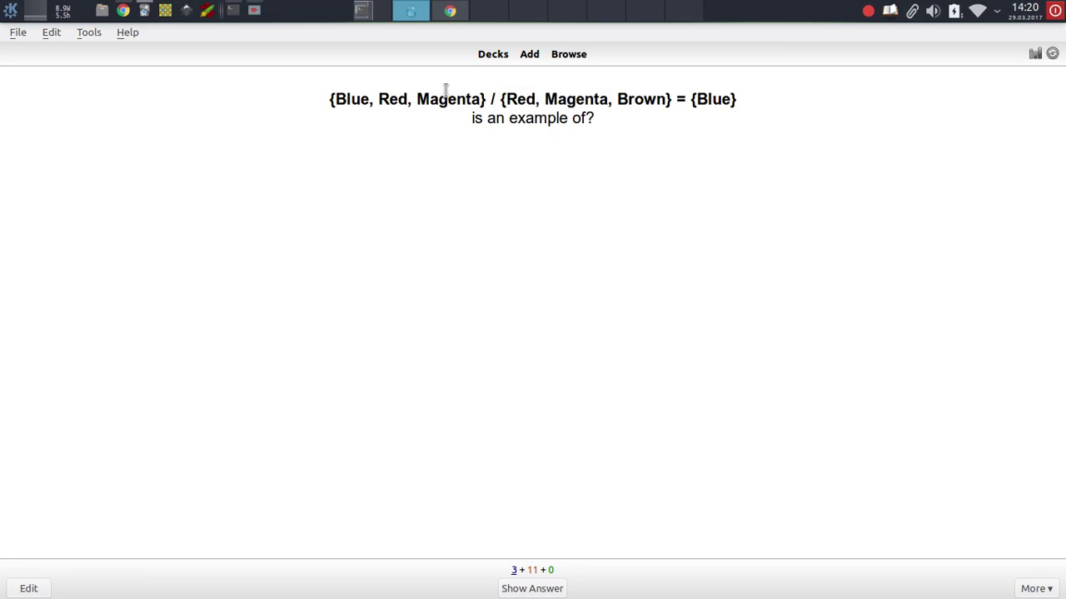
double_click(357, 100)
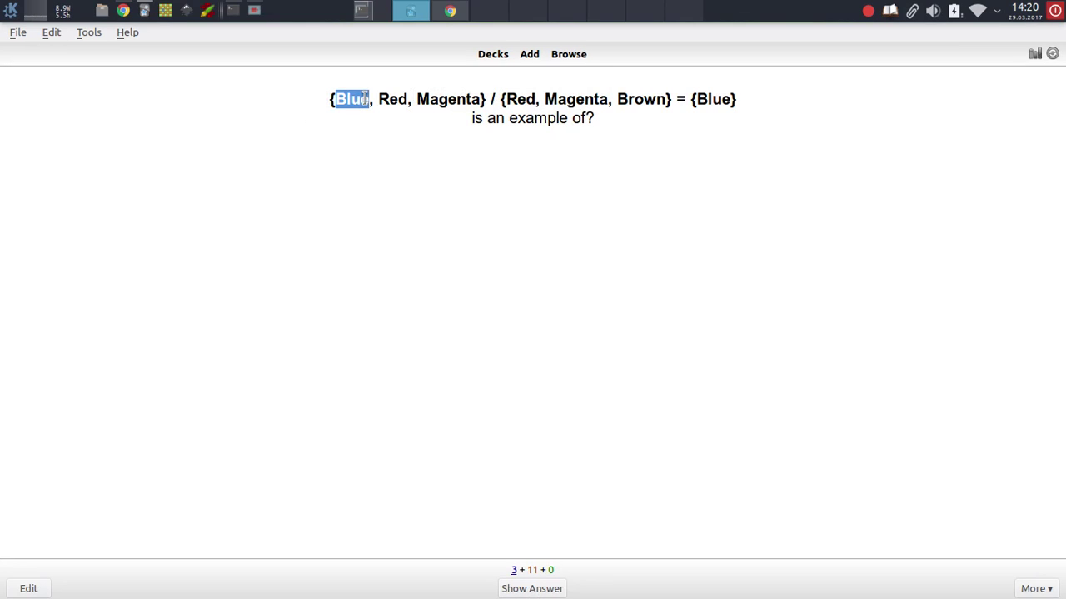
click(731, 97)
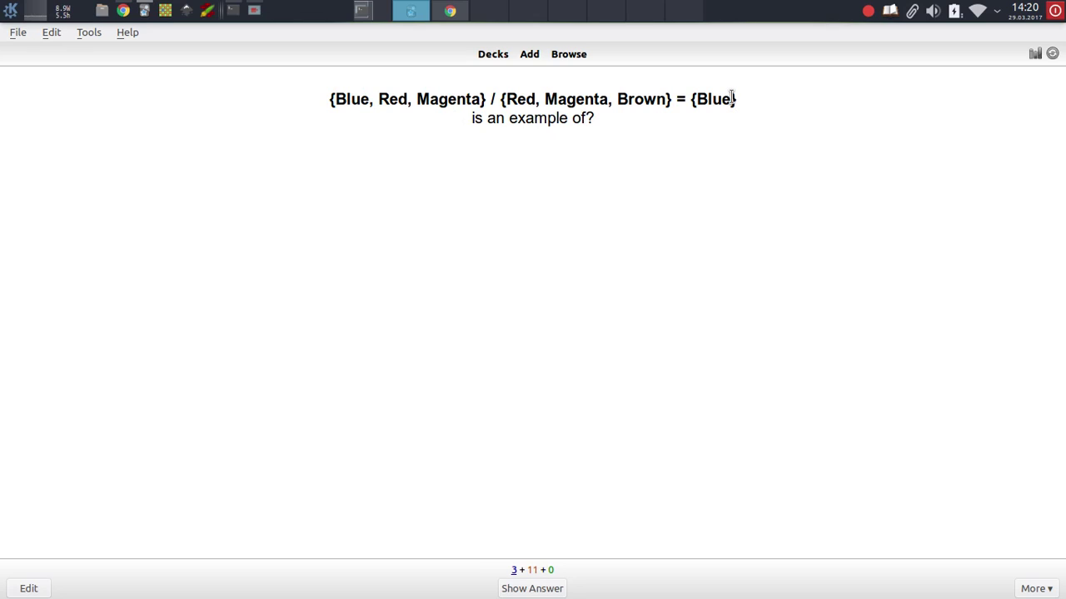
Reload the colour sets card once more, reveal its answer and rate it Good
key(-)
key(space)
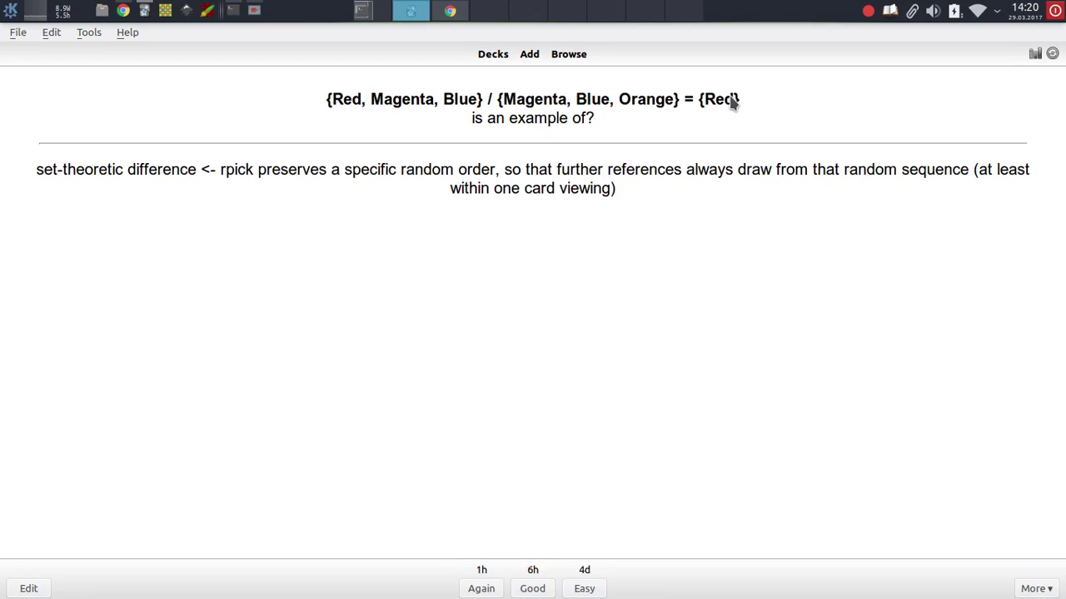
key(space)
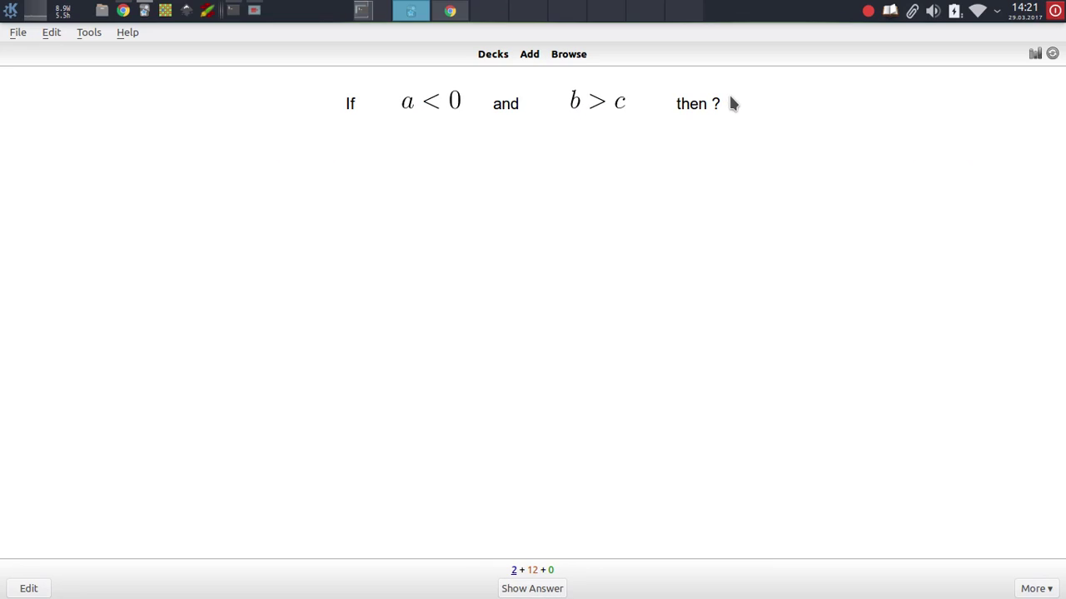
Glance at the source of the inequality note and reveal the card's answer
key(space)
key(e)
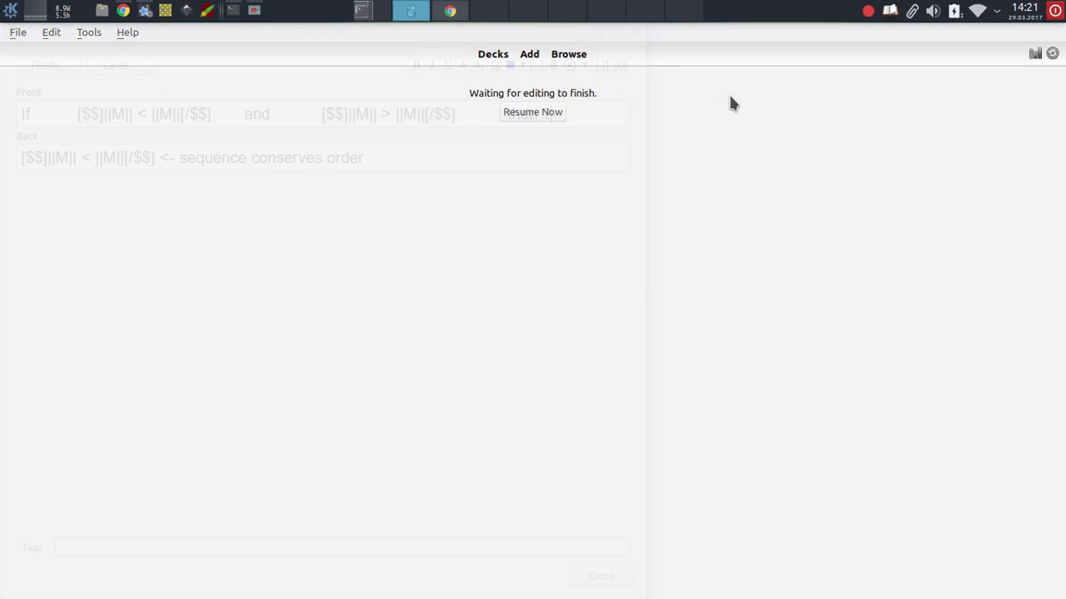
key(Escape)
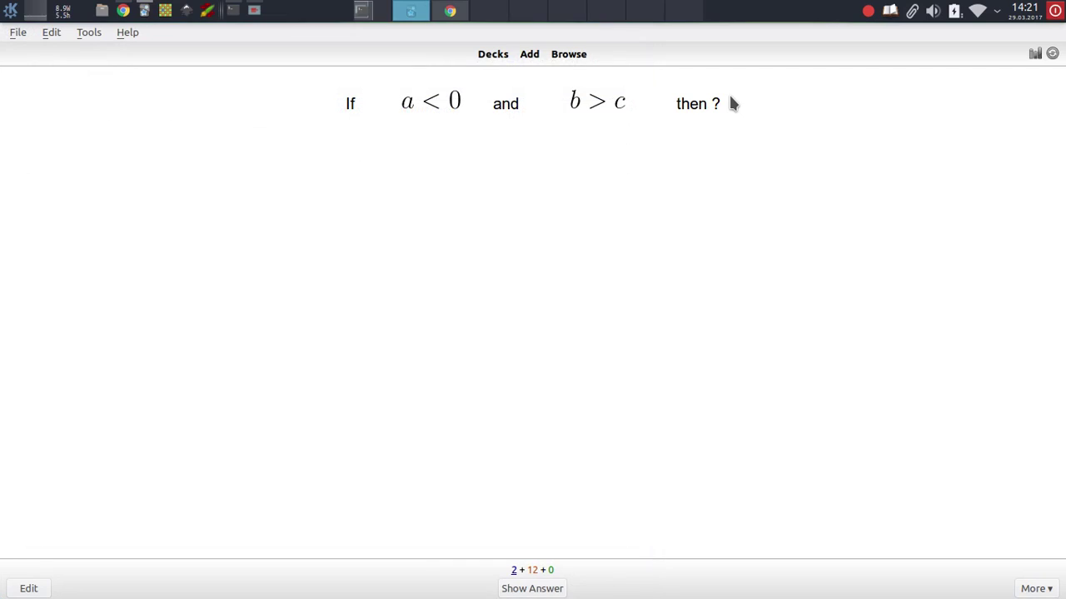
key(space)
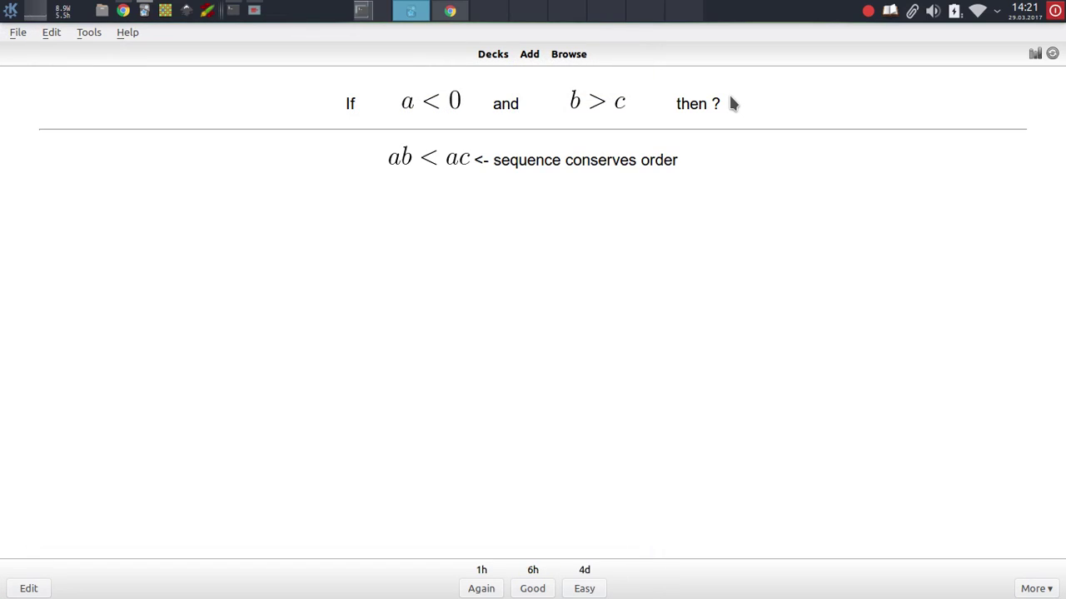
Inspect the first inequality tag in the inequality note's source, then reload the card
key(e)
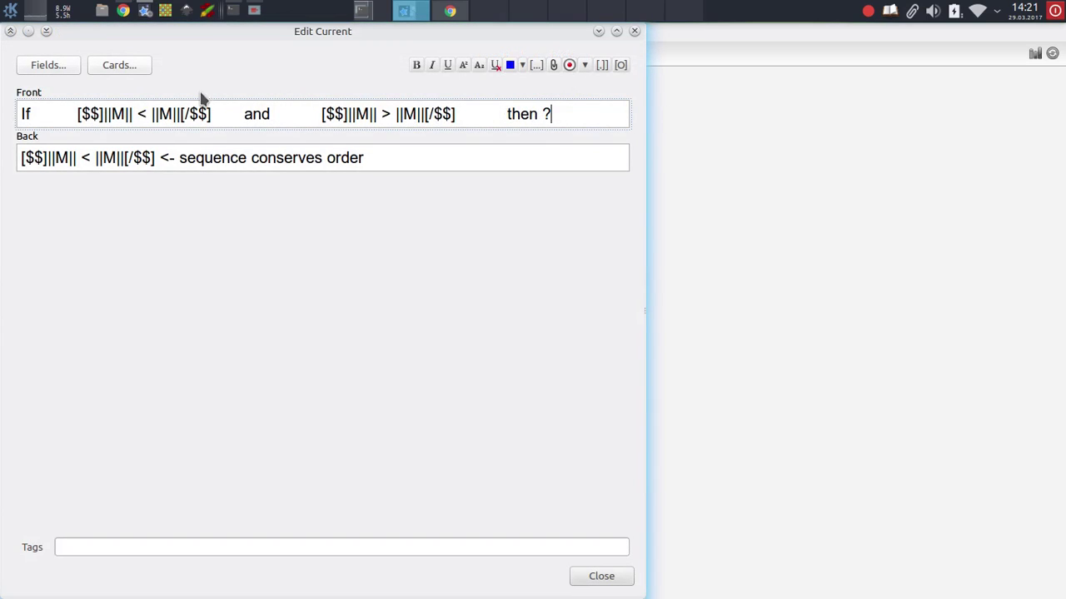
drag(64, 115, 219, 122)
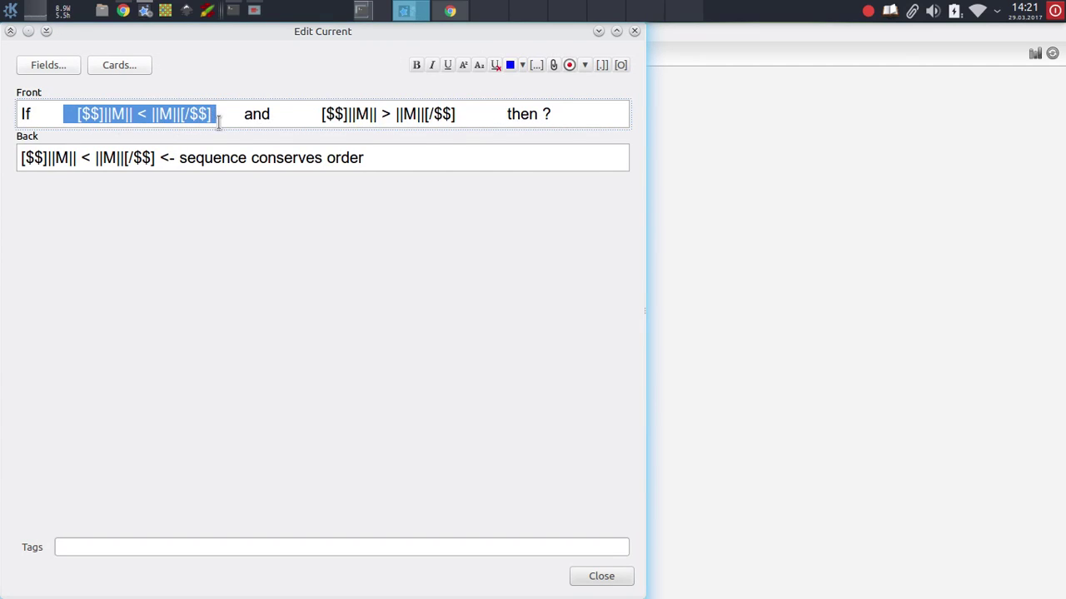
key(Escape)
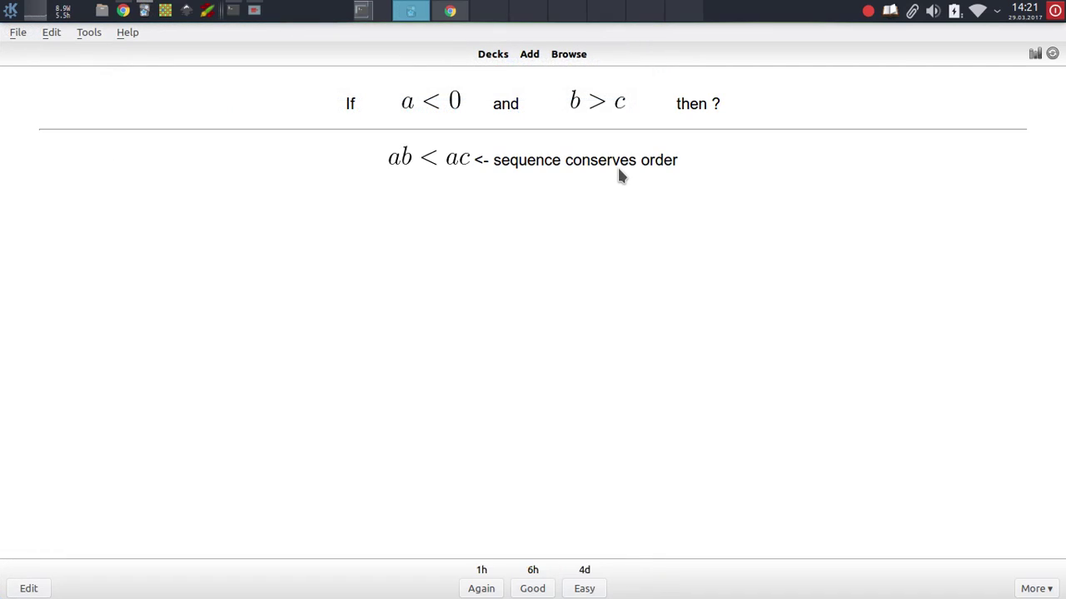
key(s)
key(s)
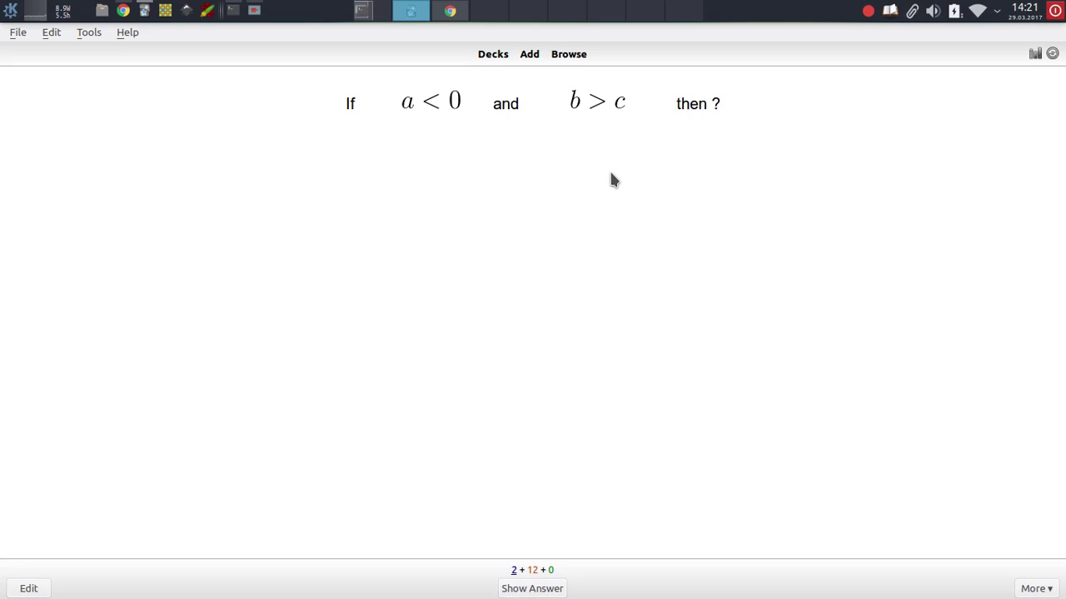
Compare the inequality note's M subsequence tags with the rendered card, then reveal the answer and rate it Good
key(e)
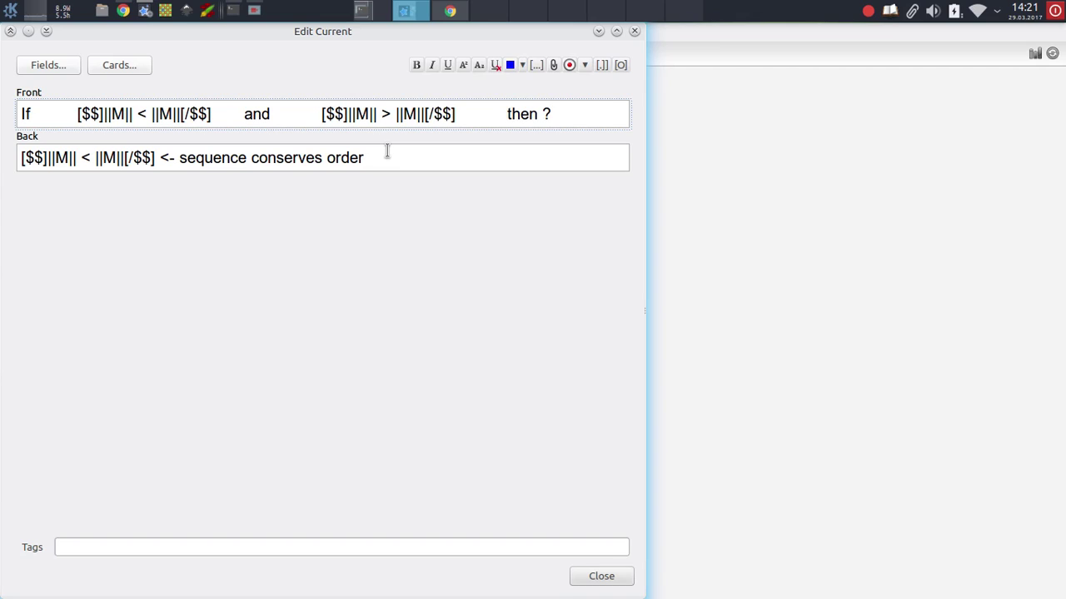
key(Escape)
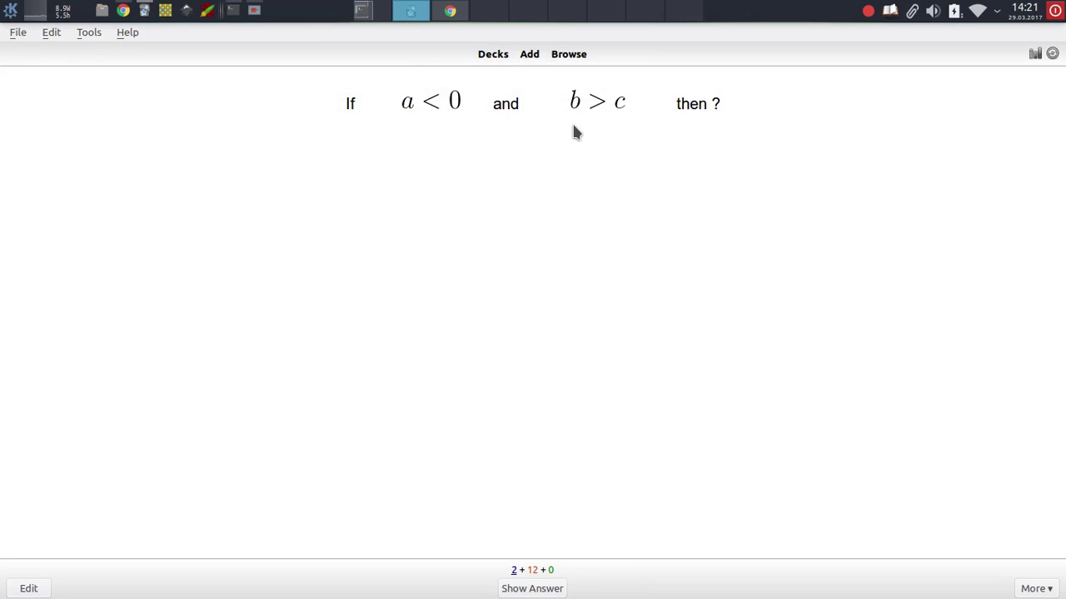
key(e)
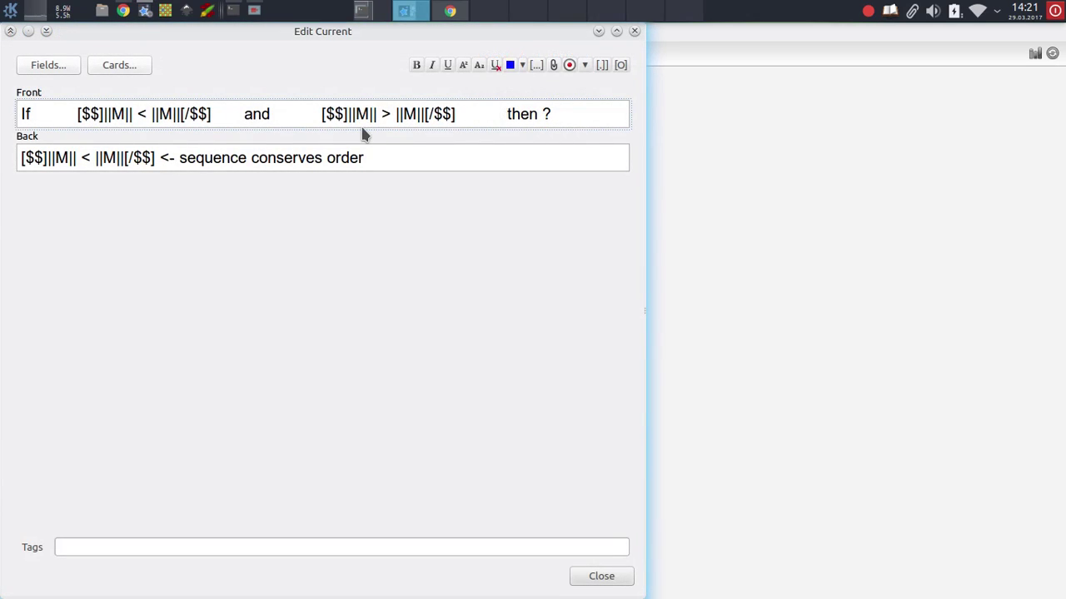
key(Escape)
key(space)
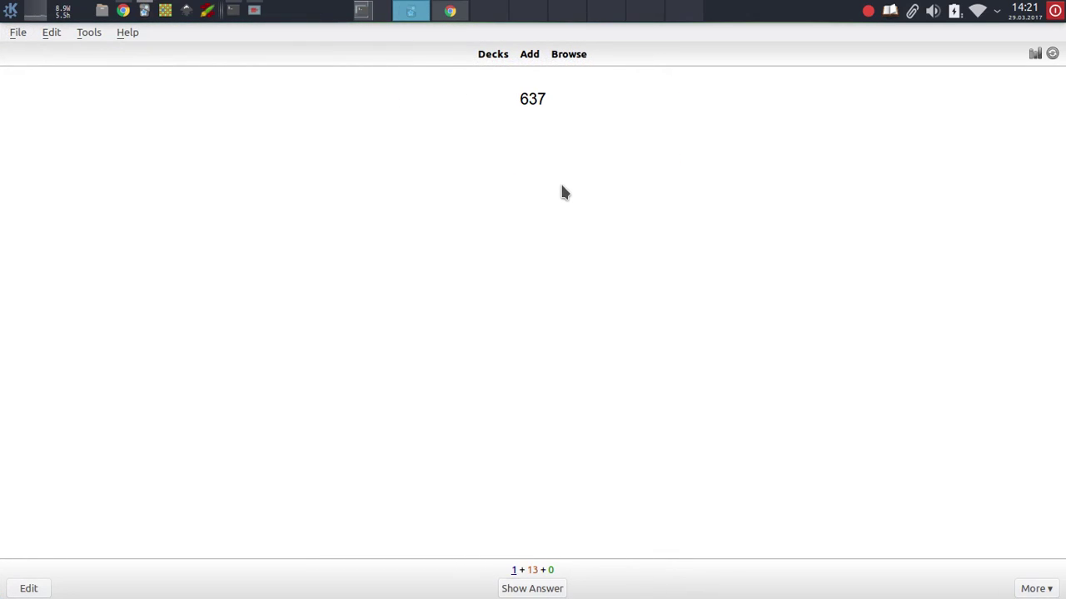
key(space)
key(space)
Inspect the range bounds 40,1000 in the random integer note's source and reload the card
key(e)
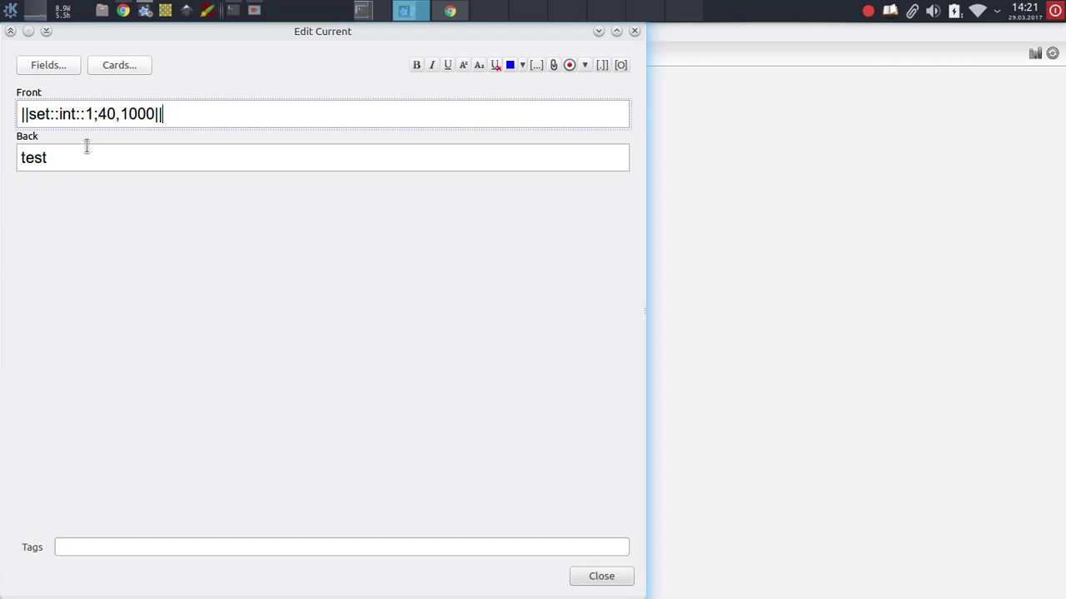
drag(106, 119, 150, 121)
click(148, 119)
key(Escape)
key(s)
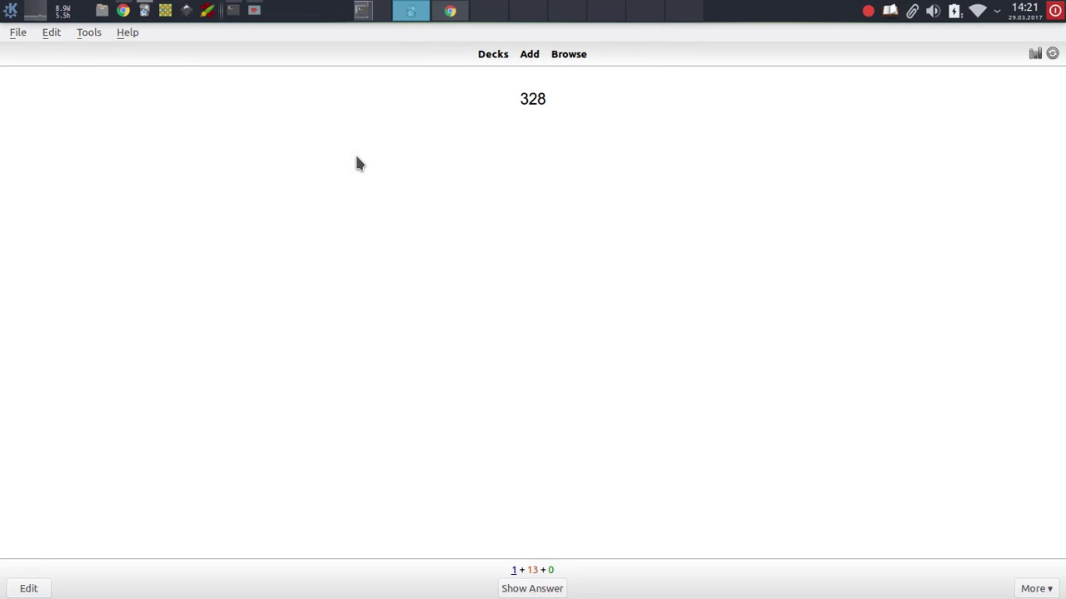
Reveal the random integer card's answer, rate it Good and return to the deck list
key(space)
key(space)
key(s)
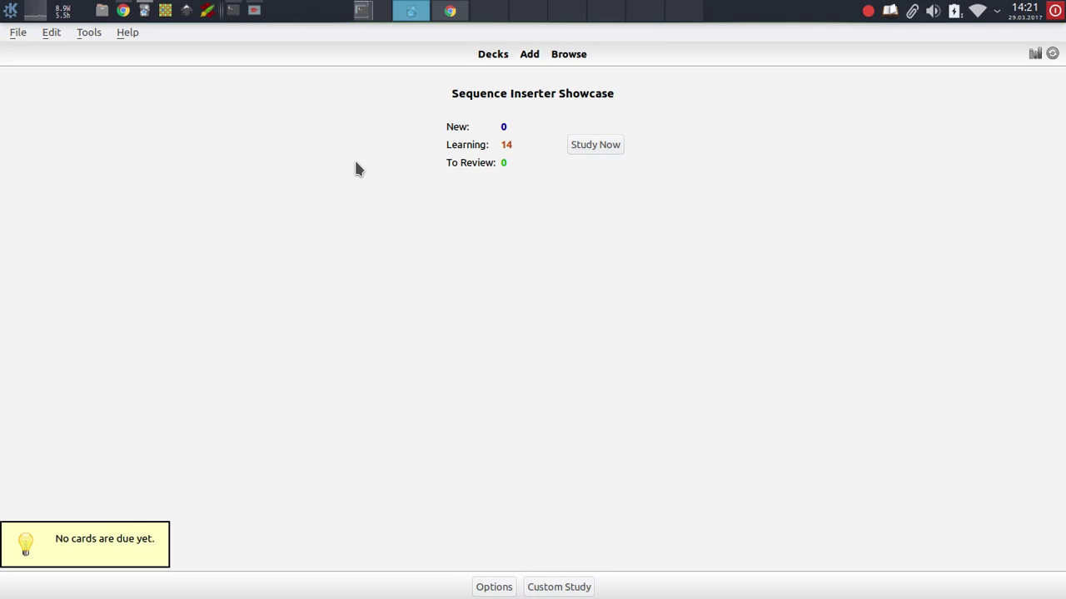
key(d)
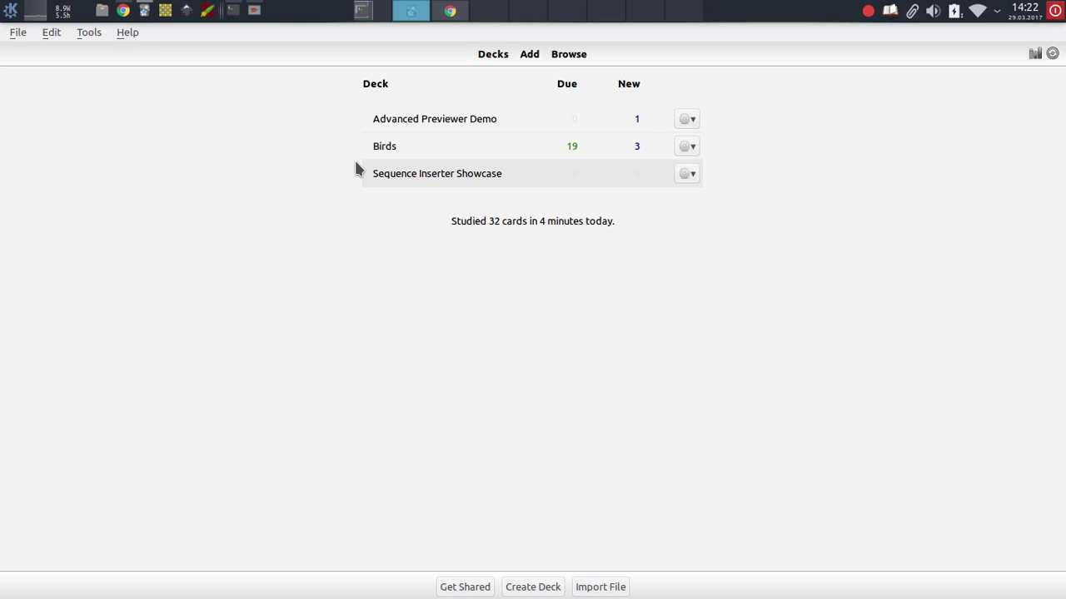
Switch to Chrome and skim the Sequence Inserter syntax specification from the general syntax components to the item sources
click(454, 10)
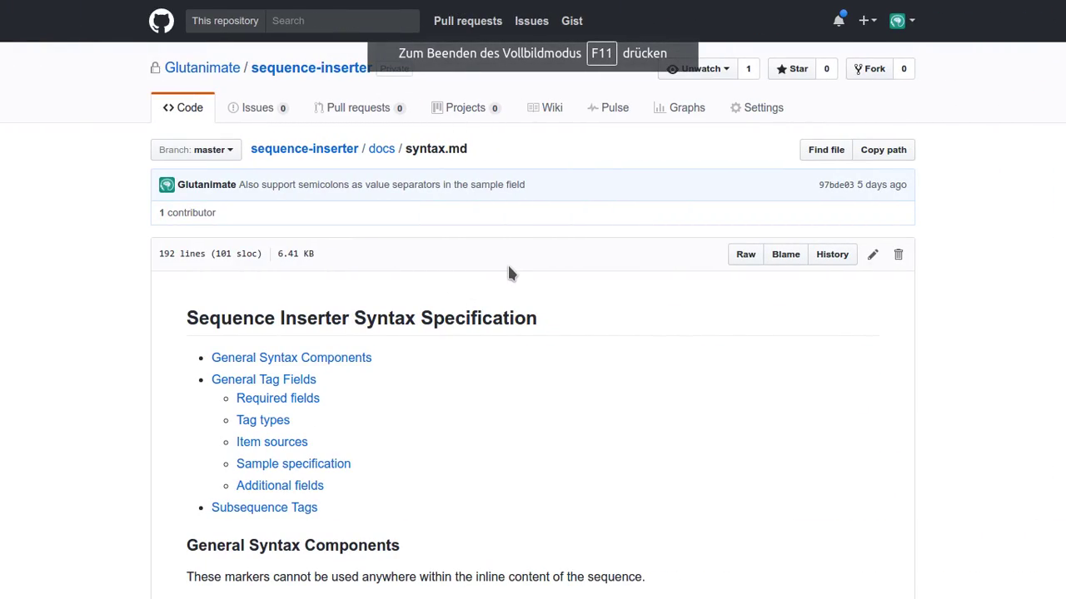
scroll(510, 274, down, 1)
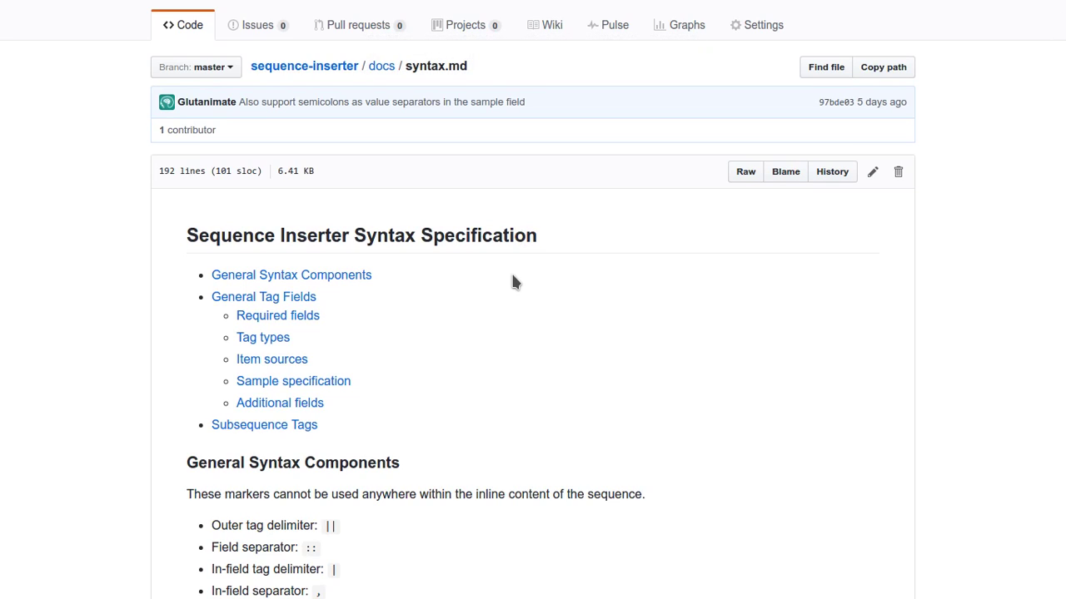
scroll(509, 278, down, 2)
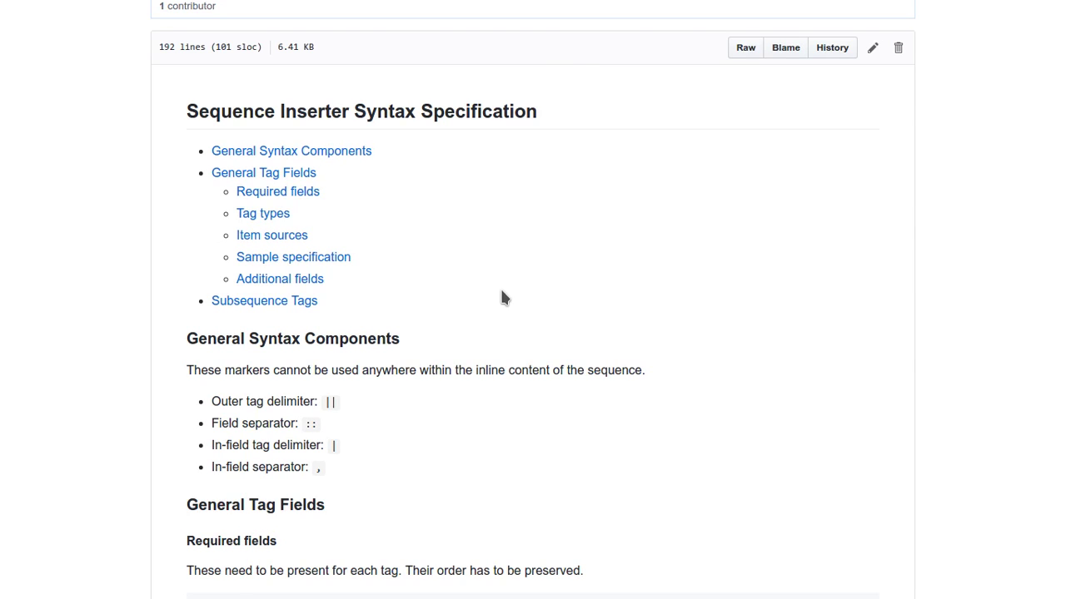
scroll(502, 299, down, 9)
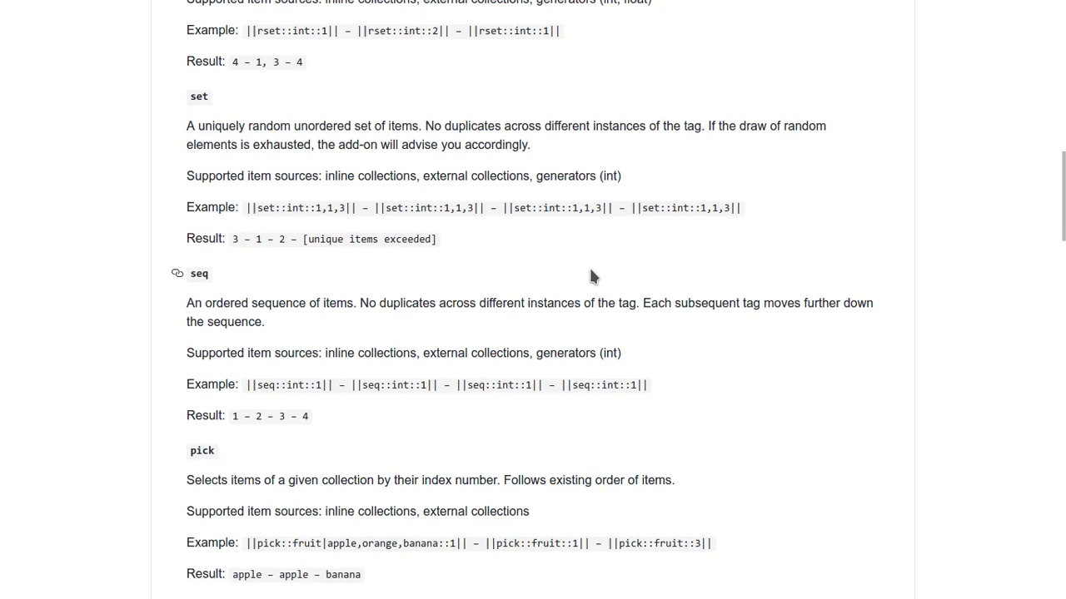
scroll(588, 273, down, 2)
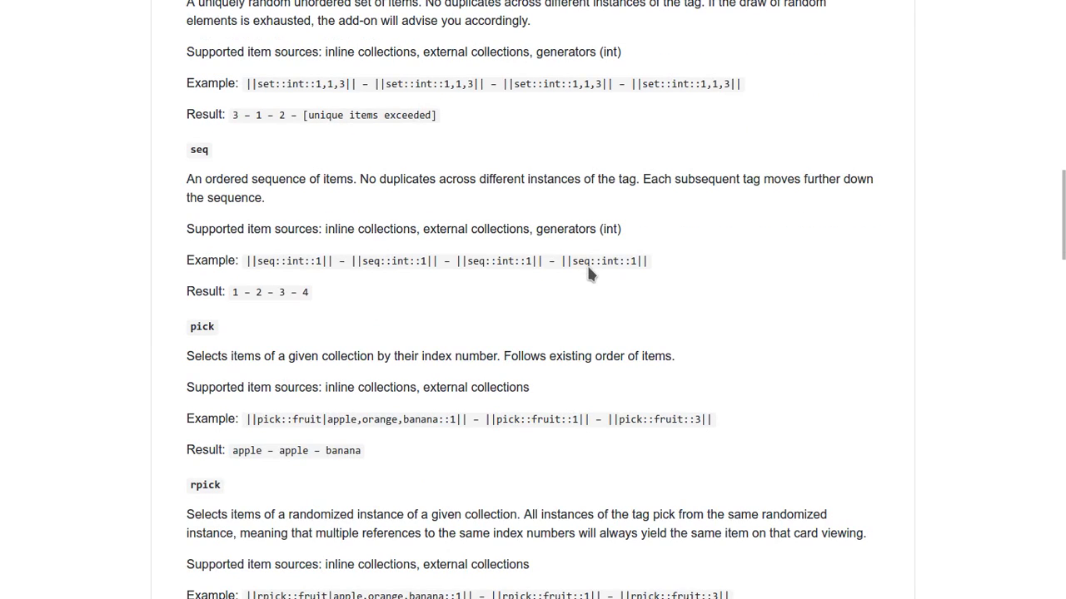
scroll(589, 273, down, 4)
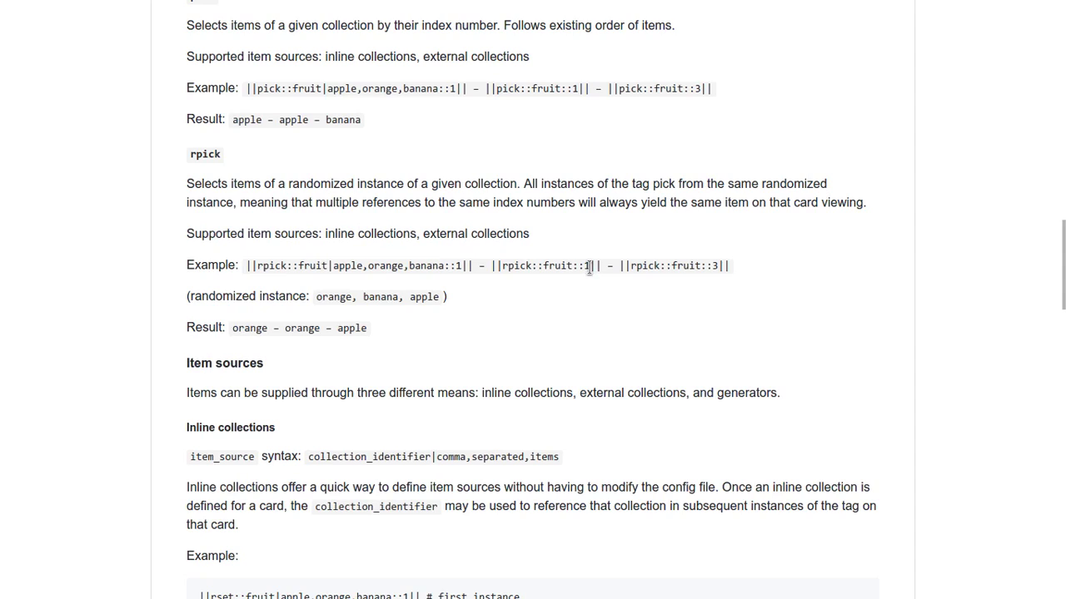
scroll(588, 266, up, 15)
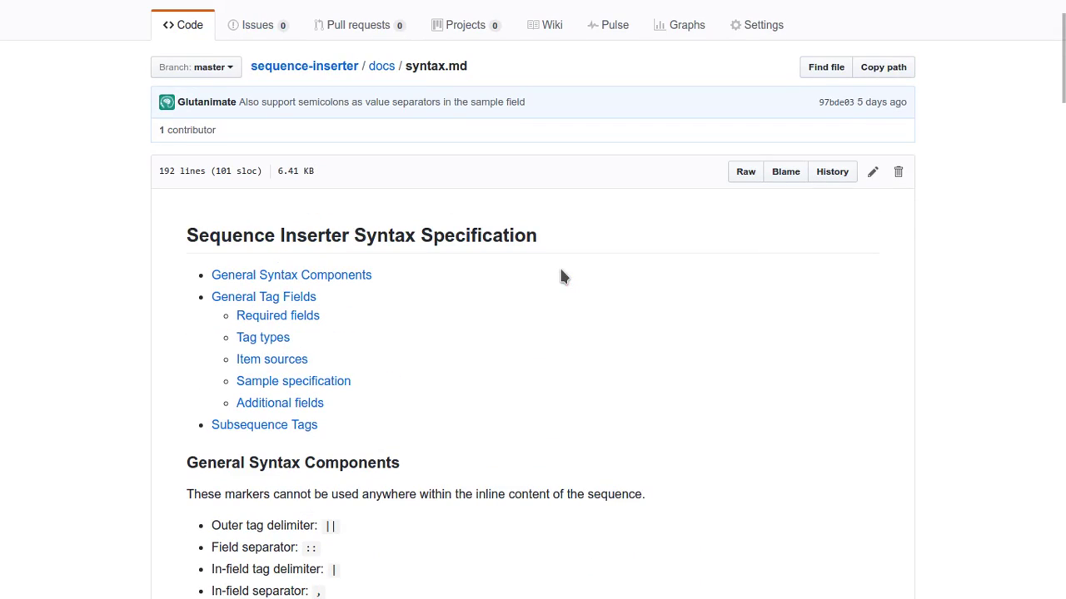
Jump to the Tag types section and review the tag types, inline collections and external collections
click(287, 342)
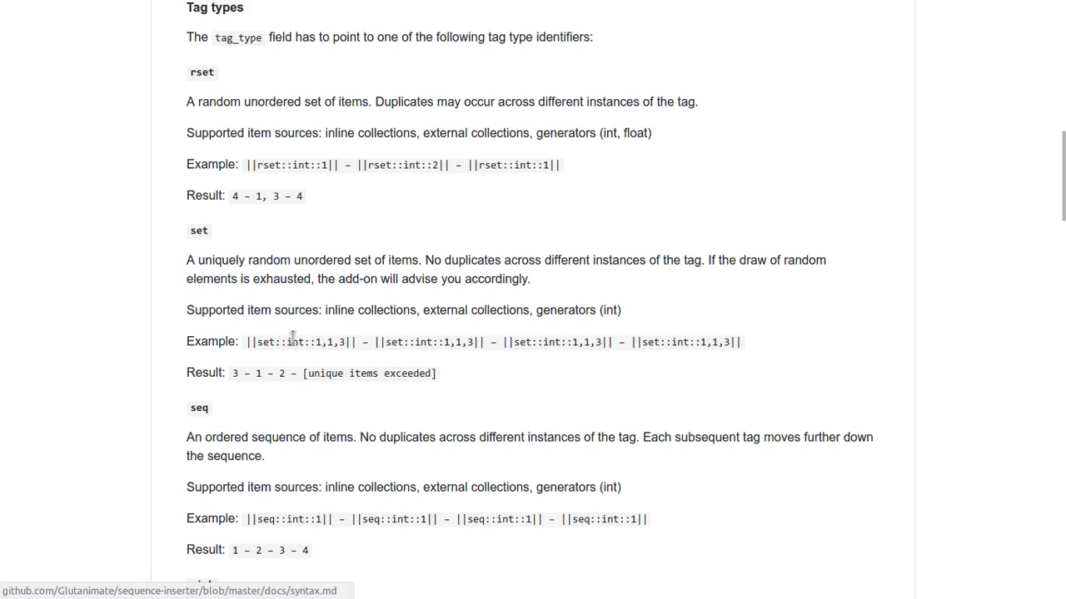
scroll(238, 324, down, 6)
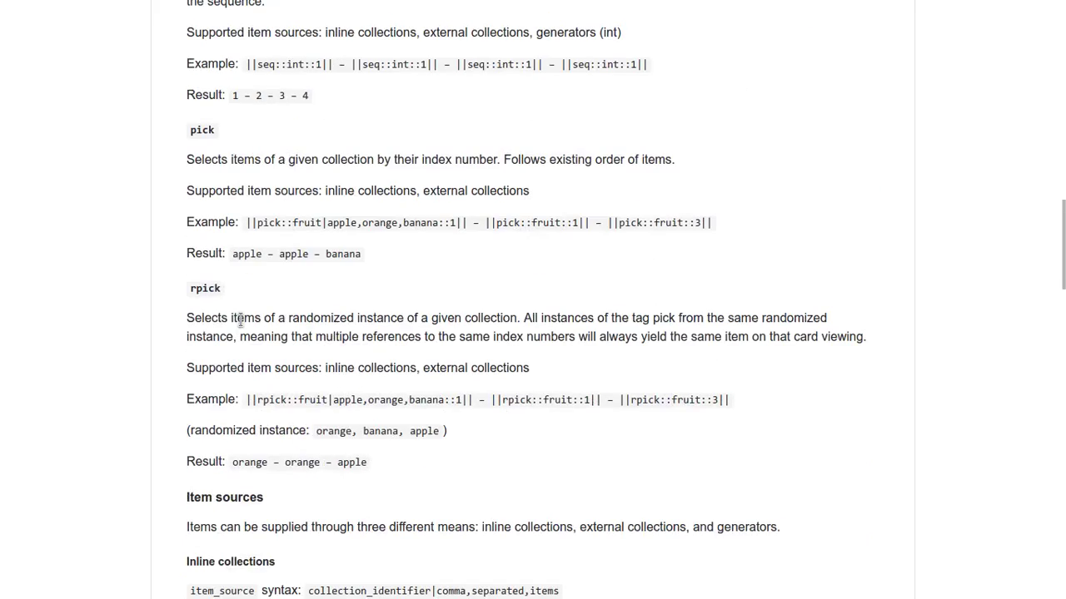
scroll(283, 208, down, 7)
scroll(283, 209, down, 3)
scroll(191, 309, up, 3)
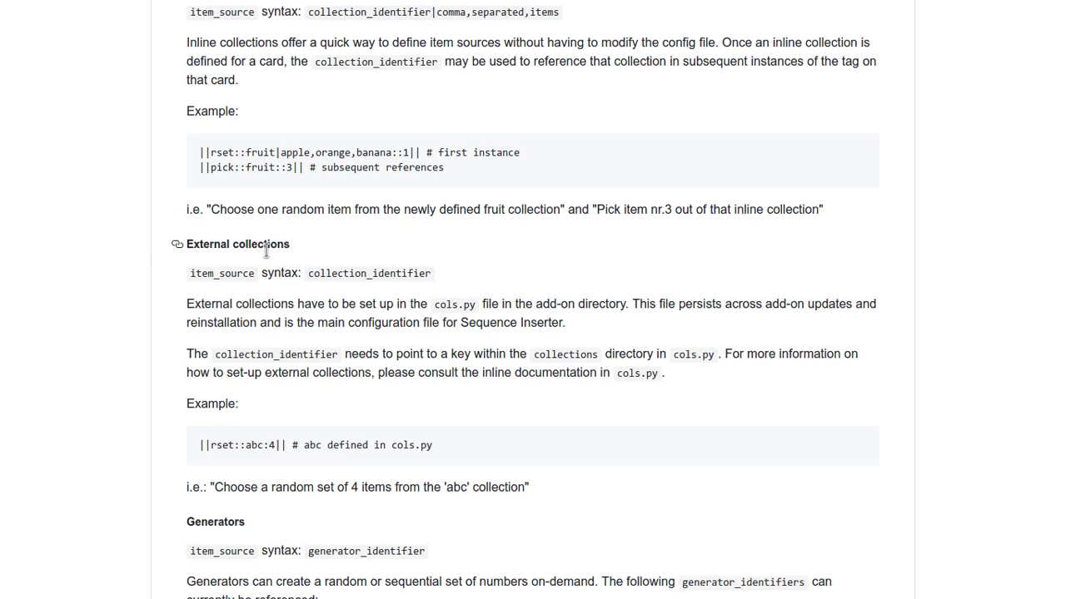
Read the specification's sections on generators, sample specification, additional fields and subsequence tags
scroll(264, 249, down, 5)
scroll(266, 255, down, 1)
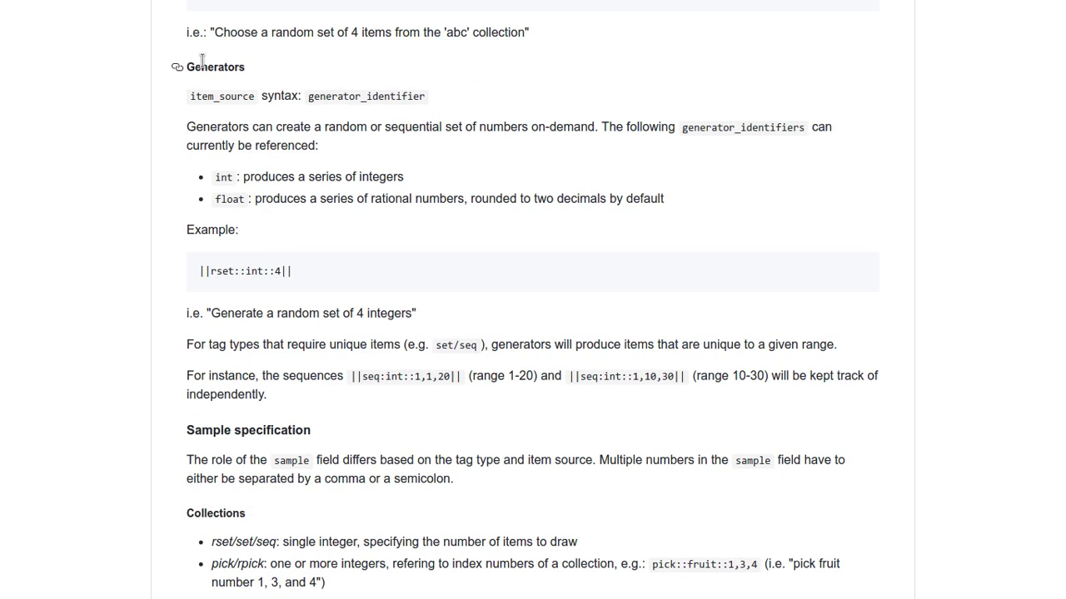
scroll(305, 171, down, 8)
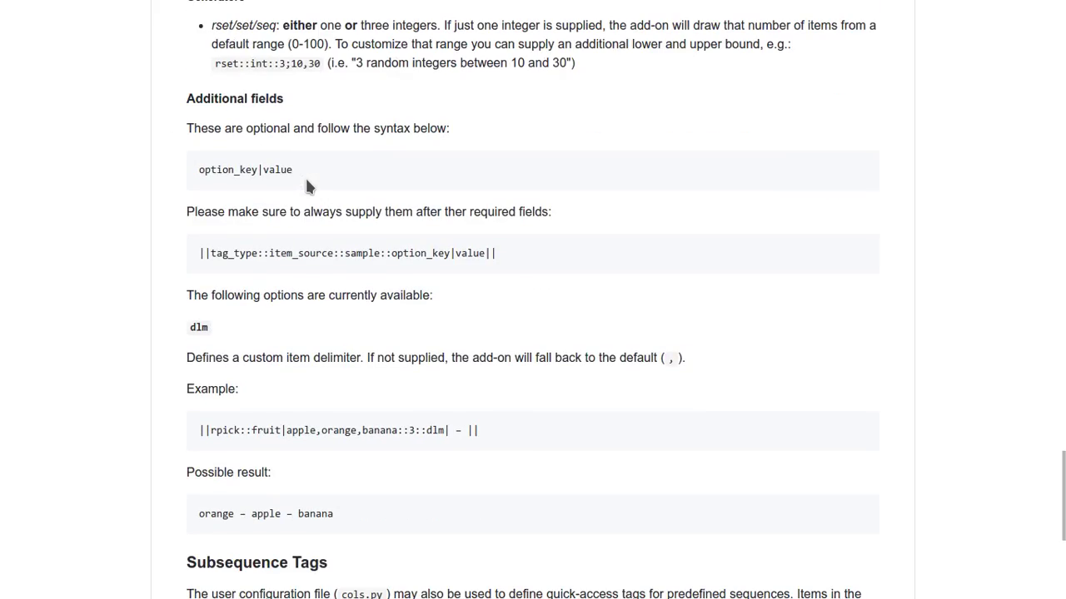
scroll(306, 181, down, 5)
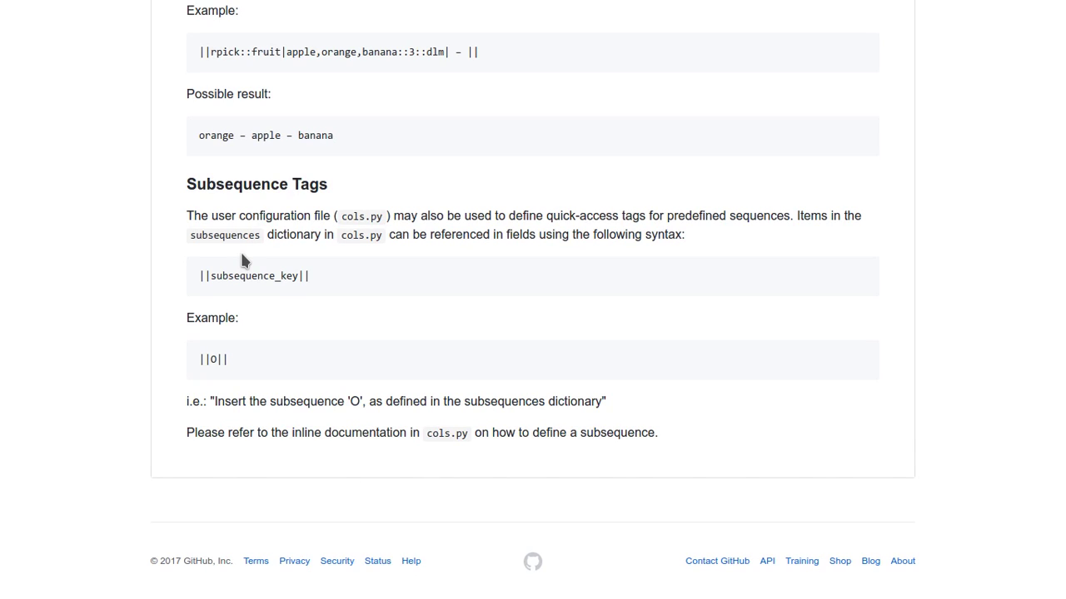
Go back to cols_dflt.py and examine the list syntax comments above the PeriodicTable definition
key(alt+Left)
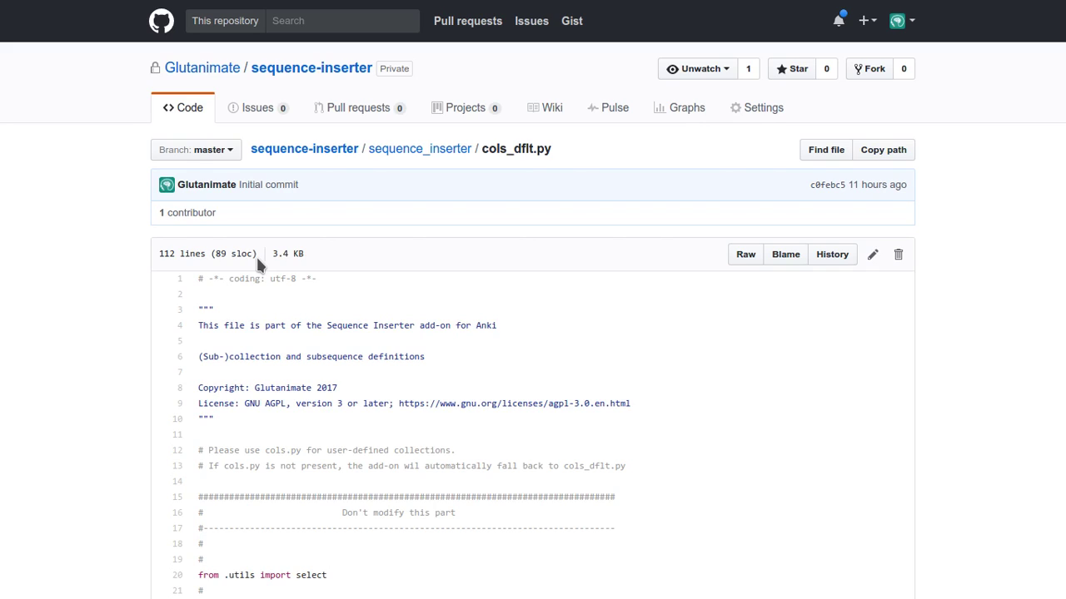
scroll(262, 258, down, 1)
scroll(278, 258, down, 1)
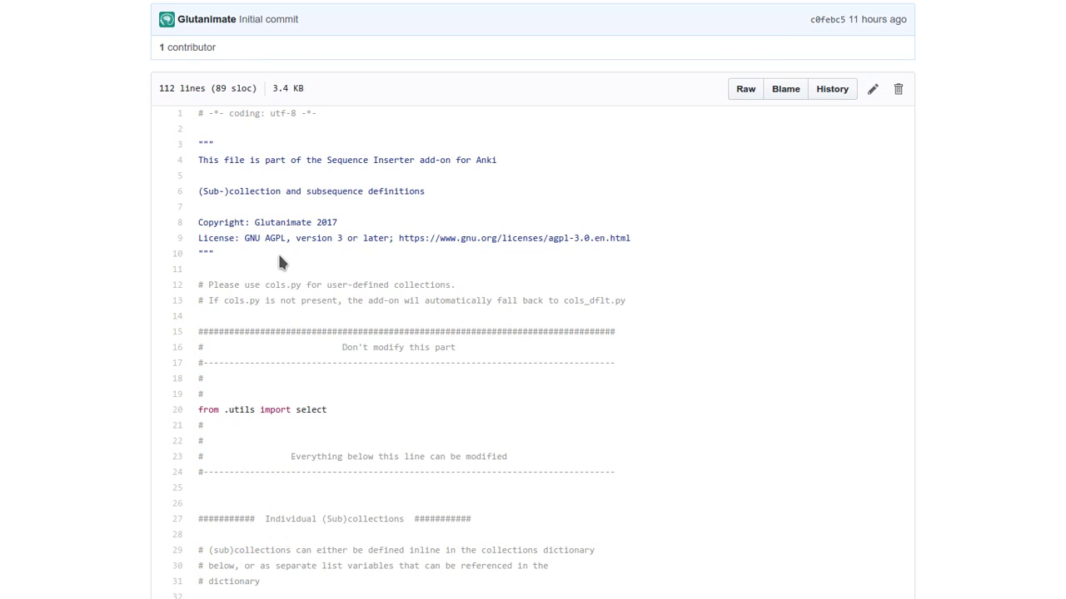
scroll(279, 258, down, 6)
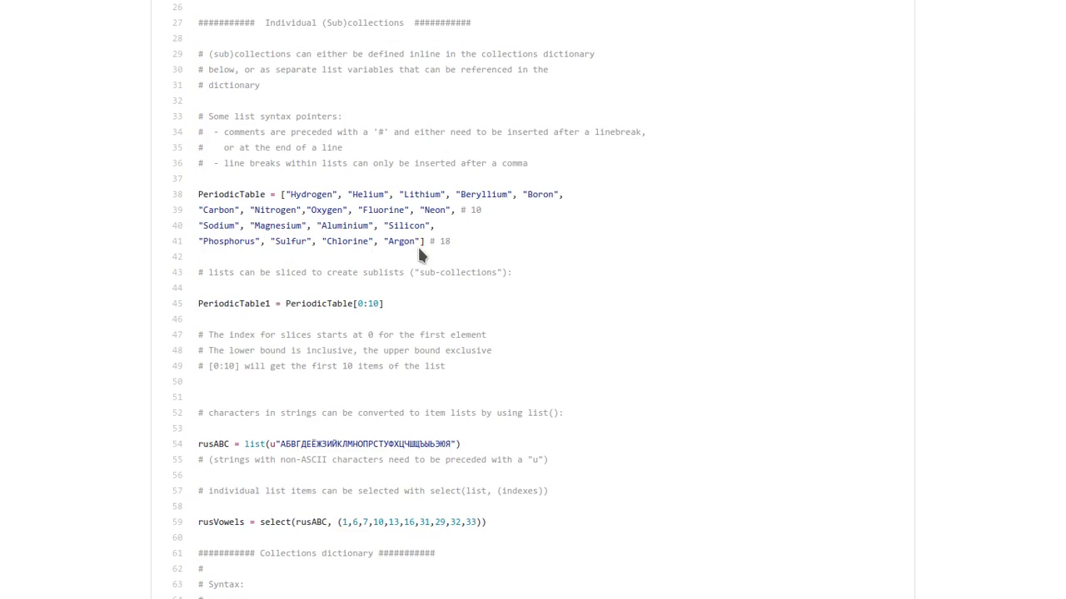
scroll(412, 258, up, 2)
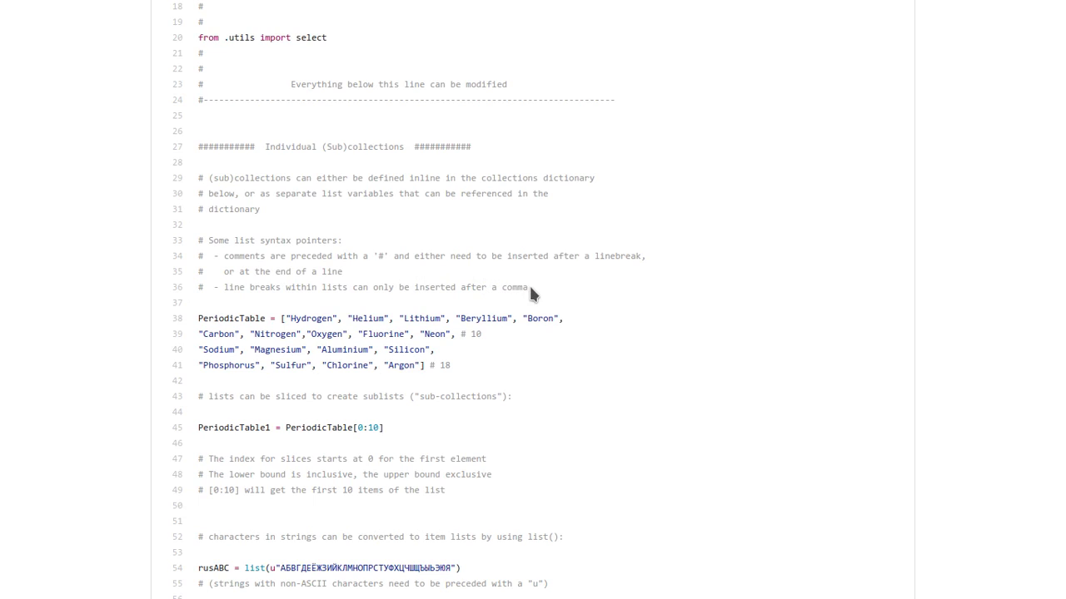
drag(527, 288, 198, 194)
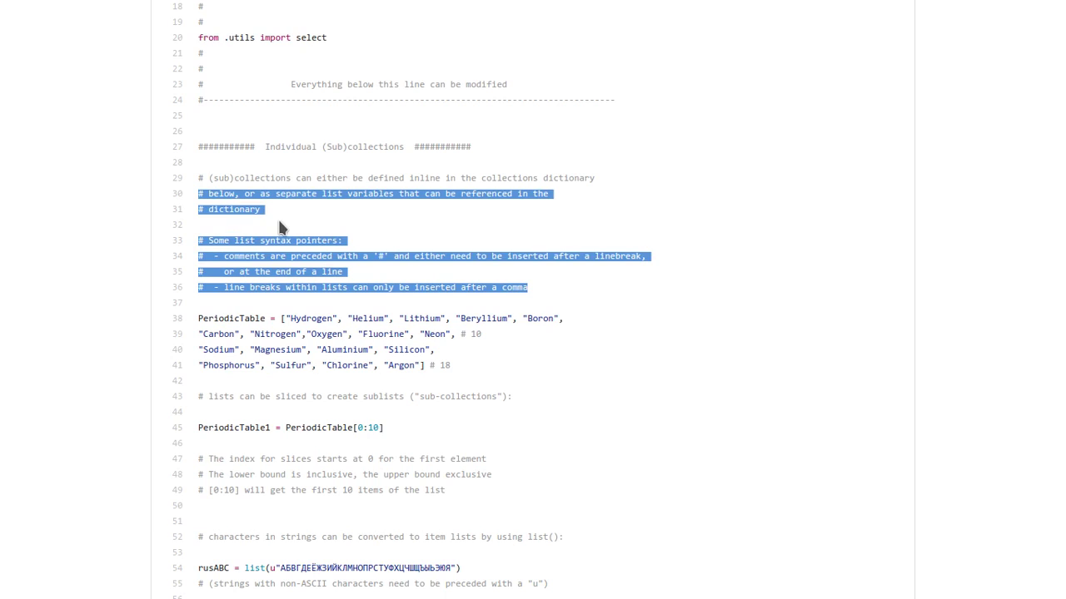
scroll(290, 237, down, 2)
click(295, 240)
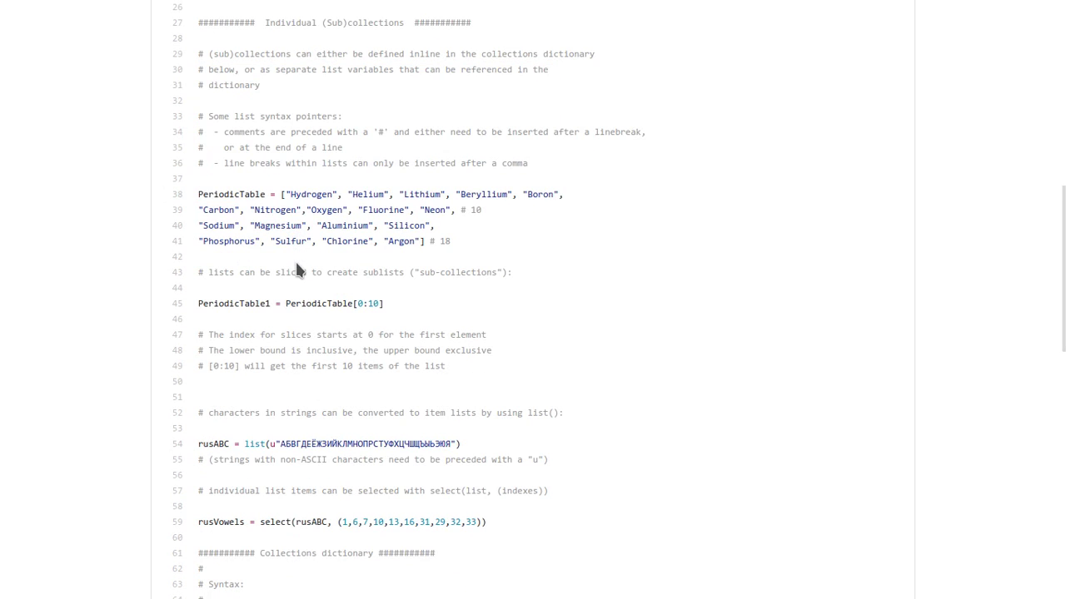
Skim the sublist, list() and select() examples and the collections dictionary syntax in cols_dflt.py
scroll(294, 268, down, 3)
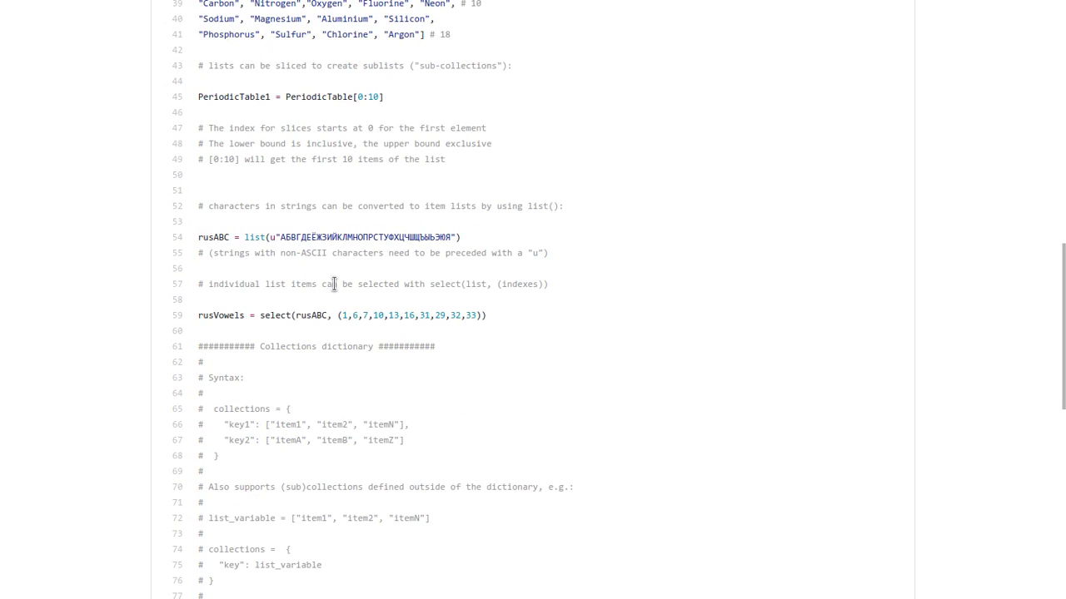
scroll(333, 284, down, 4)
scroll(333, 287, up, 6)
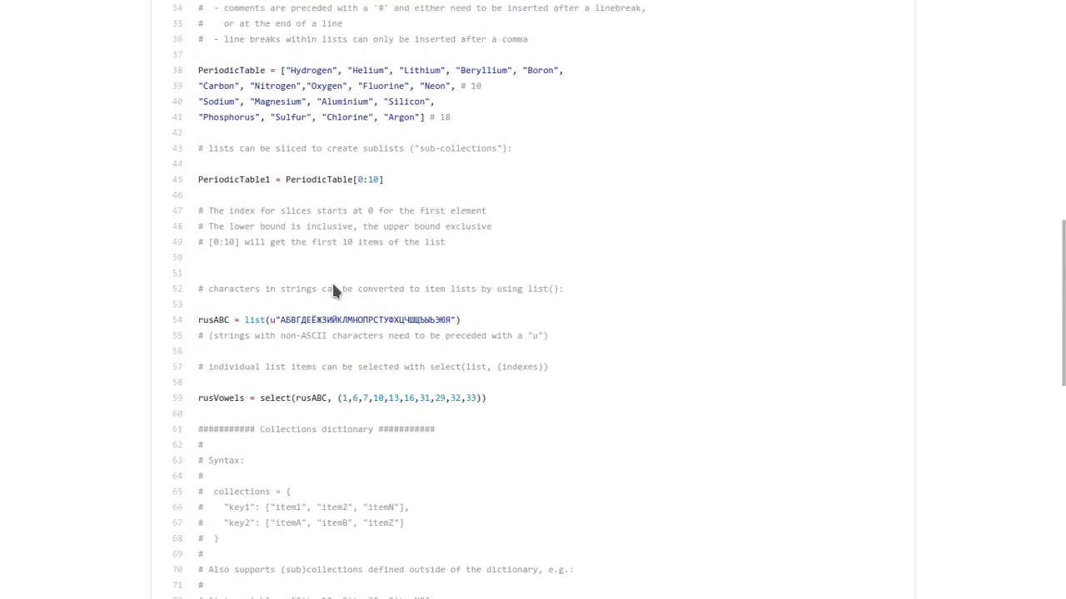
scroll(334, 283, down, 8)
scroll(333, 284, up, 10)
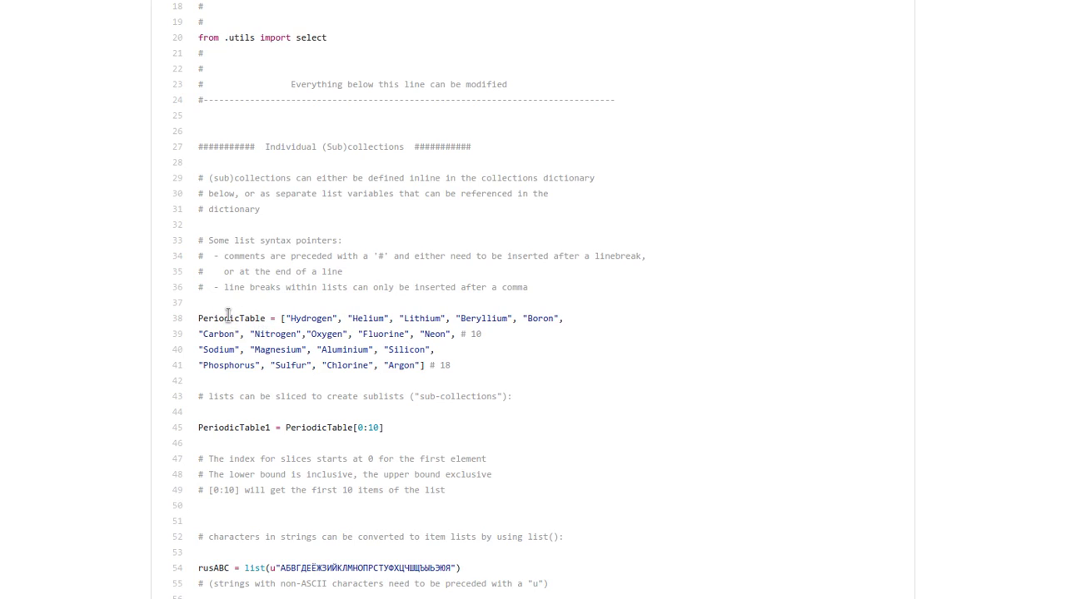
Examine the PeriodicTable list, its quoted Hydrogen item and the PeriodicTable1 sublist definition
drag(228, 318, 456, 371)
click(456, 372)
key(shift+Home)
double_click(323, 318)
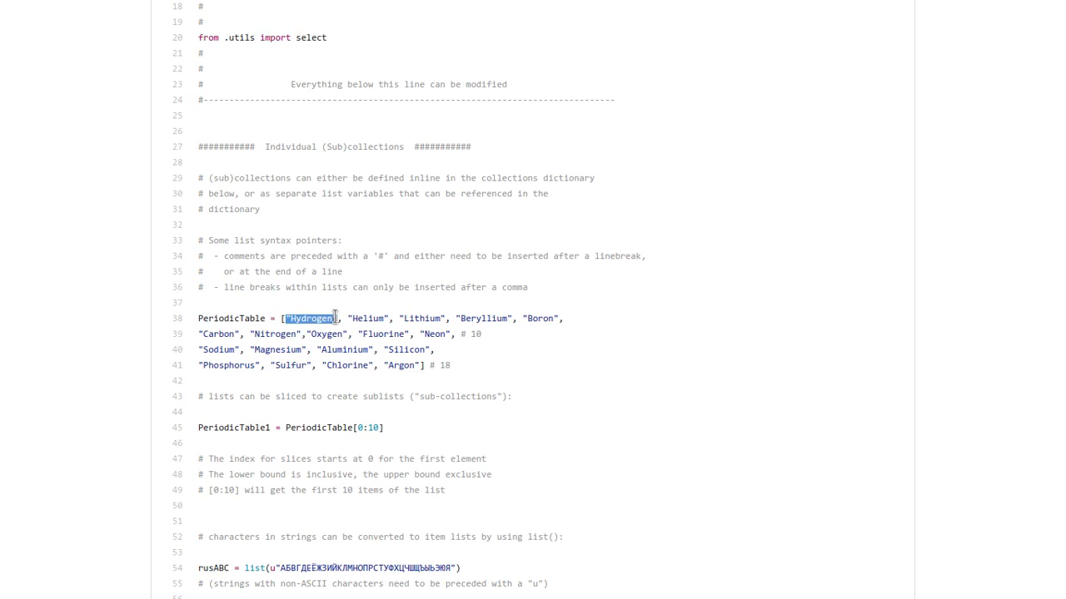
click(338, 338)
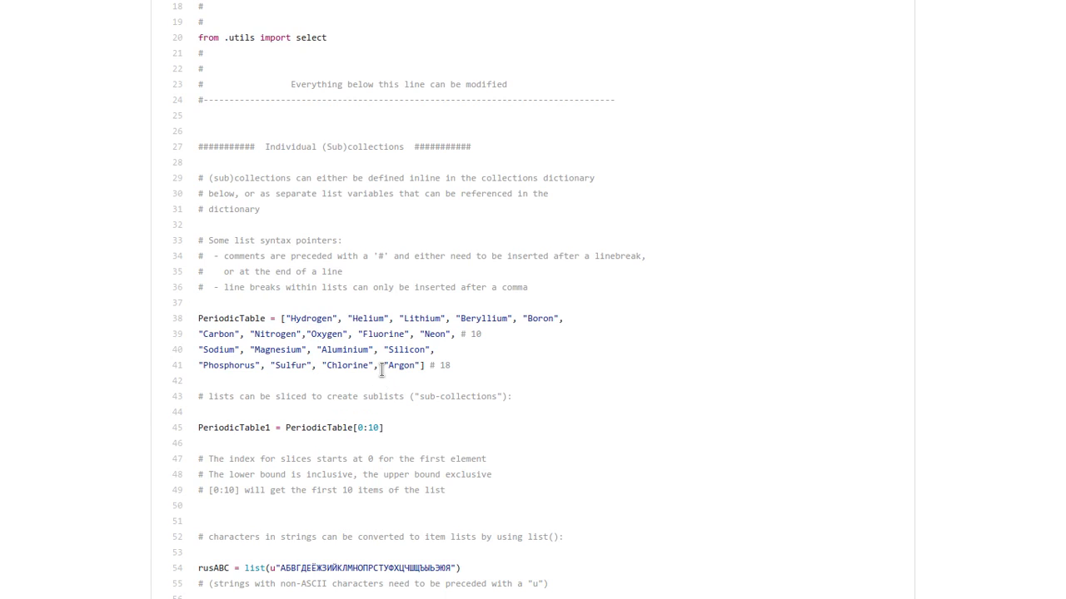
scroll(381, 369, down, 6)
scroll(390, 271, up, 5)
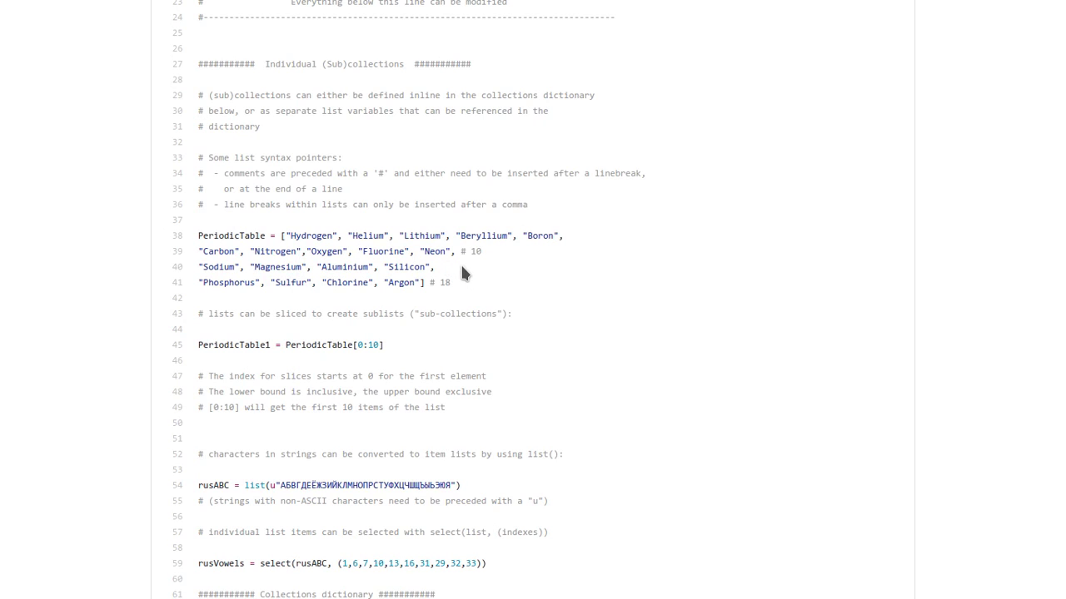
drag(468, 286, 175, 241)
click(374, 340)
Review the collections and subsequences dictionaries in cols_dflt.py, then switch back to Anki
scroll(378, 333, down, 8)
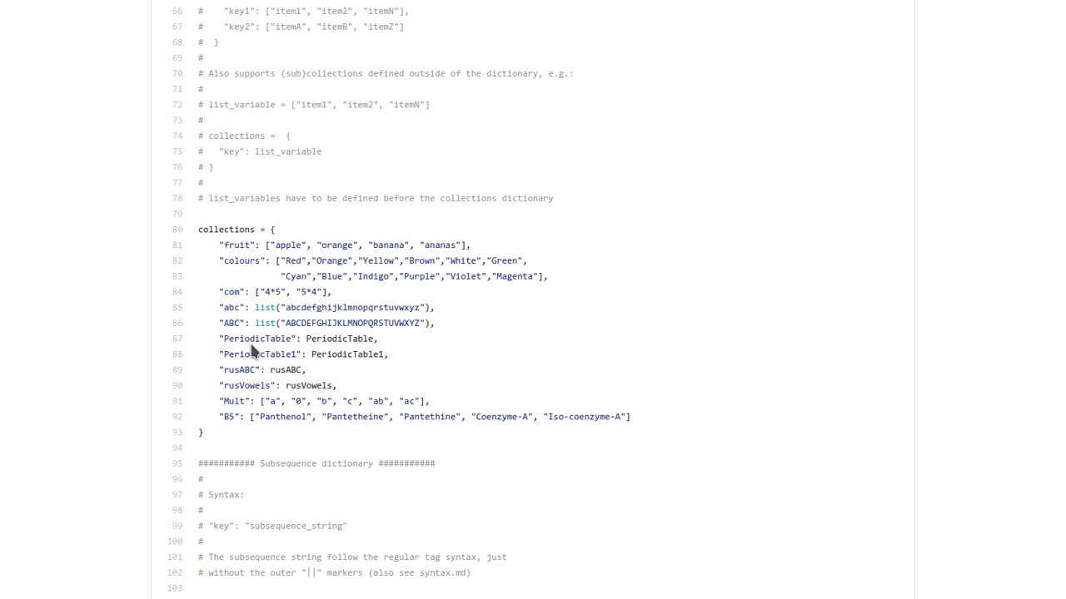
scroll(254, 346, down, 3)
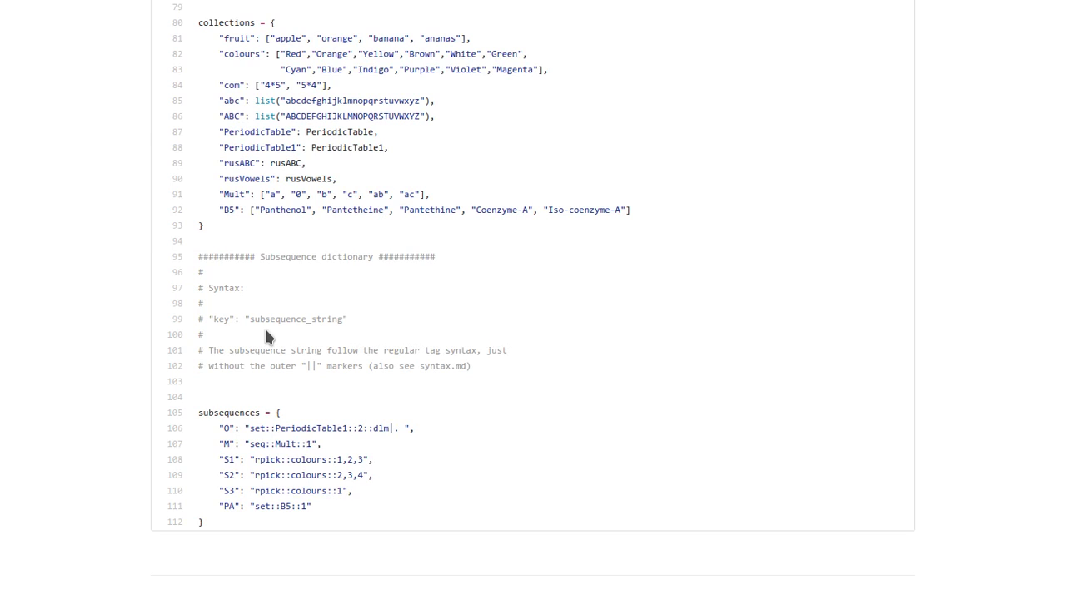
key(alt+Tab)
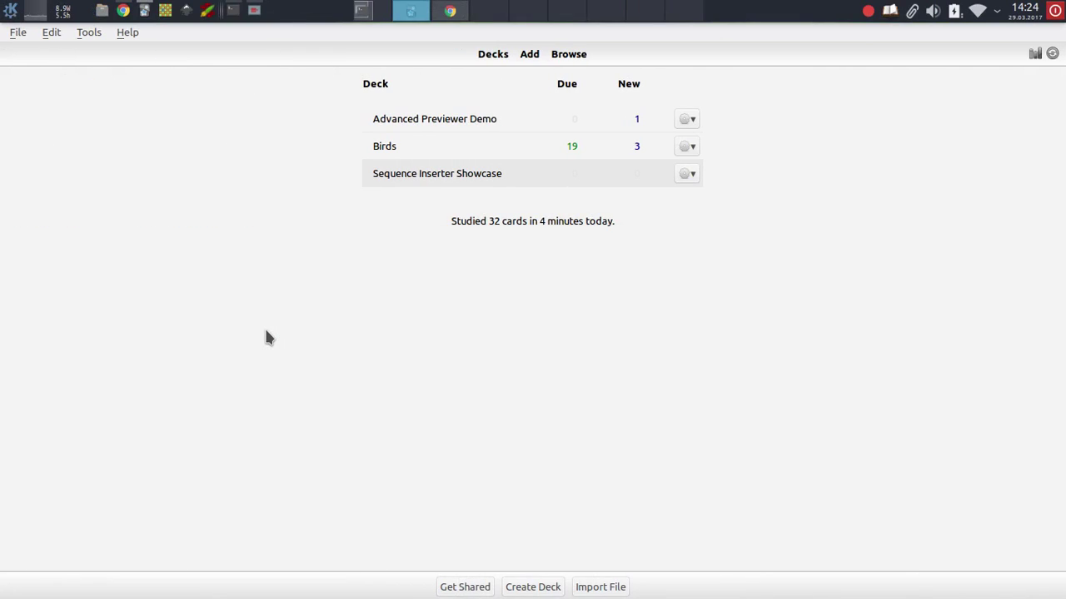